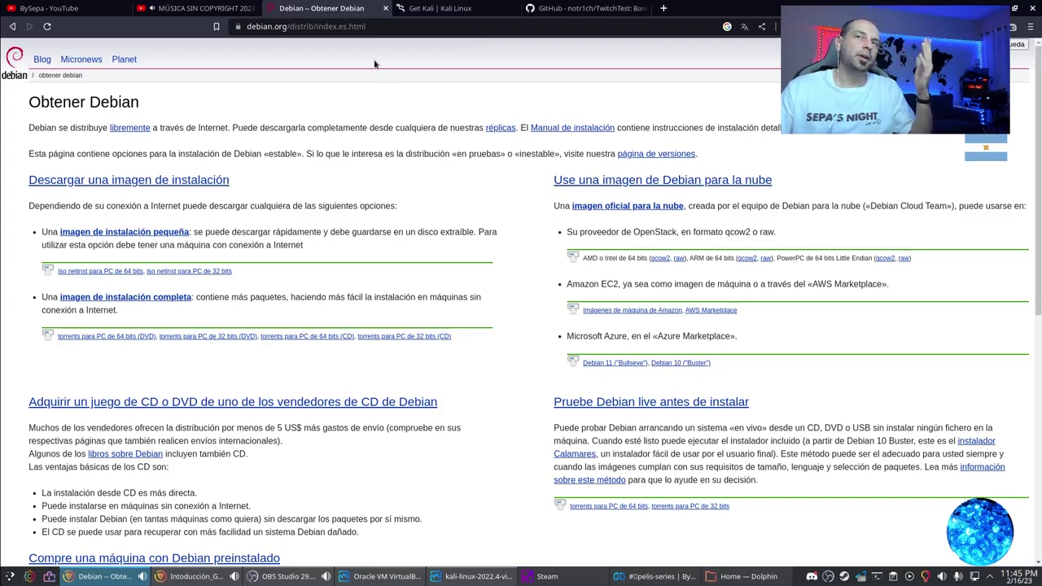
Switch to the 'Get Kali | Kali Linux' browser tab listing the platform downloads.
click(435, 8)
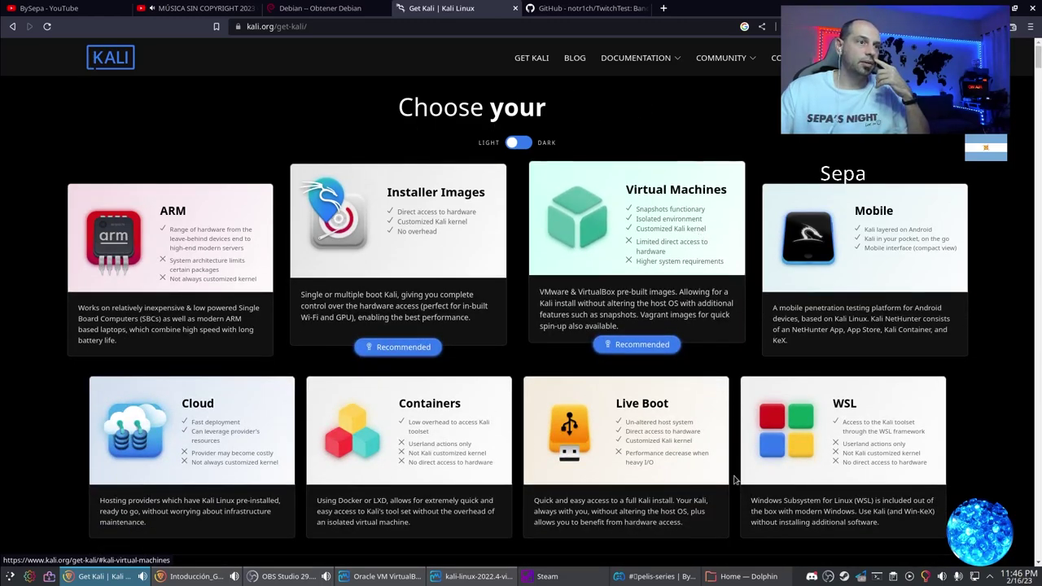
In Dolphin, open Downloads > kali-linux-2022.4-virtualbox-amd64 and launch its .vbox file in VirtualBox.
click(757, 575)
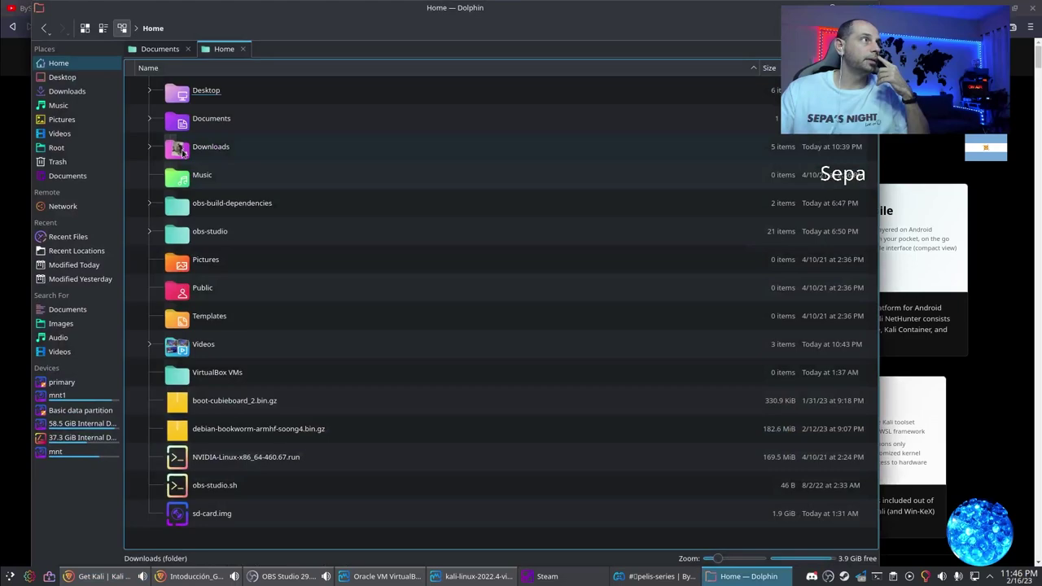
click(66, 91)
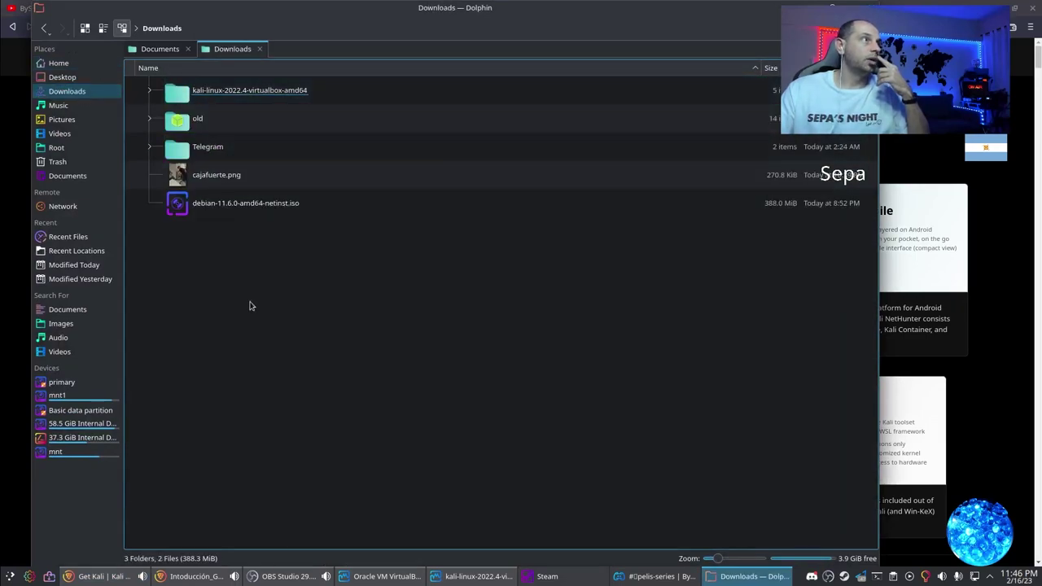
click(262, 100)
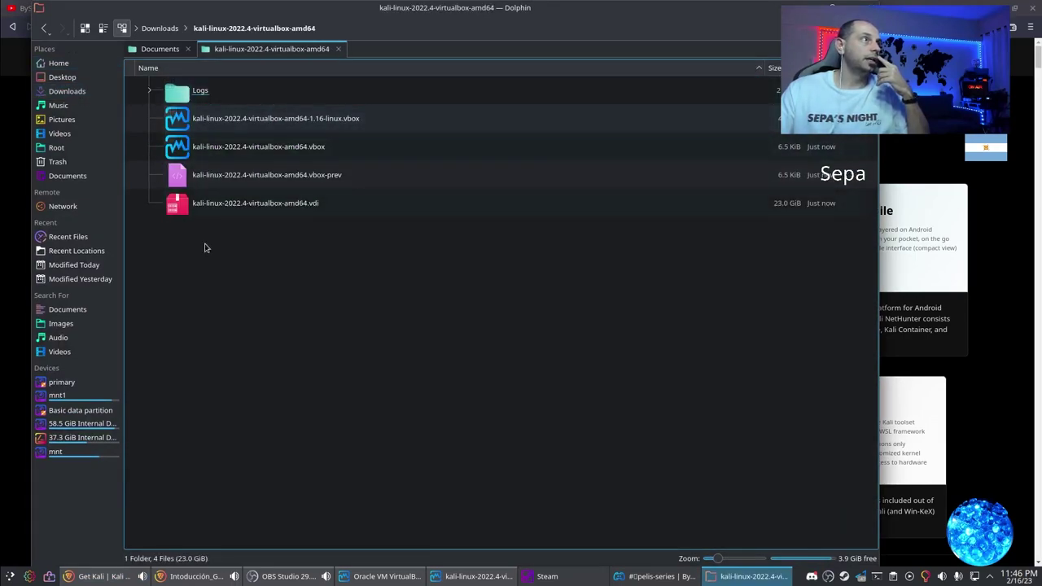
double_click(319, 148)
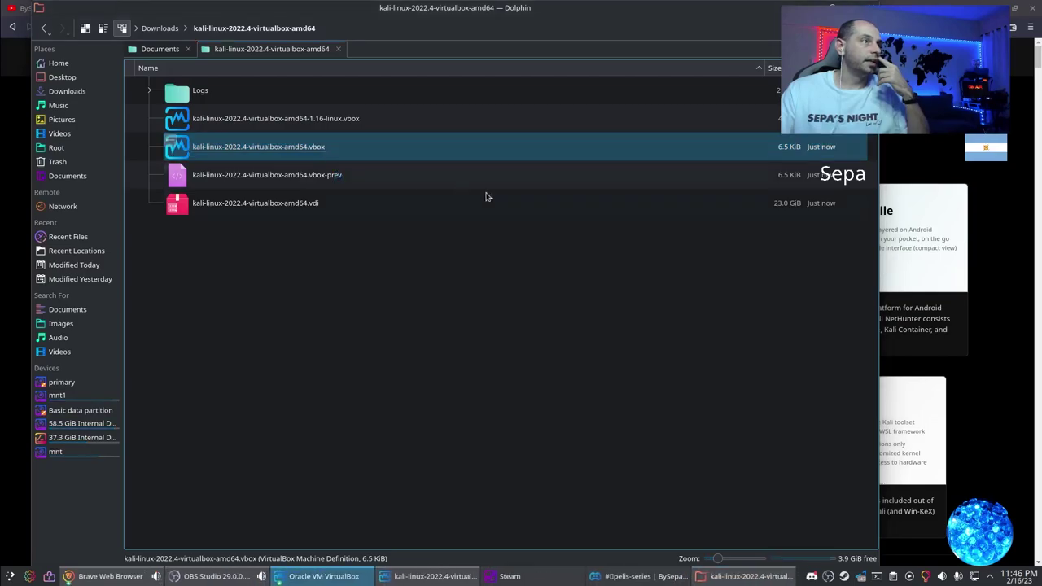
Rerun the recalled apt update, upgrade and dist-upgrade command in the Kali VM, then exit root and close the terminal.
click(489, 579)
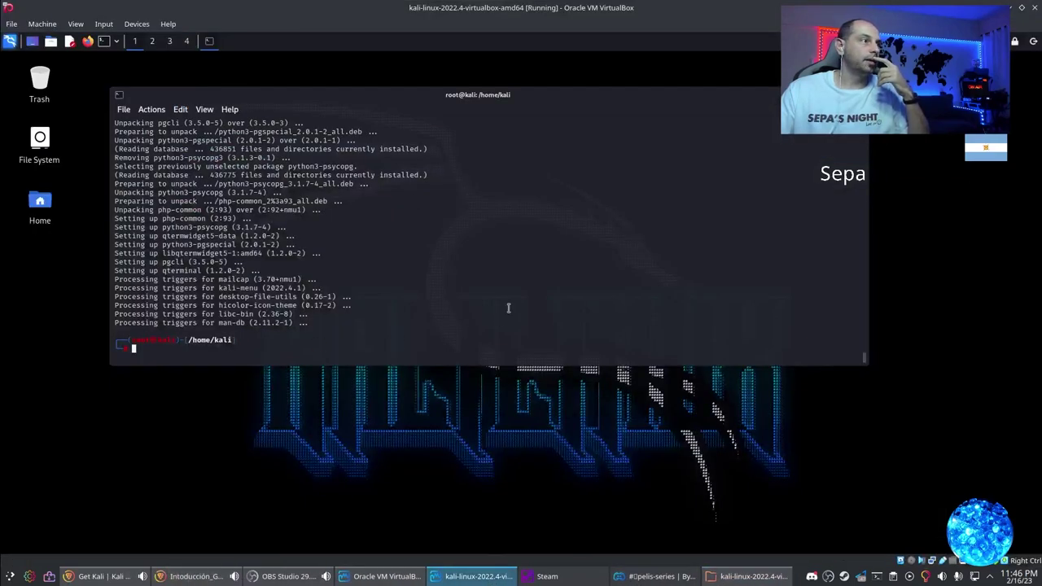
click(409, 580)
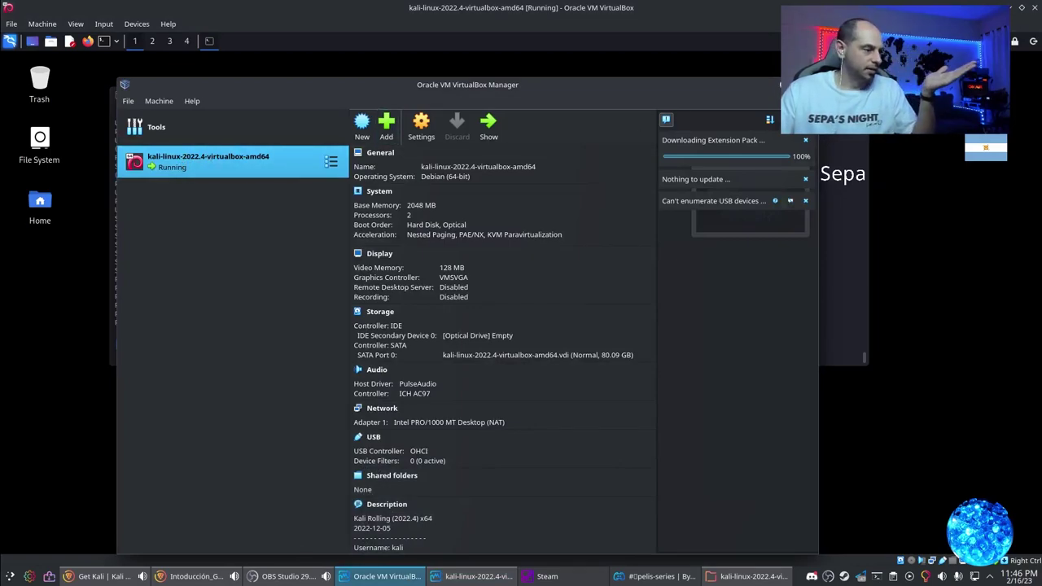
click(810, 85)
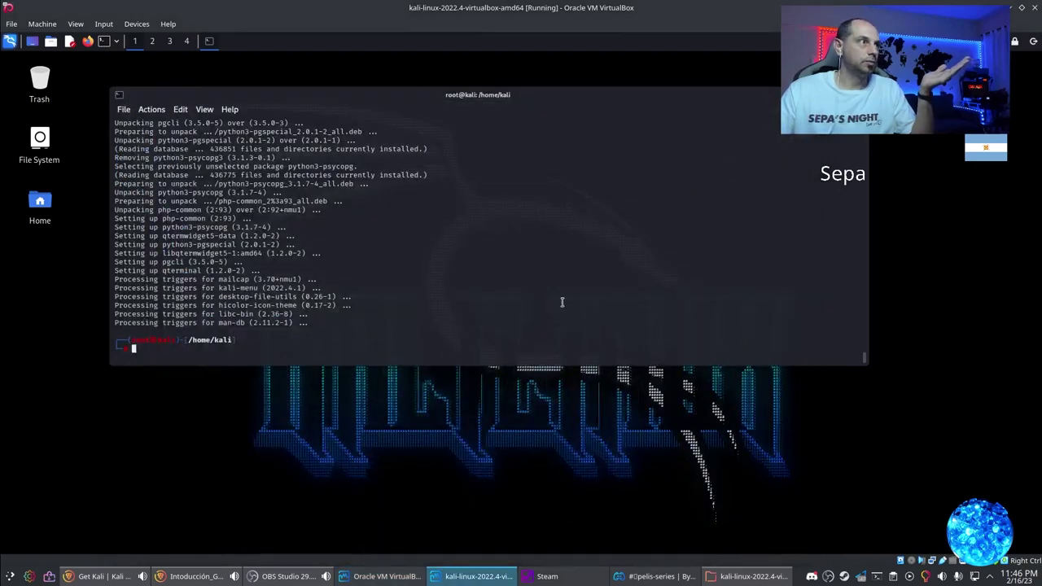
key(Right)
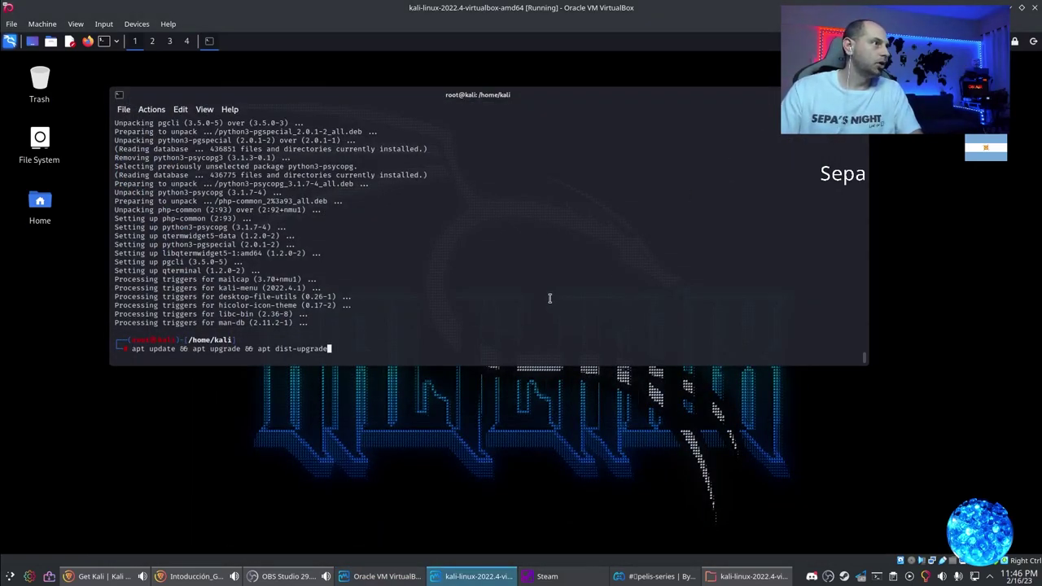
key(Return)
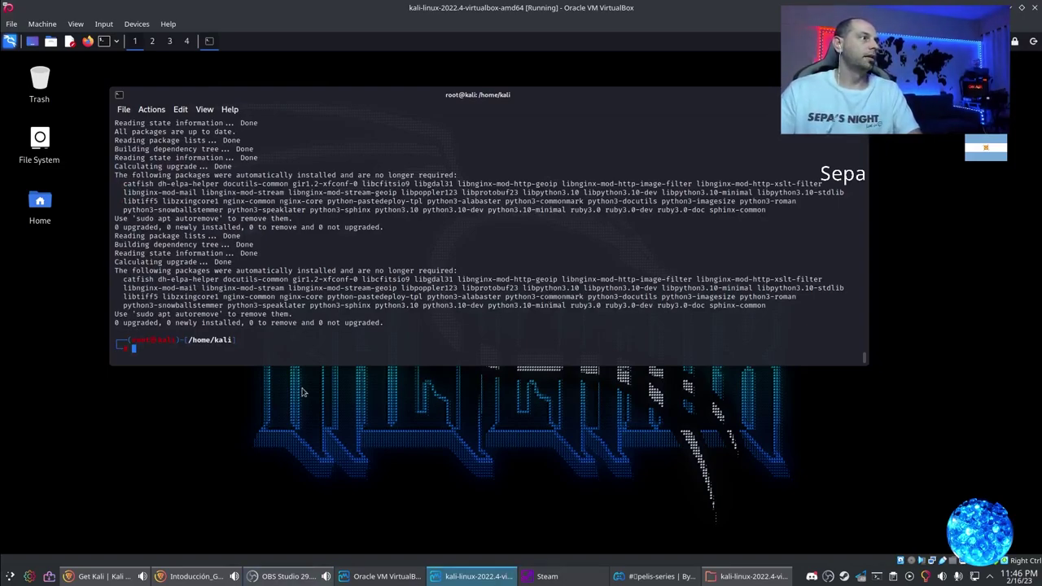
text(exit)
key(Return)
key(ctrl+d)
Shut down the Kali VM from its application menu's power options.
click(8, 41)
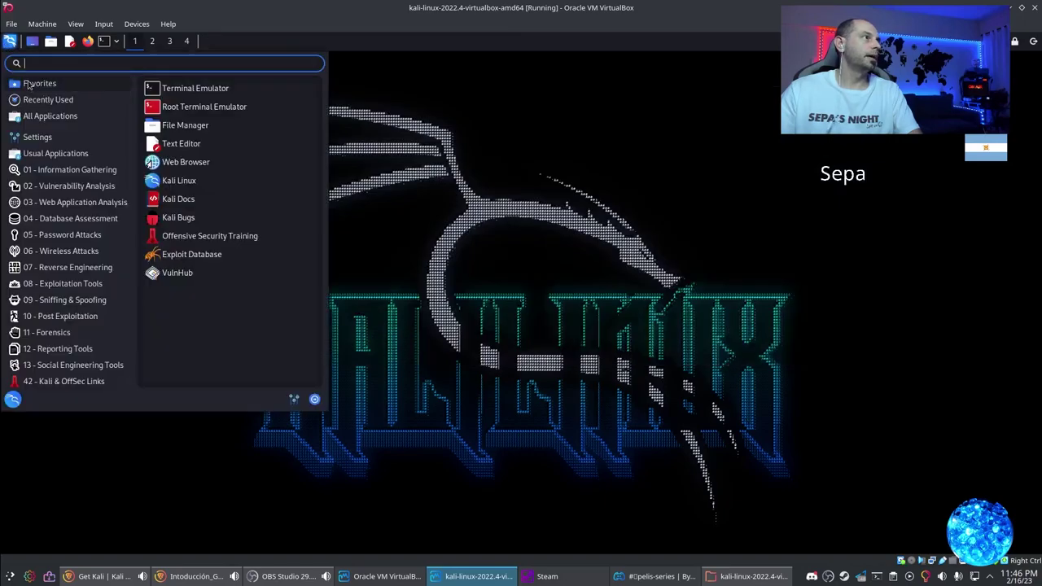
click(313, 400)
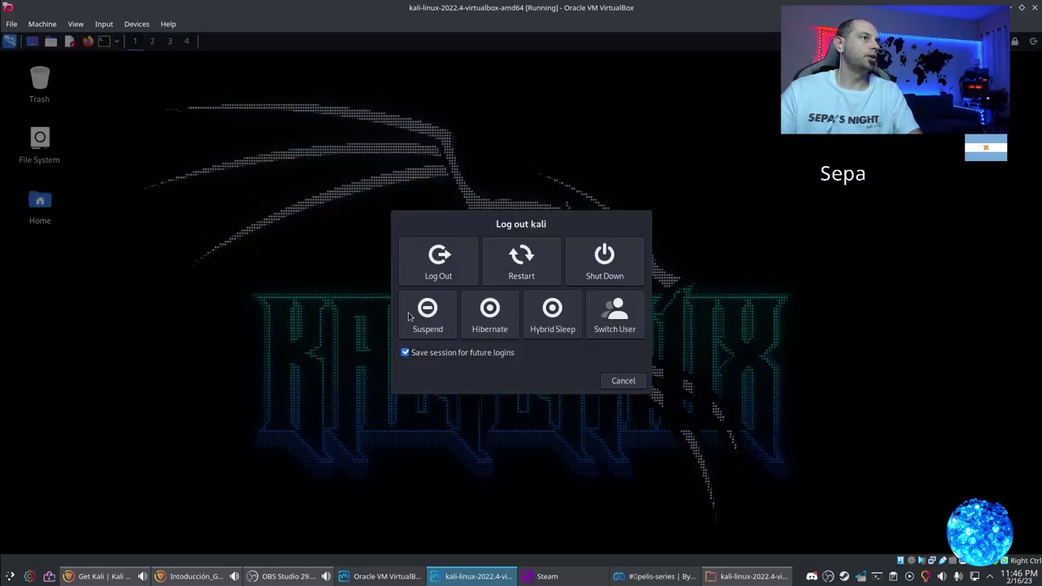
click(600, 279)
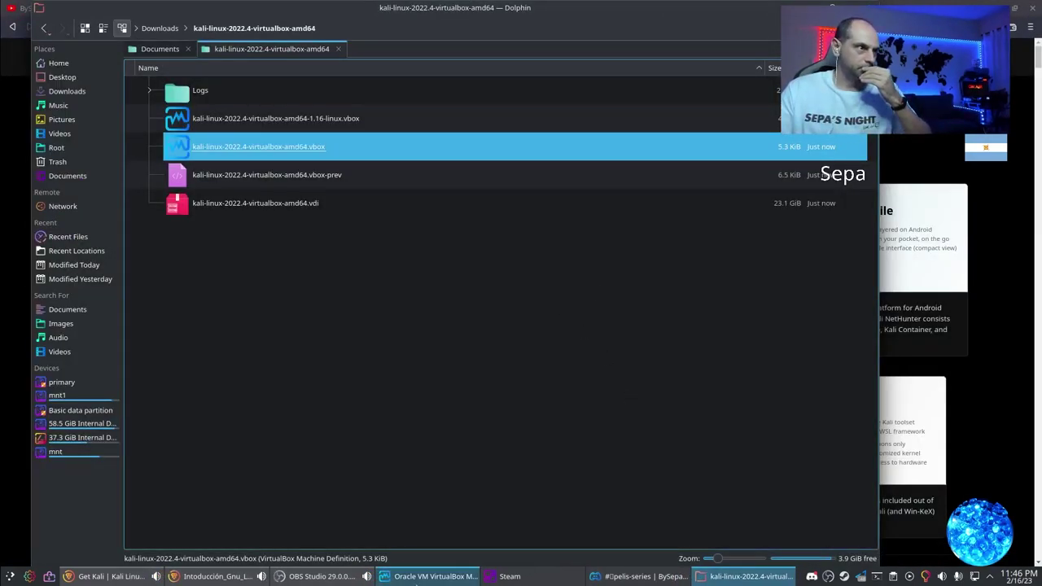
Check the Kali VM is Powered Off in VirtualBox Manager, browse its File menu, then return to Brave.
click(391, 576)
click(128, 101)
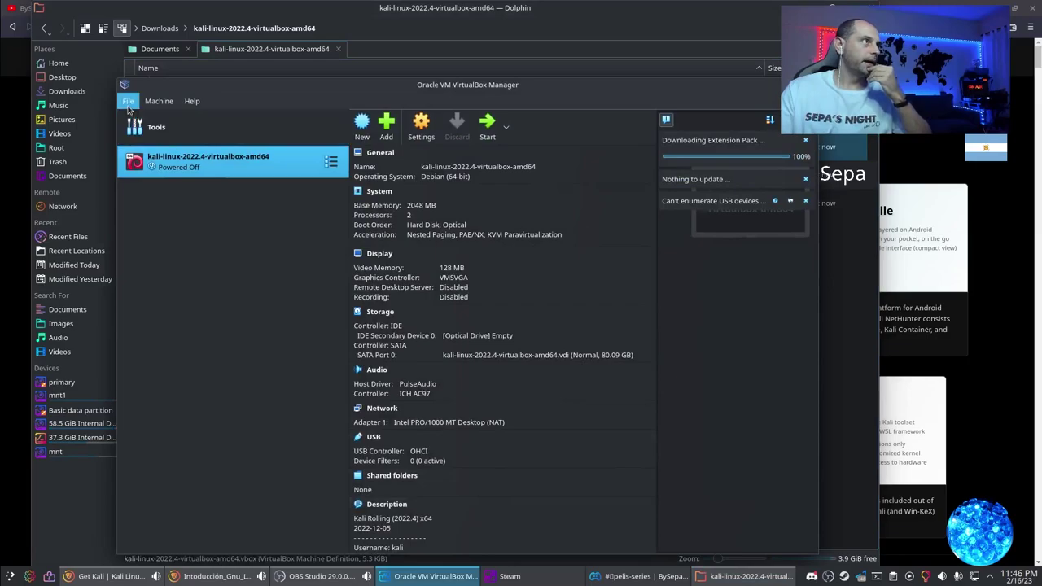
click(190, 295)
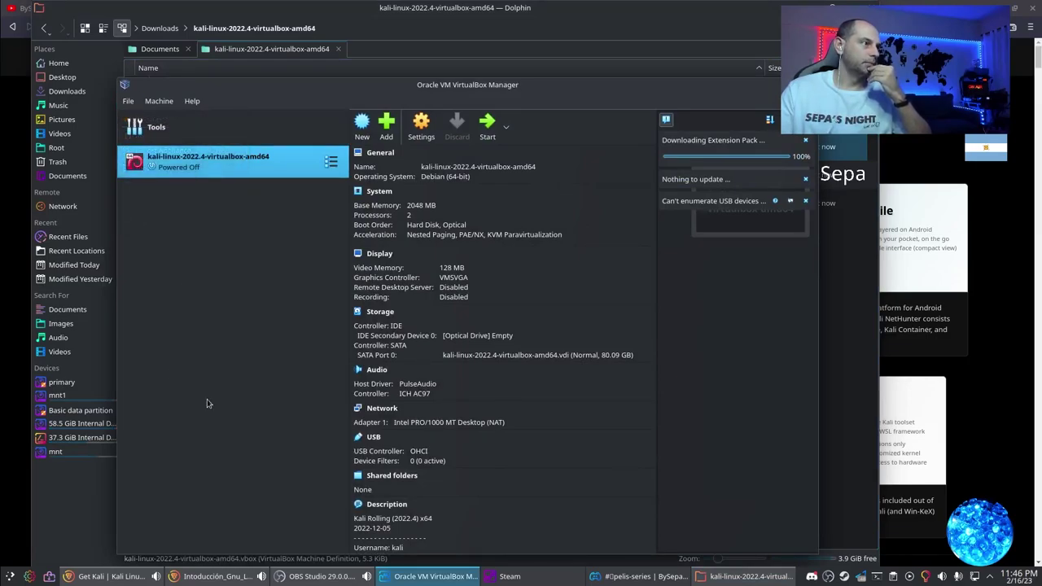
click(105, 576)
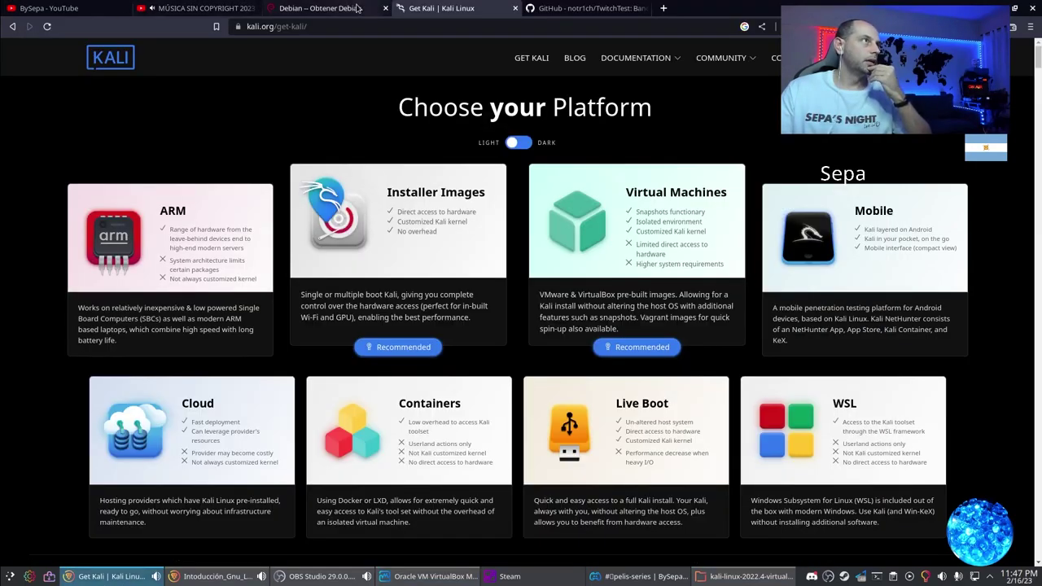
Switch to the 'Debian – Obtener Debian' browser tab with the installation image downloads.
click(325, 8)
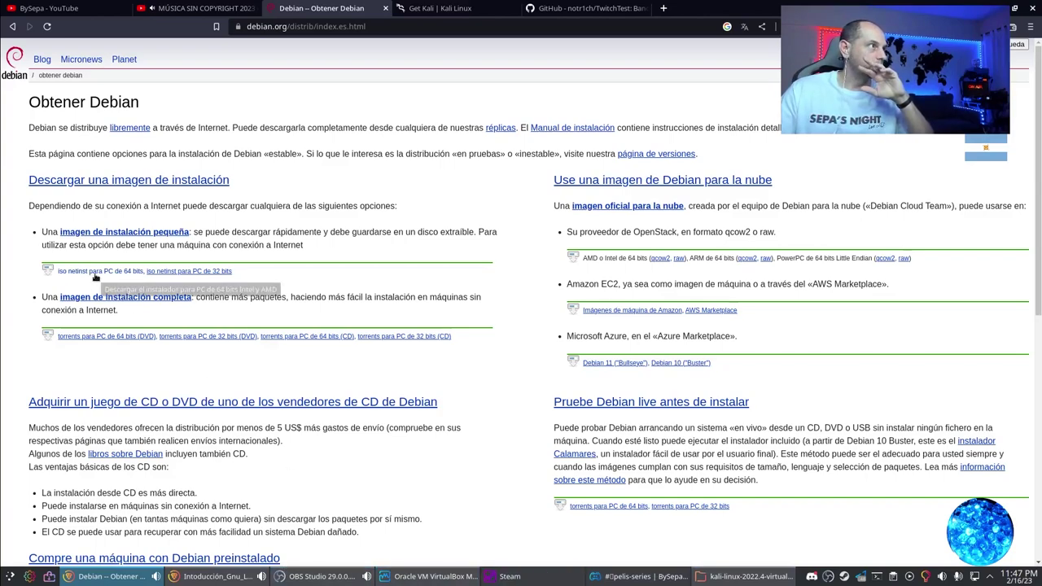
Go back to Downloads in Dolphin to see debian-11.6.0-amd64-netinst.iso, then return to Brave.
click(728, 576)
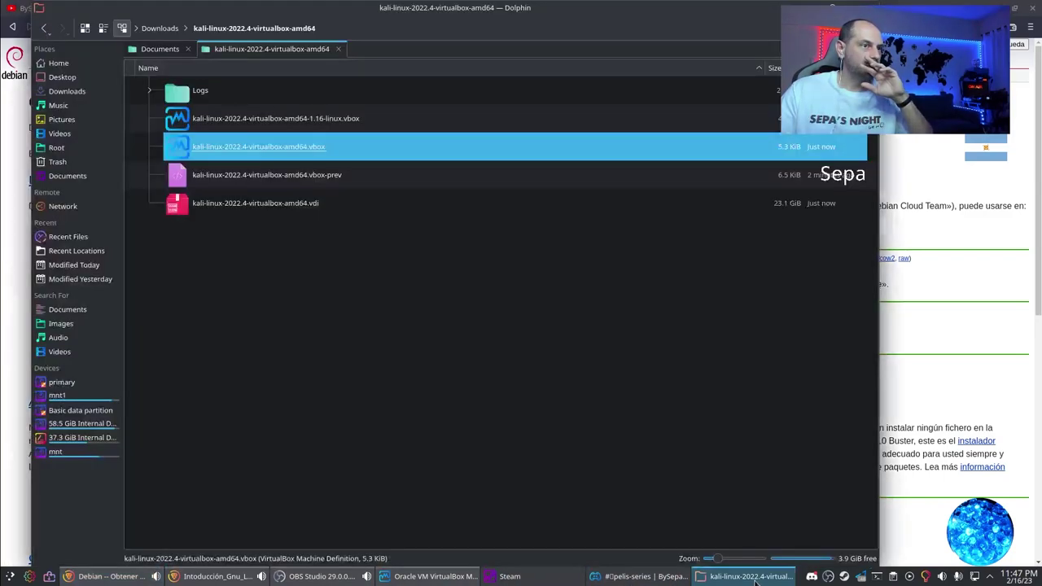
click(47, 28)
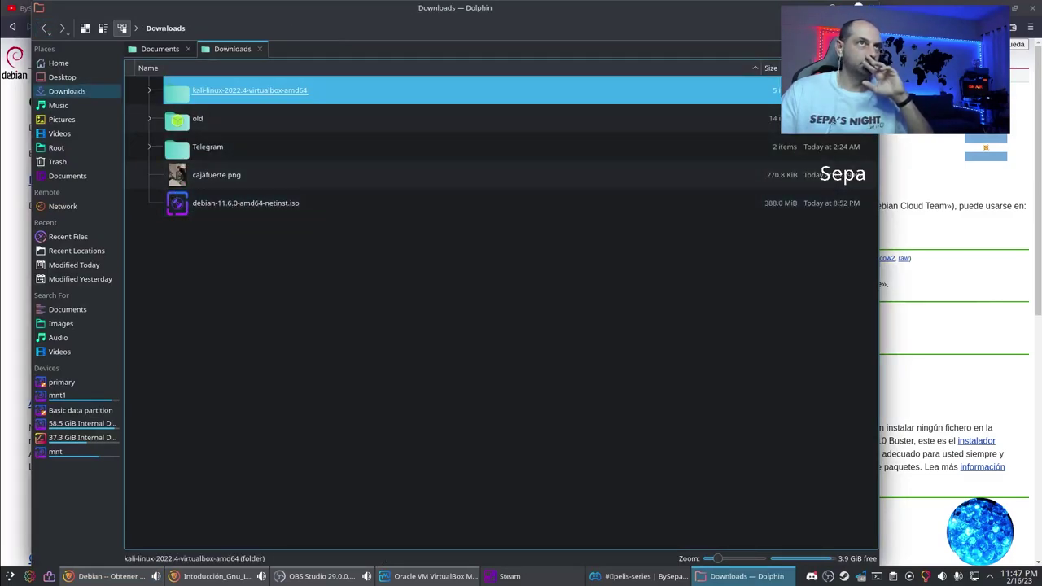
key(alt+Tab)
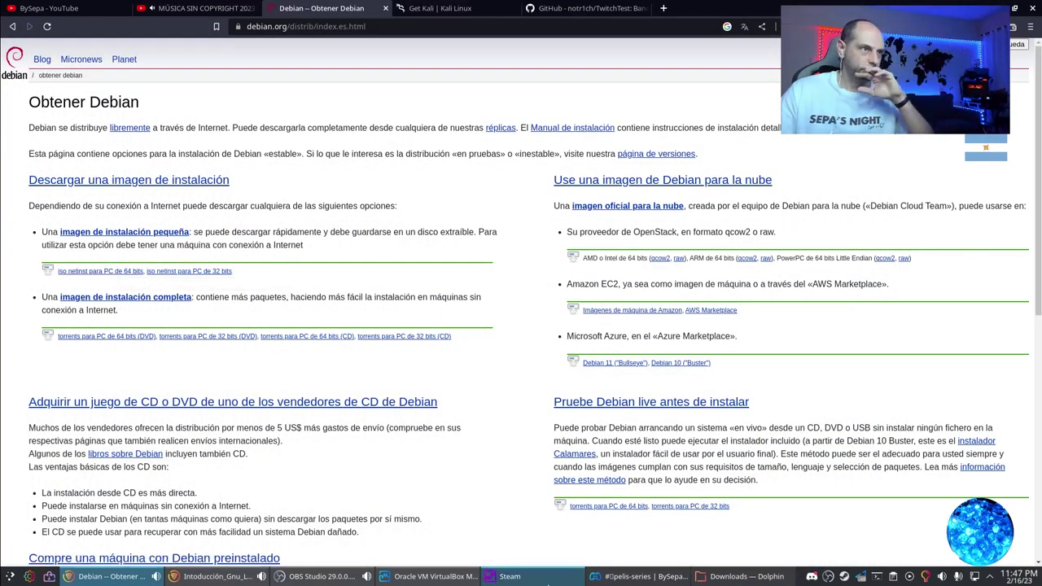
In VirtualBox Manager, look through the File menu and cancel the Add existing machine dialog.
click(390, 578)
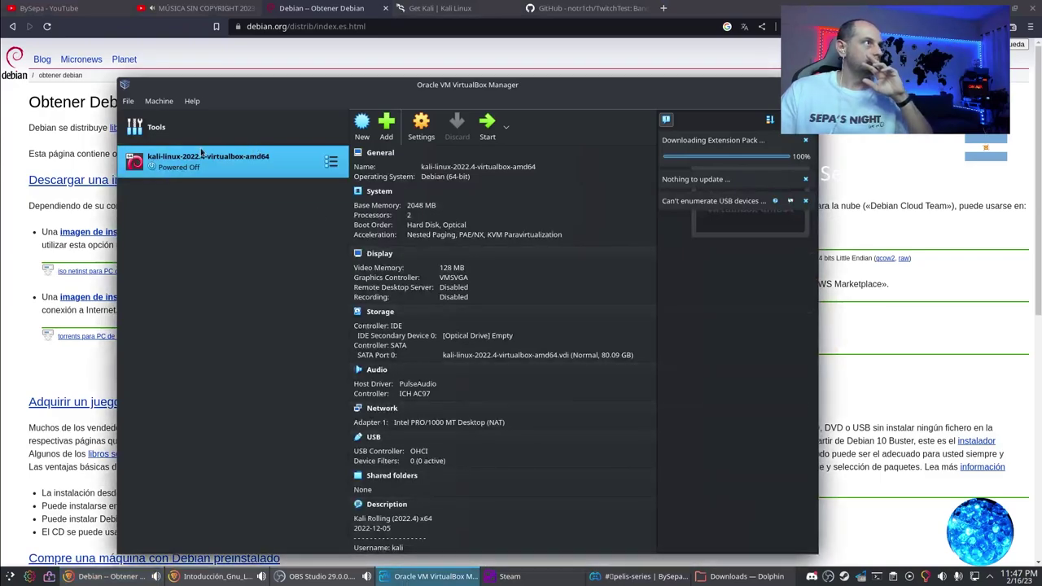
click(128, 101)
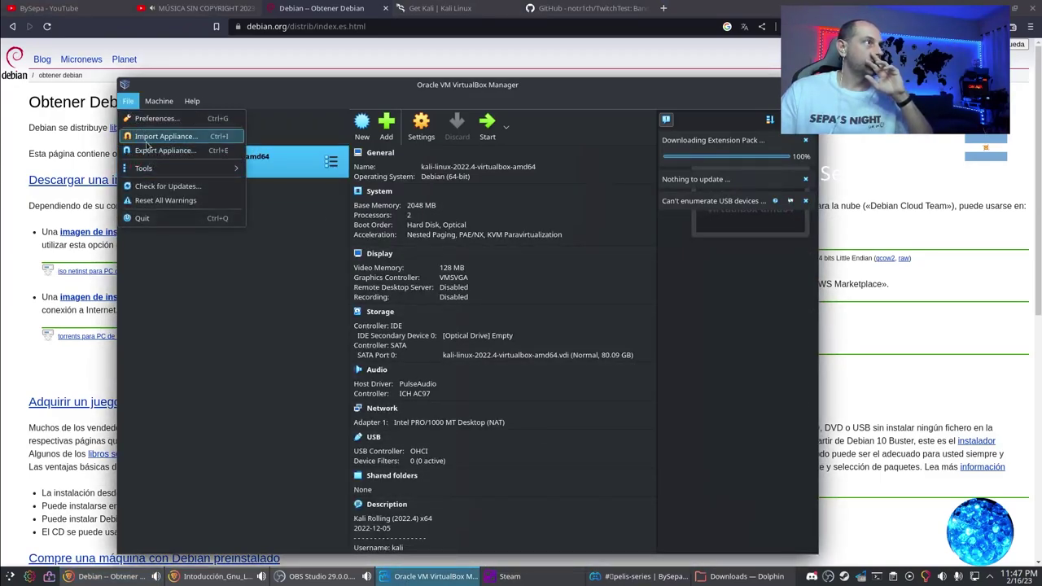
click(228, 339)
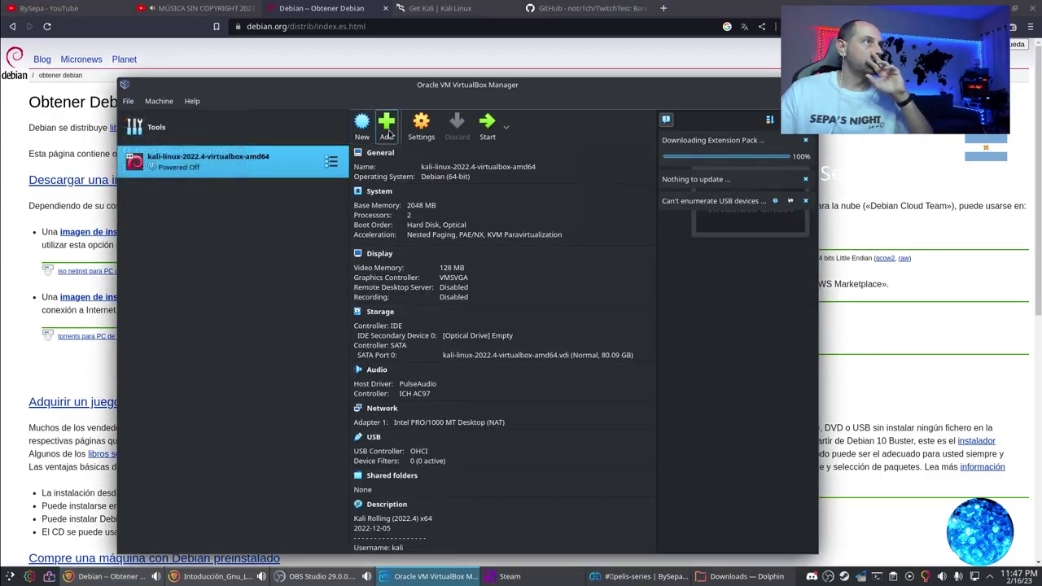
click(387, 130)
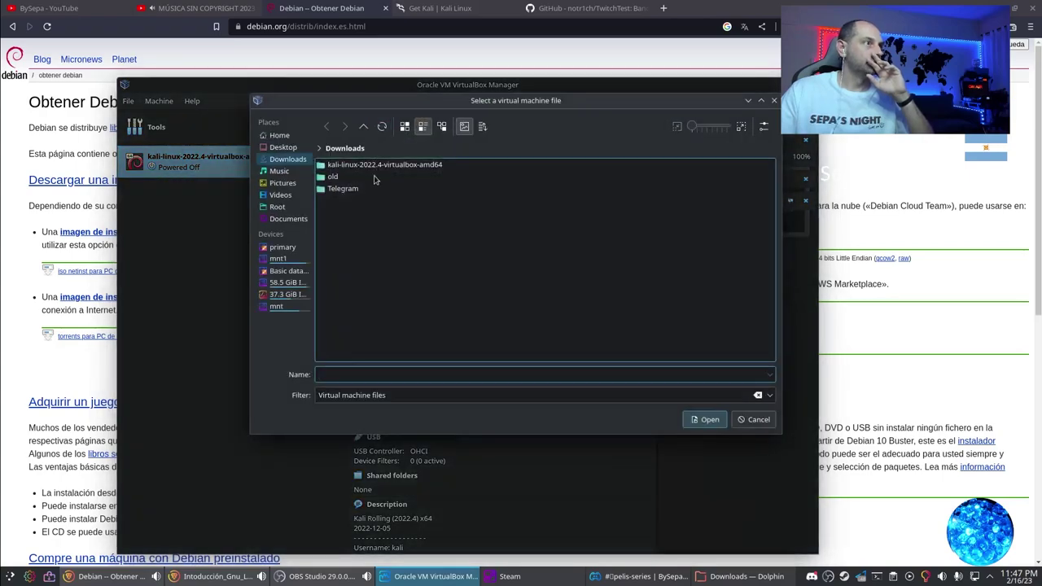
click(757, 419)
Start a New virtual machine named Debian11, giving type Linux and version Debian (64-bit).
click(362, 124)
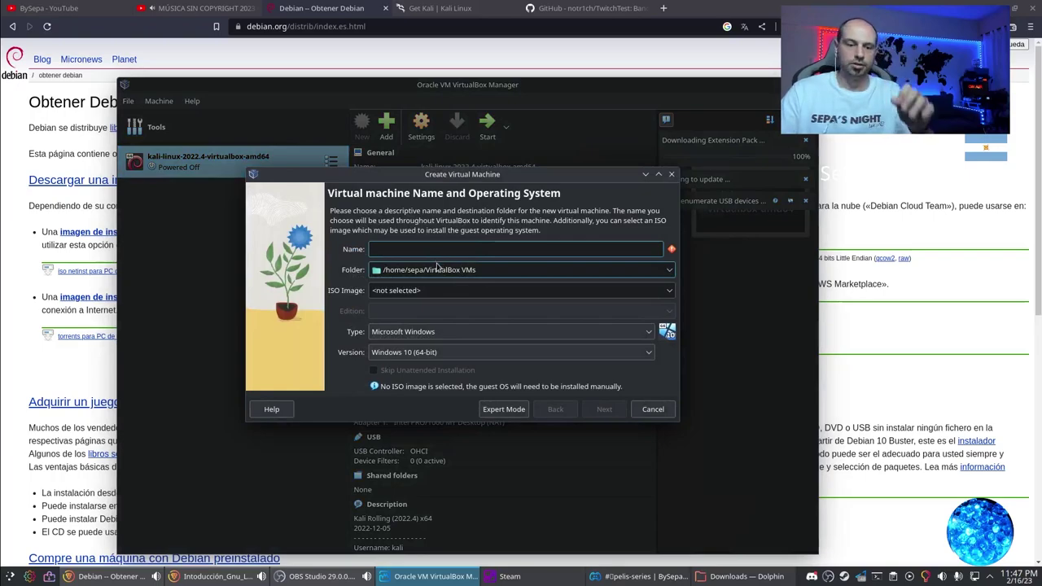
text(Debian11)
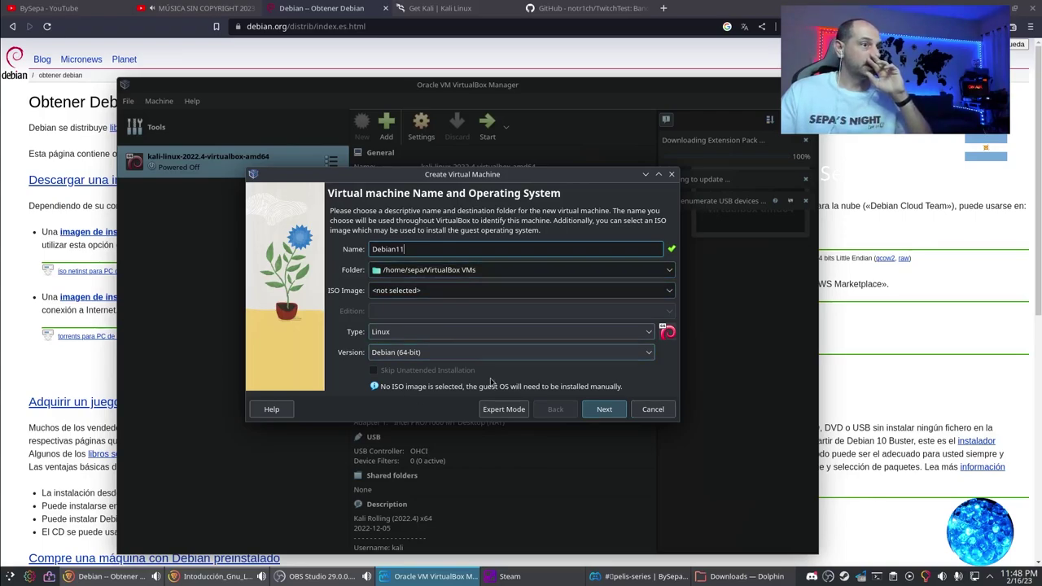
click(723, 576)
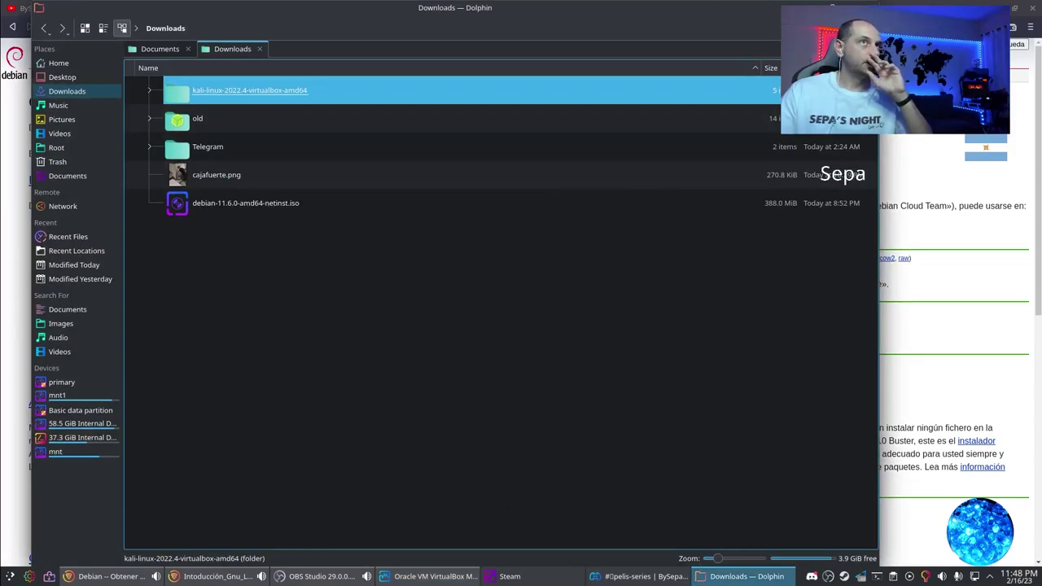
key(alt+Tab)
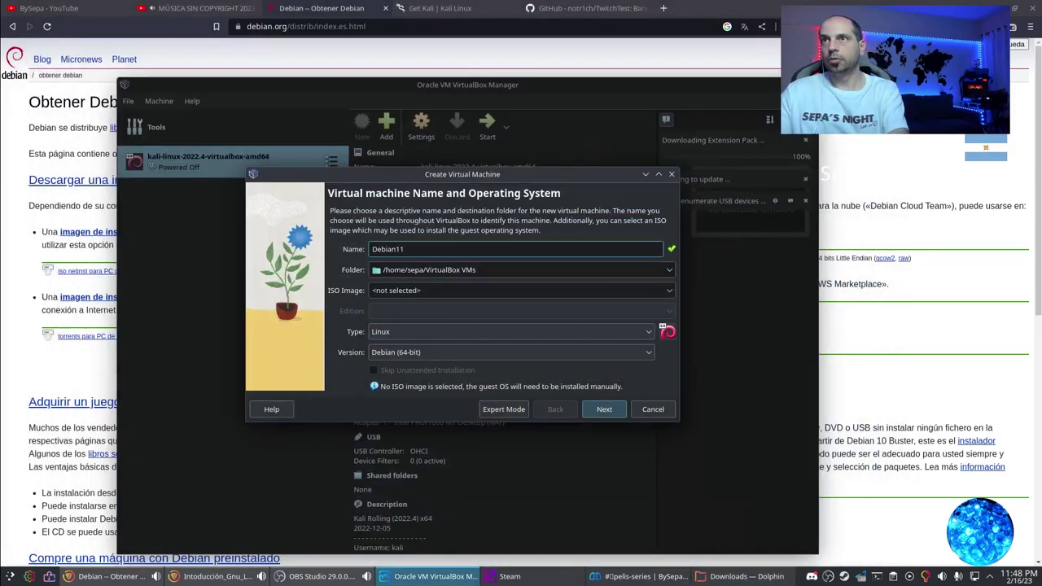
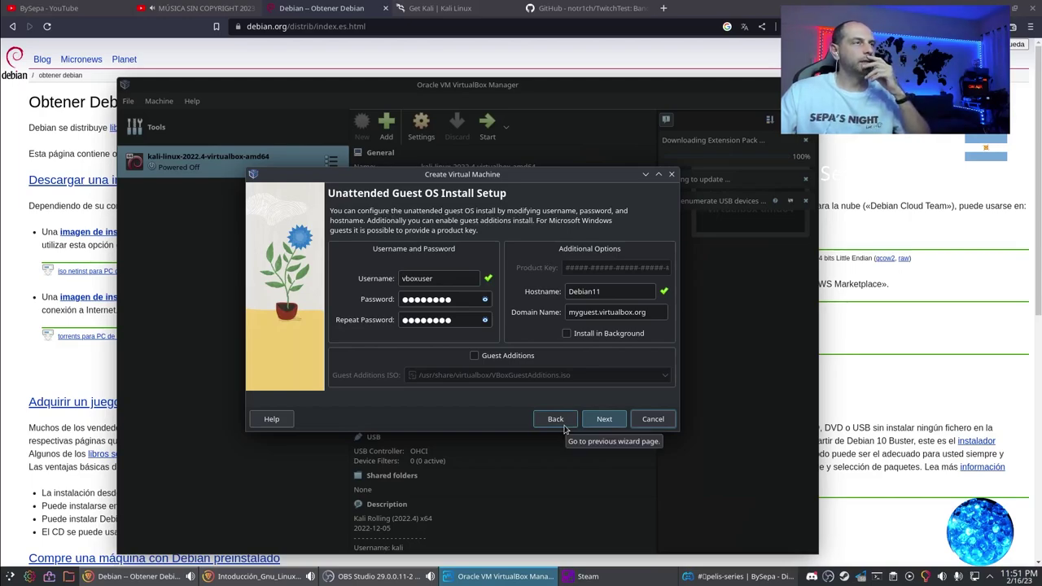
Go back and leave the Debian11 machine's ISO Image field empty.
click(564, 425)
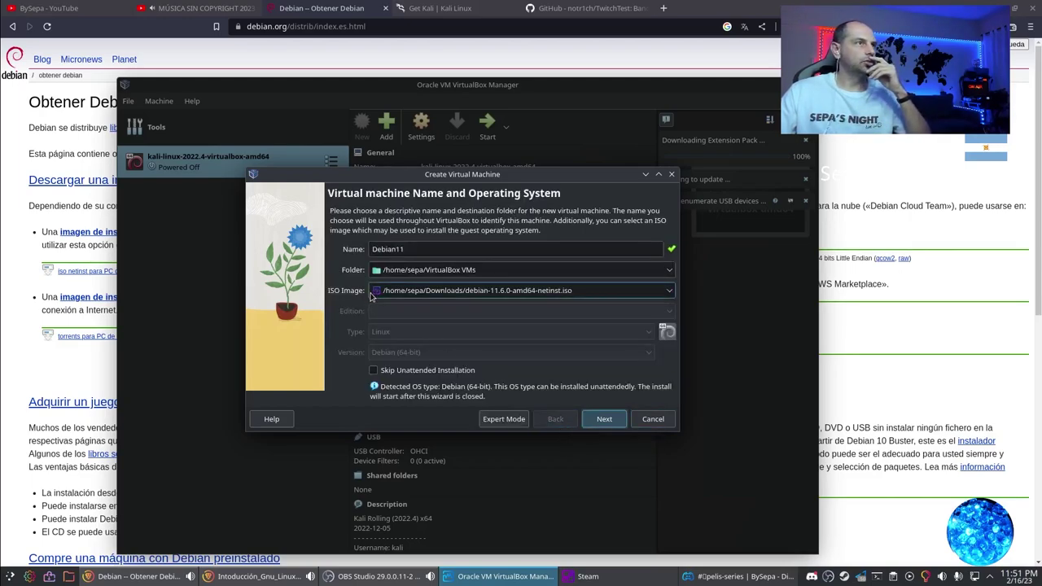
click(669, 290)
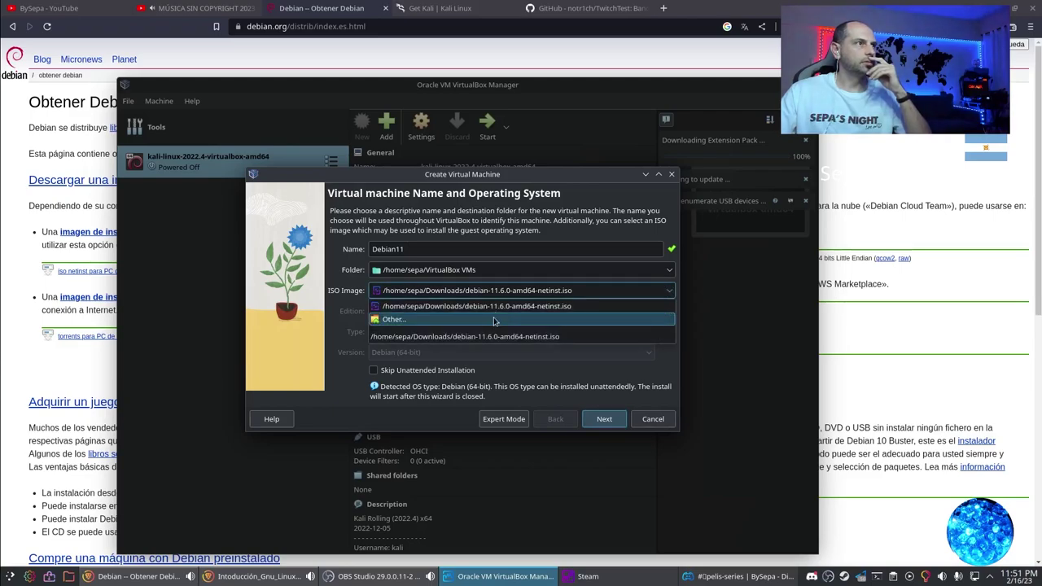
click(586, 319)
click(707, 419)
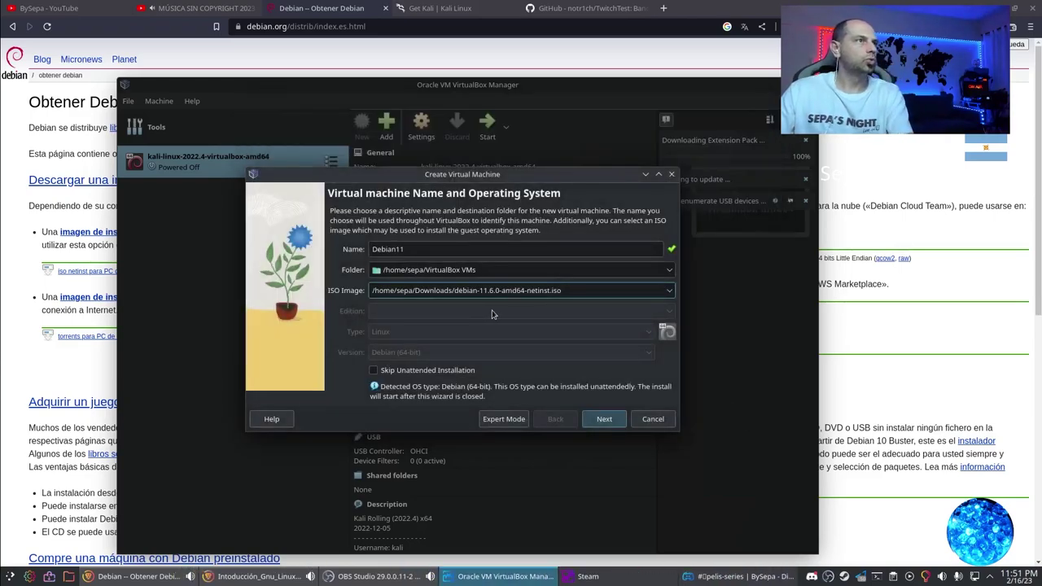
key(BackSpace)
key(BackSpace)
key(BackSpace)
key(BackSpace)
key(BackSpace)
key(BackSpace)
key(BackSpace)
key(BackSpace)
key(BackSpace)
key(BackSpace)
key(BackSpace)
key(BackSpace)
key(BackSpace)
key(BackSpace)
key(BackSpace)
key(BackSpace)
key(BackSpace)
key(BackSpace)
key(BackSpace)
key(BackSpace)
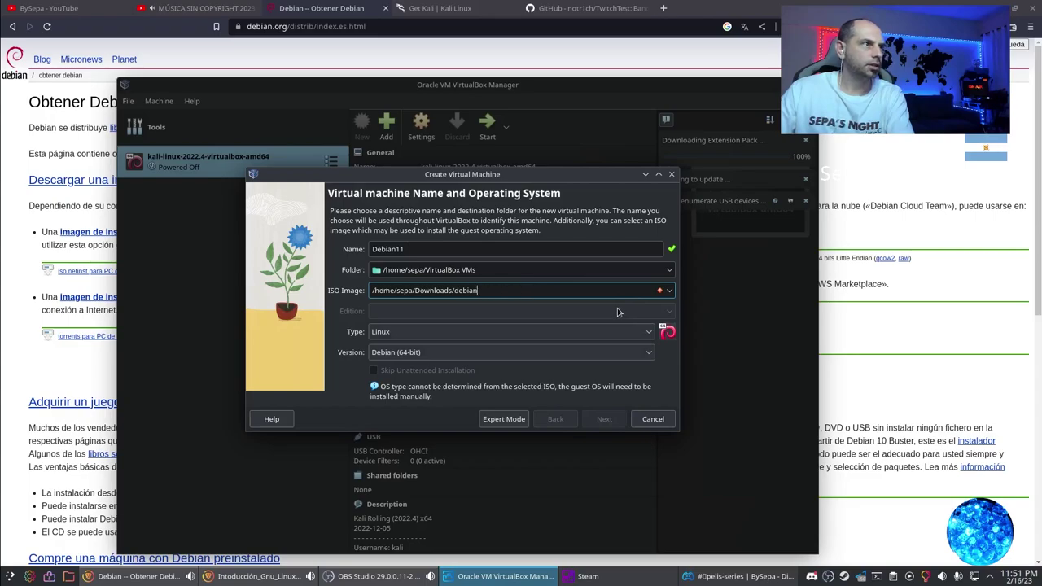
key(BackSpace)
key(BackSpace)
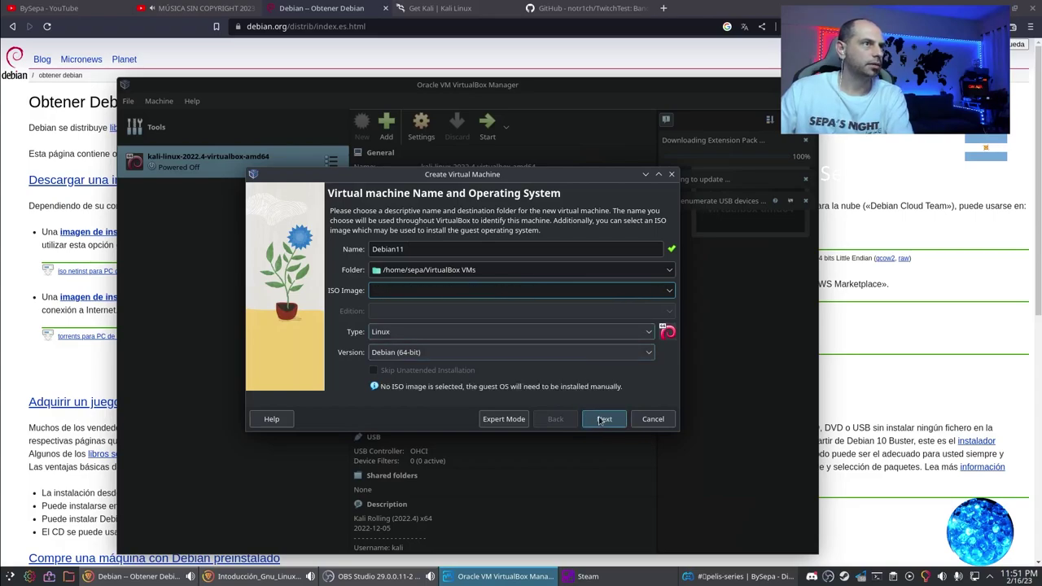
click(604, 420)
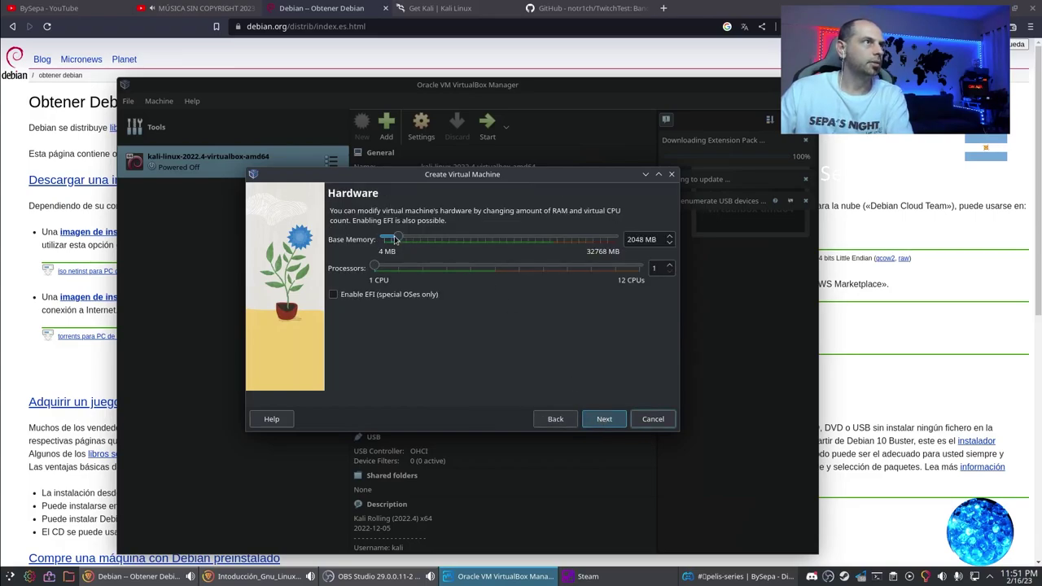
Give the machine 4096 MB of base memory and 2 processors.
double_click(640, 239)
text(4)
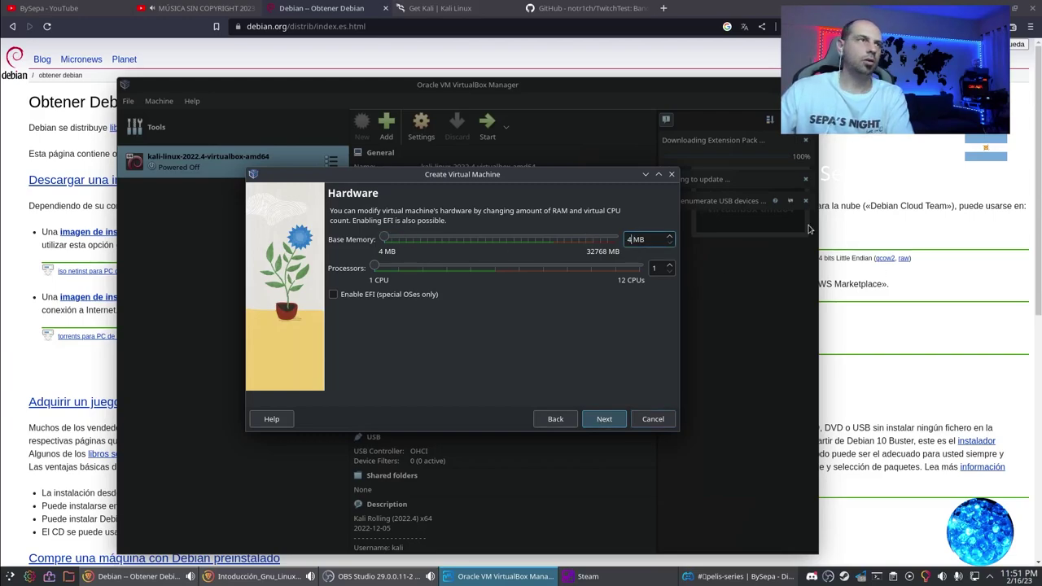
text(096)
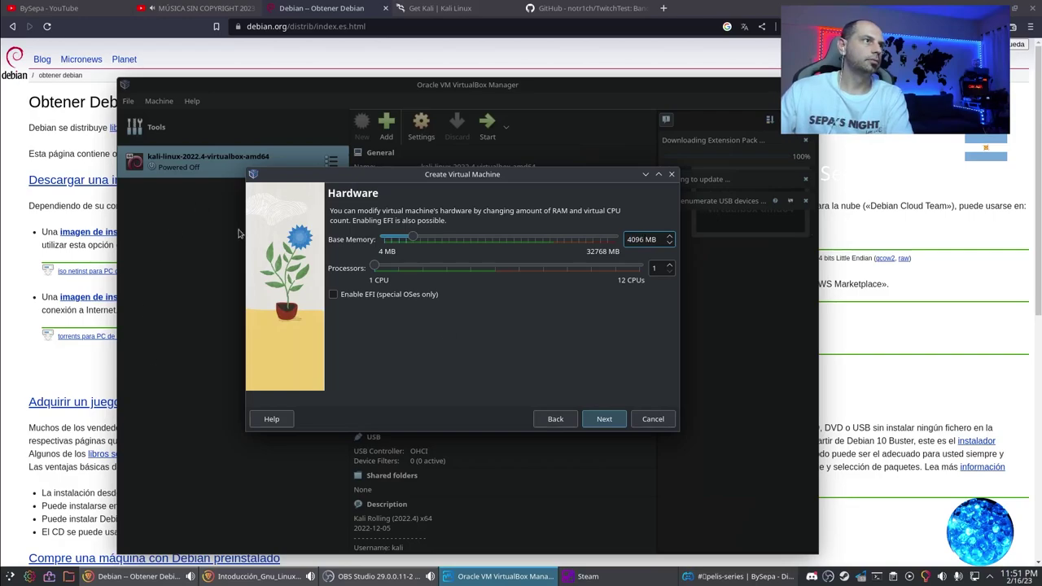
drag(374, 270, 398, 269)
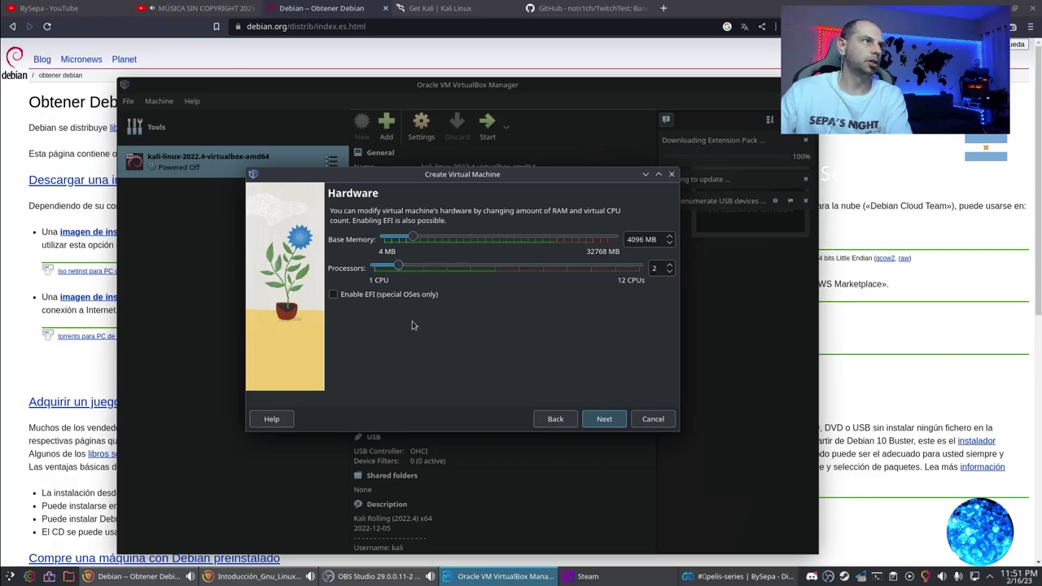
click(607, 422)
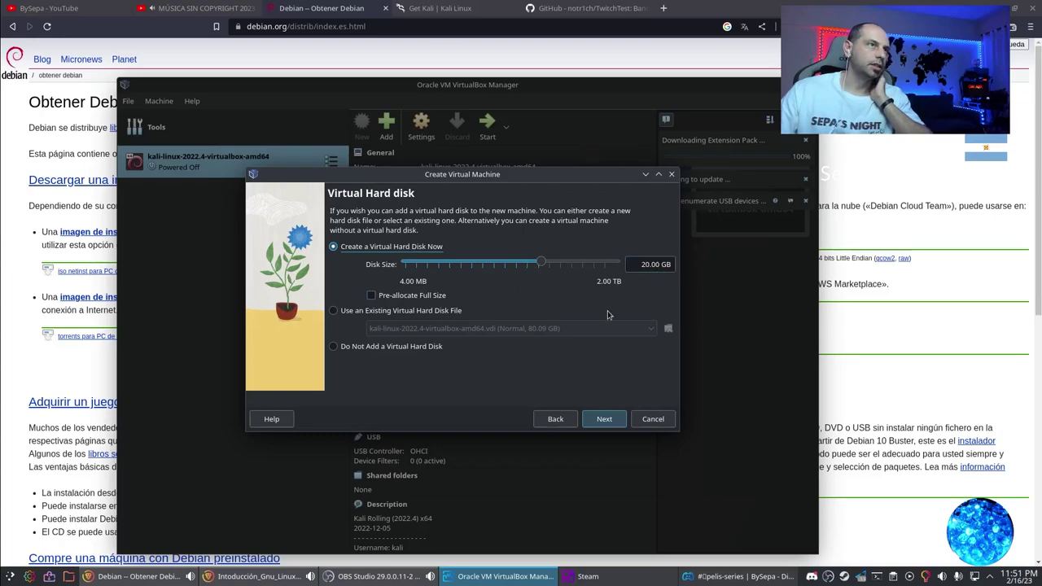
Keep the 20.00 GB disk, review the enlarged summary, and create the Debian11 machine.
click(612, 421)
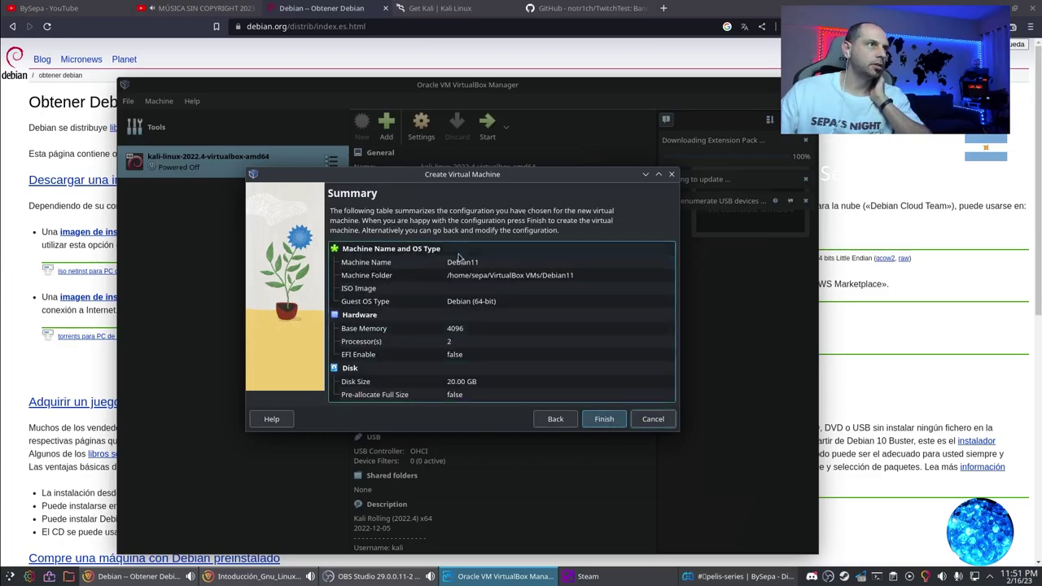
drag(608, 426, 489, 264)
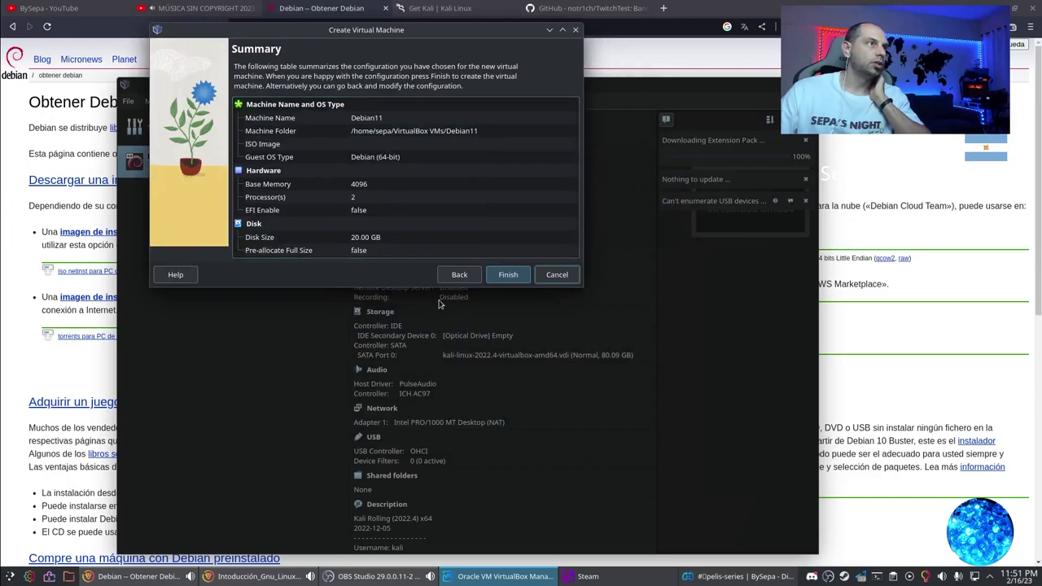
drag(439, 285, 439, 529)
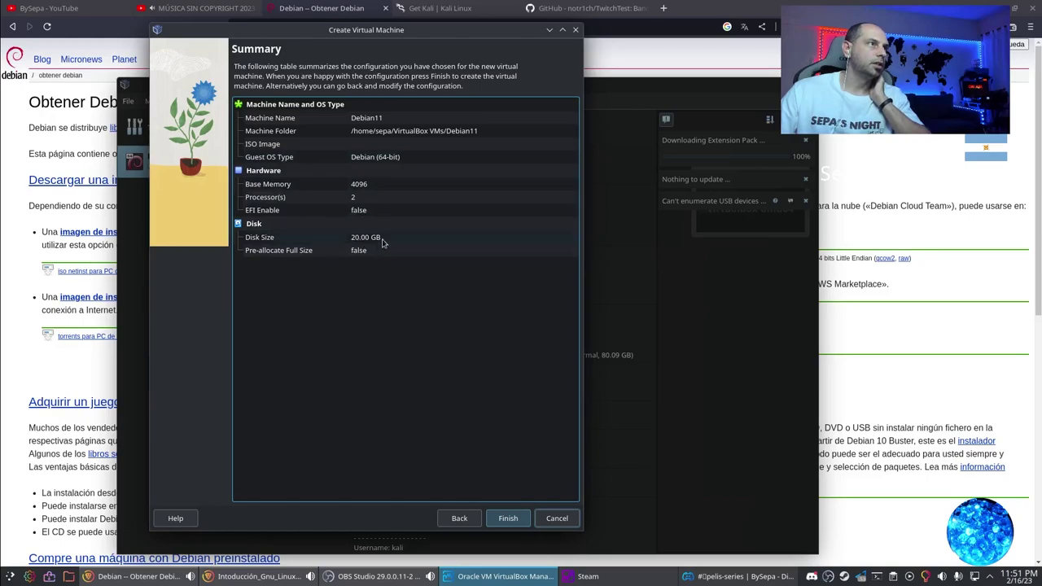
click(508, 518)
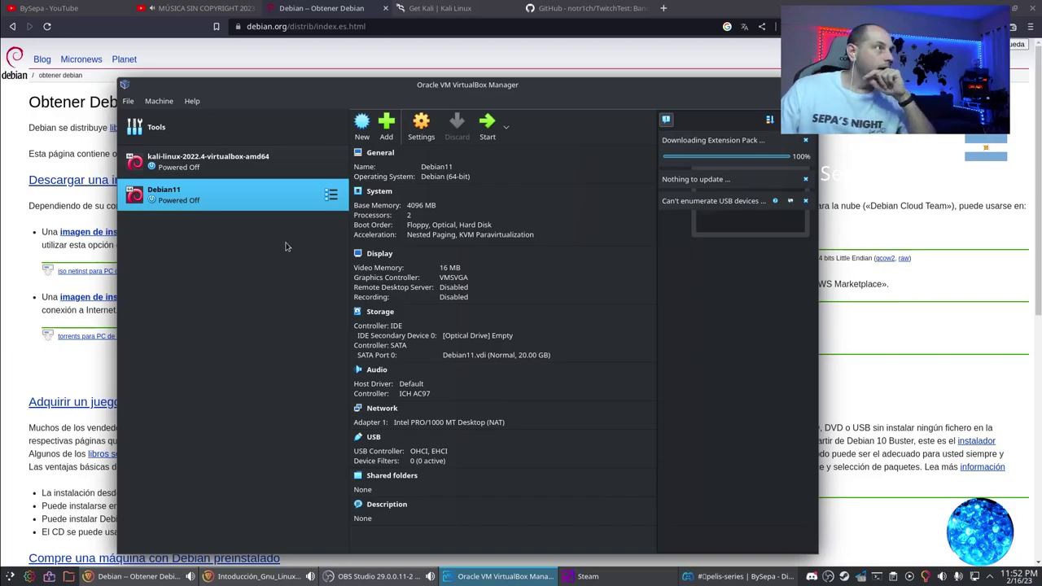
Start Debian11 with debian-11.6.0-amd64-netinst.iso from Downloads mounted, and maximize the VM window.
click(486, 131)
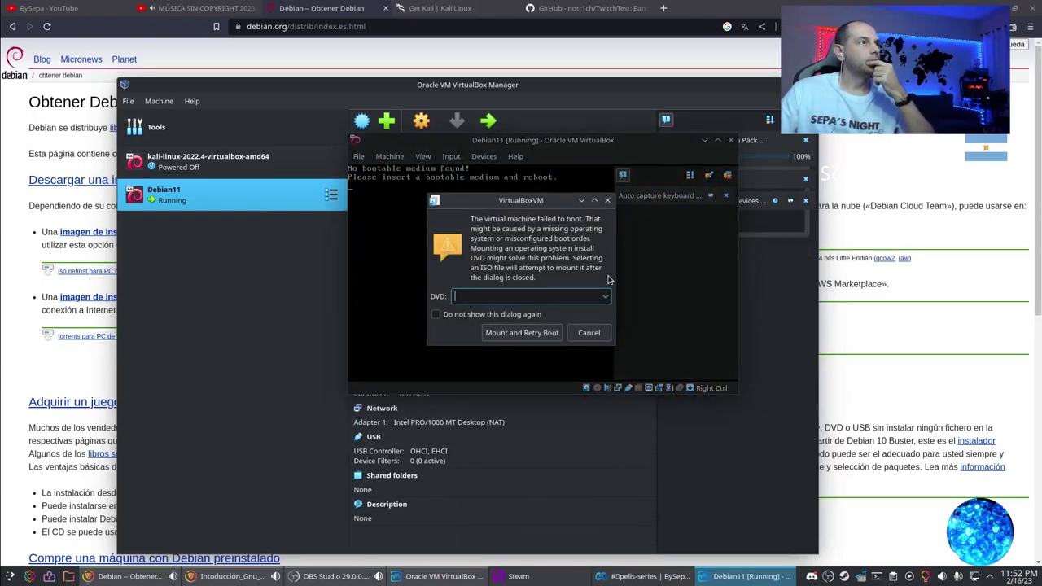
click(605, 298)
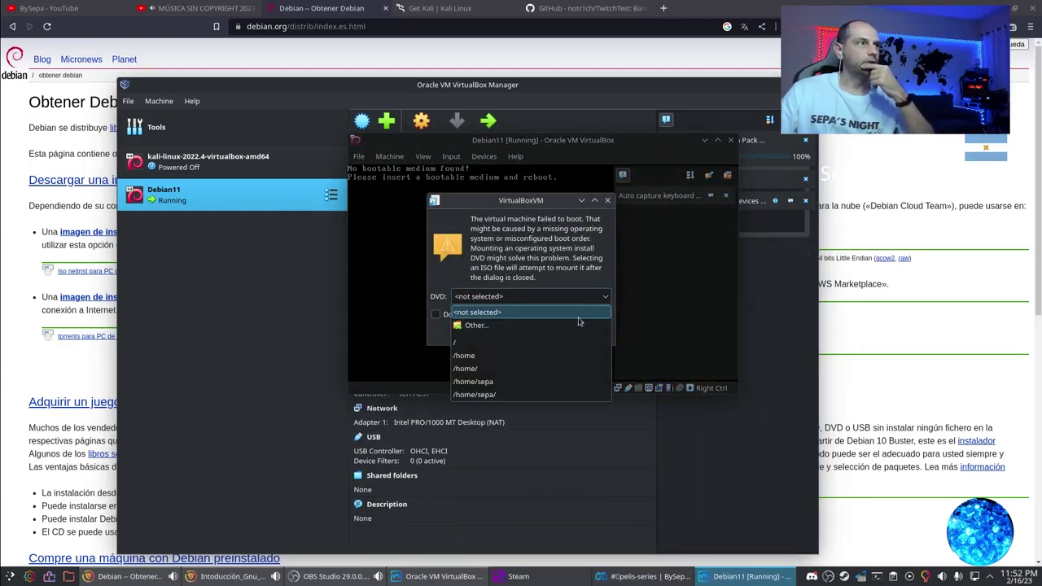
click(532, 326)
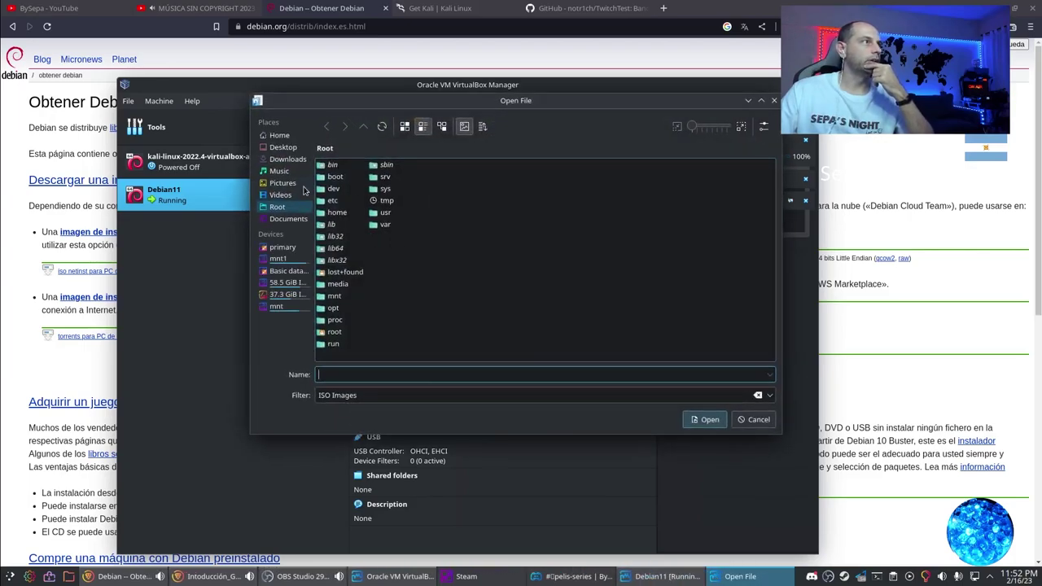
click(287, 159)
click(370, 187)
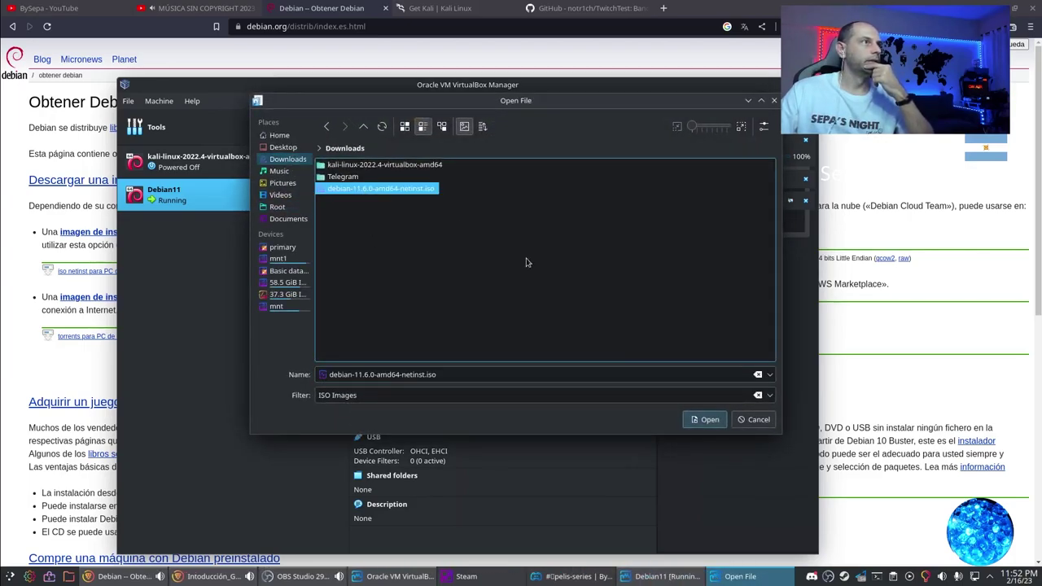
click(705, 420)
click(539, 333)
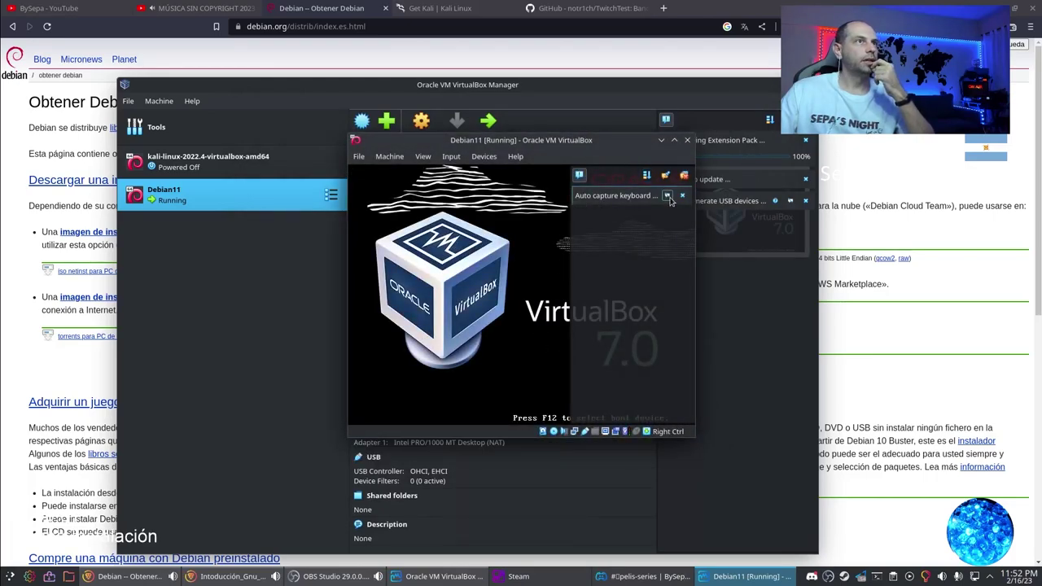
click(674, 140)
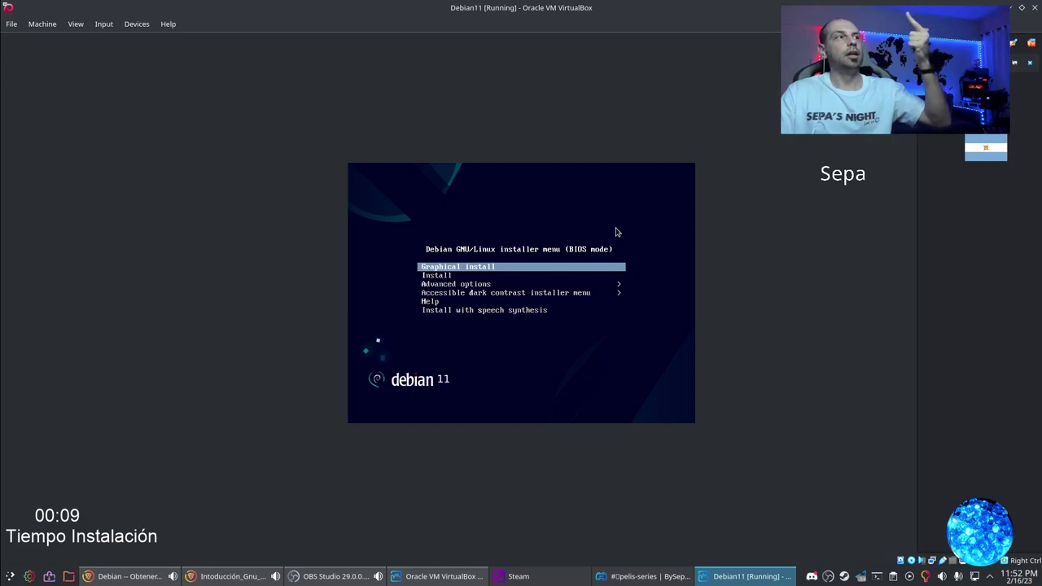
Start the Graphical install in English and choose 'other' for the location.
key(Return)
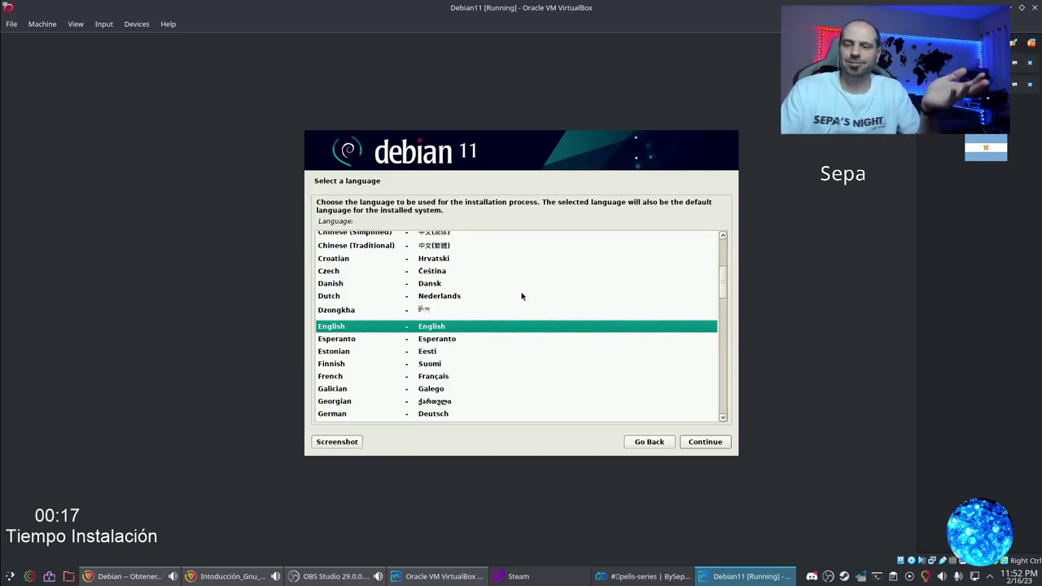
key(Return)
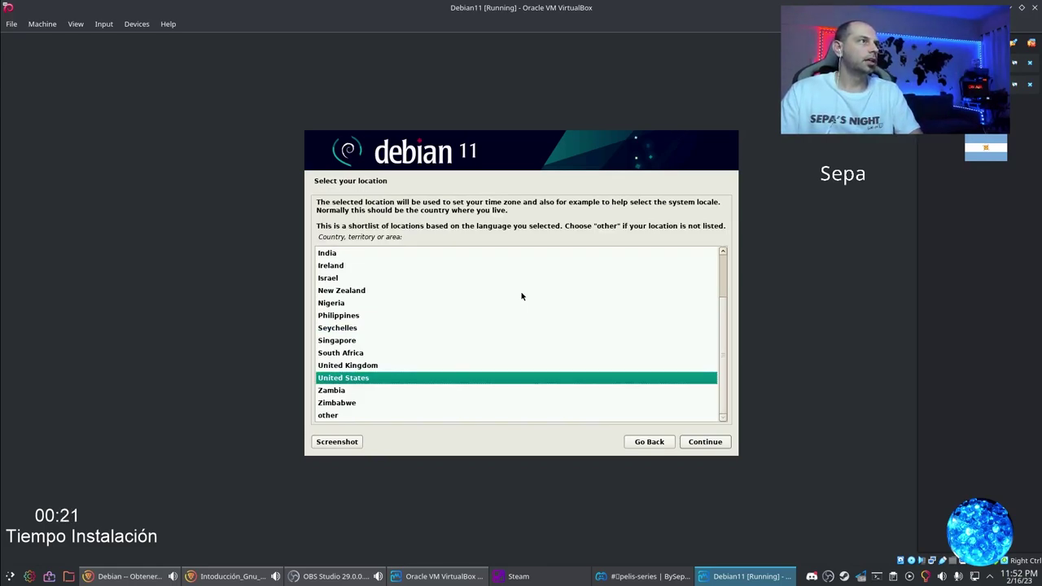
key(Down)
key(Down)
key(Down)
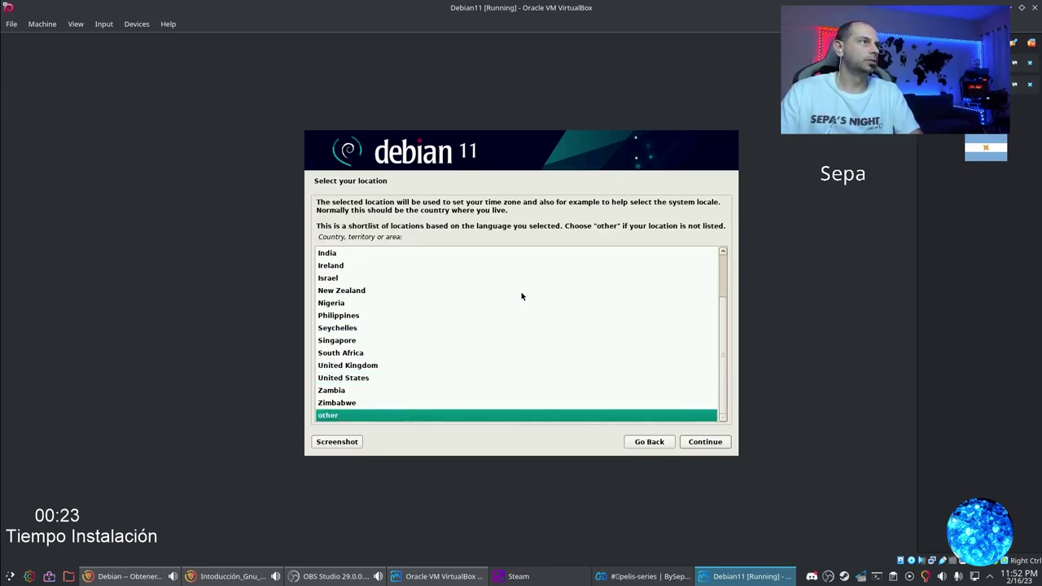
key(Up)
key(Up)
key(Up)
key(Up)
key(Up)
key(Up)
key(Up)
key(Up)
key(Up)
key(Up)
key(Up)
key(Up)
key(Up)
key(Up)
key(Up)
key(Up)
key(Up)
key(Up)
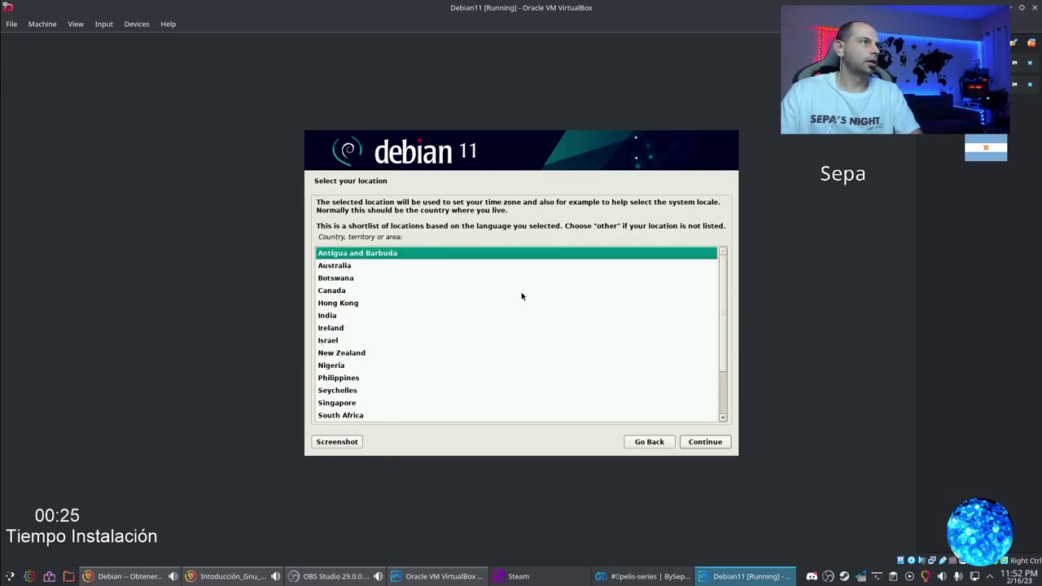
key(Down)
key(Down)
key(Down)
key(Down)
key(Down)
key(Down)
key(Down)
key(Down)
key(Down)
key(Down)
key(Down)
key(Down)
key(Down)
key(Down)
key(Down)
key(Down)
key(Down)
key(Down)
key(Return)
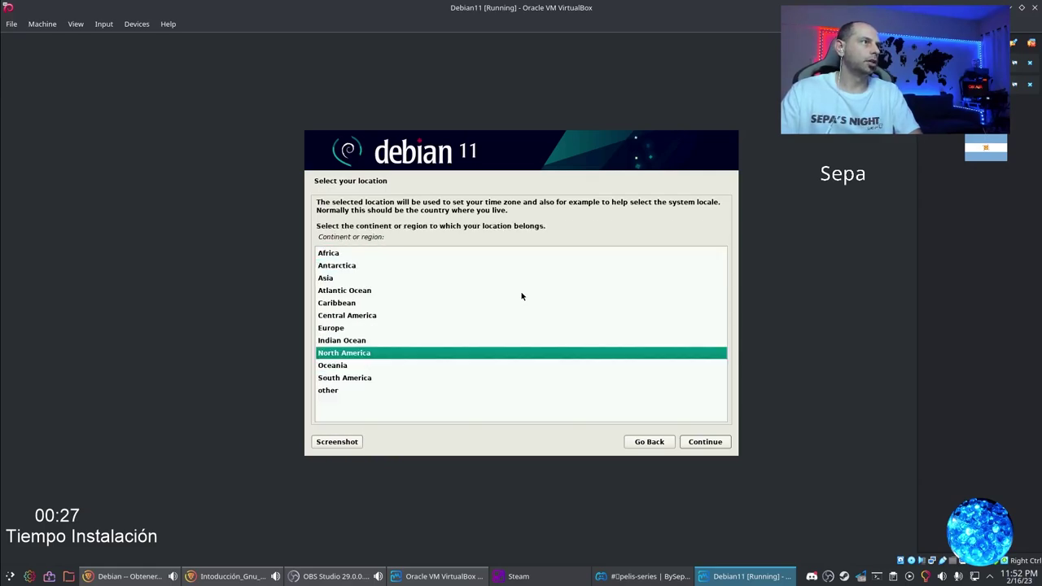
Choose South America, then Argentina, as the location.
key(Up)
key(Up)
key(Down)
key(Down)
key(Down)
key(Down)
key(Return)
key(Down)
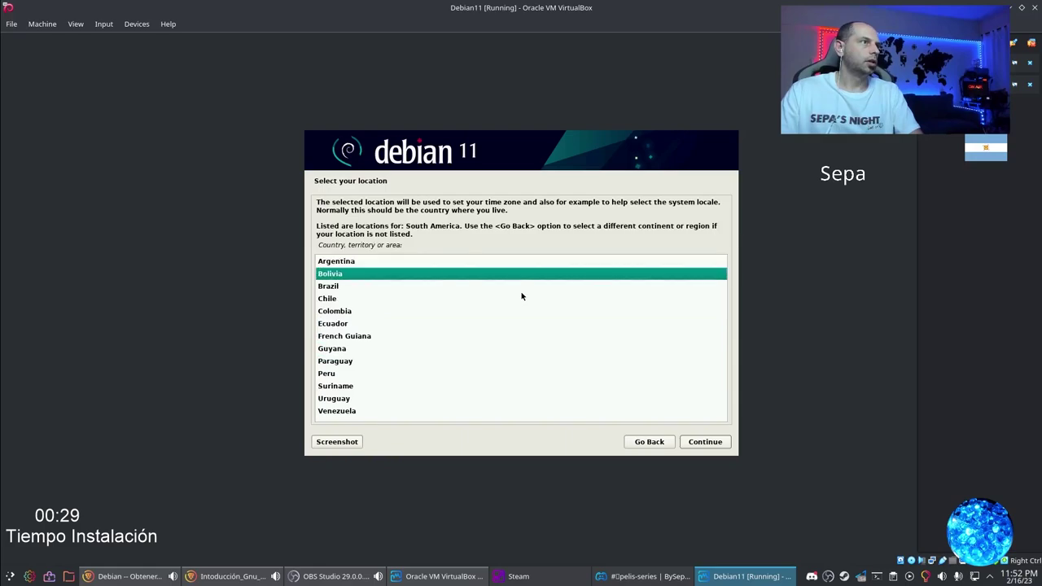
key(Up)
key(Return)
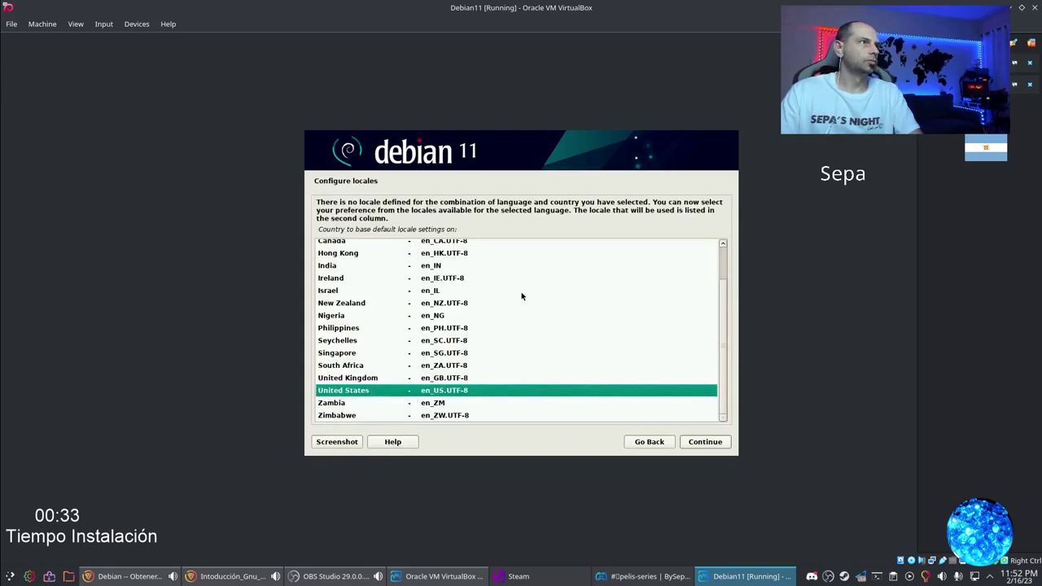
Accept the en_US.UTF-8 locale and choose the Spanish keyboard layout.
key(Return)
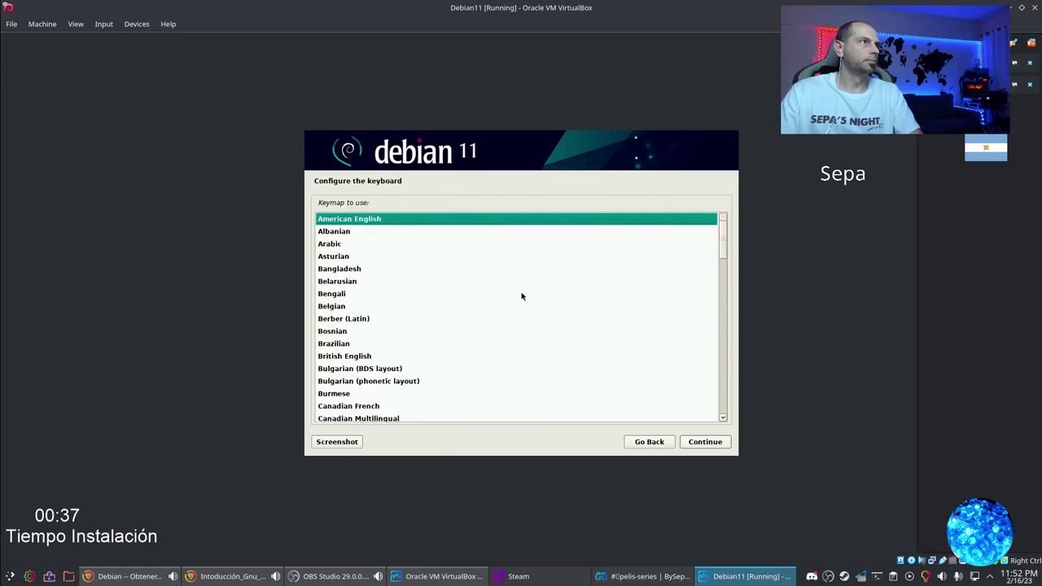
text(s)
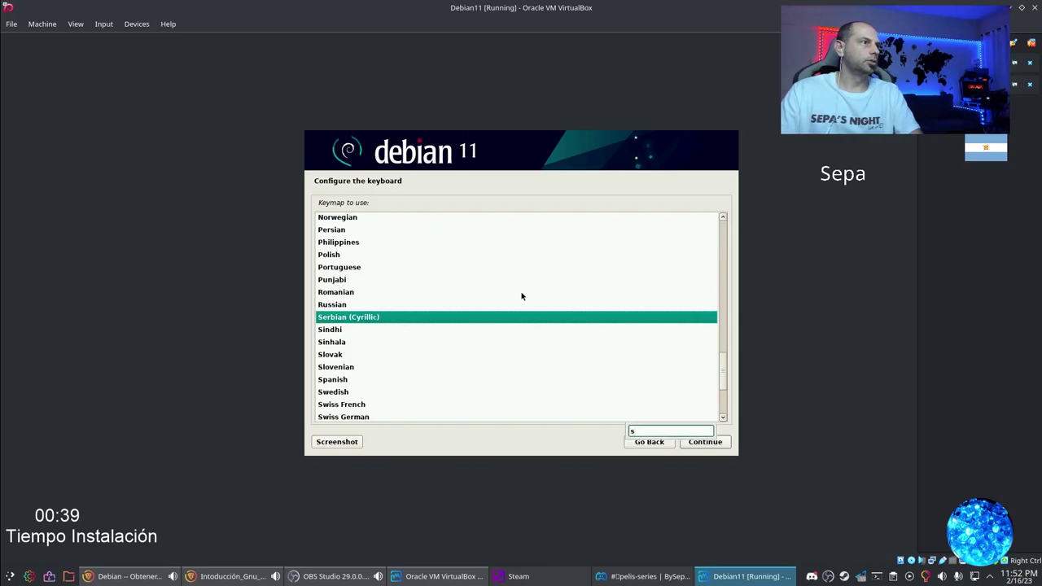
key(Down)
key(Down)
key(Down)
key(Down)
key(Down)
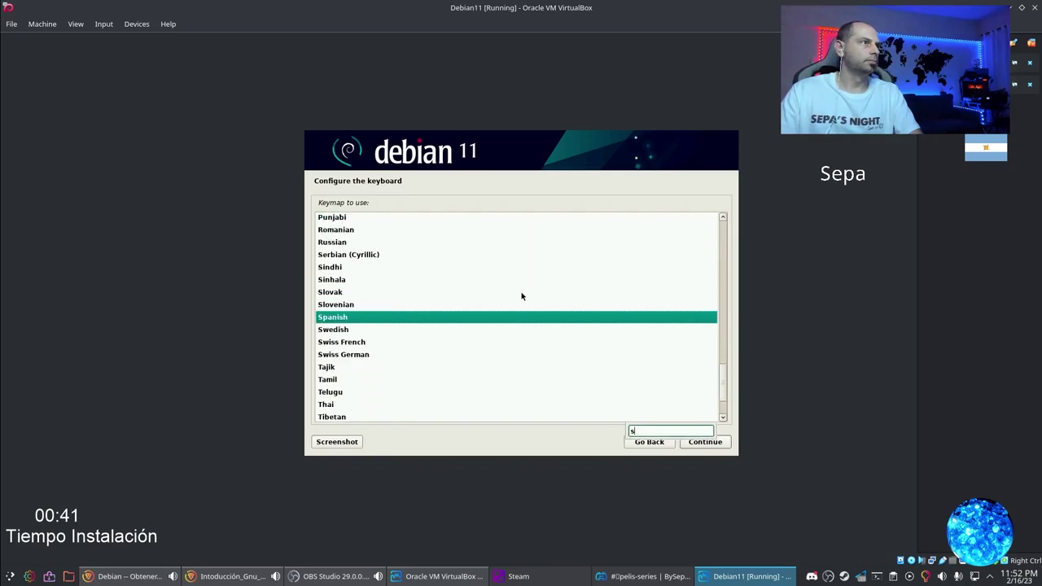
key(Return)
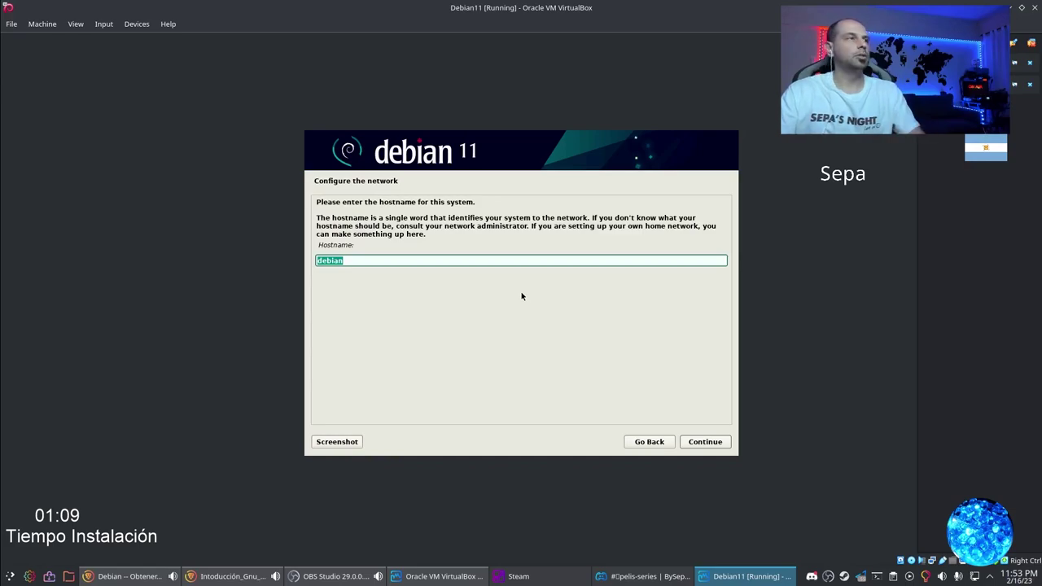
Set the hostname to debian11 and the domain to elglogdesepa.com.
text(debian11)
key(Return)
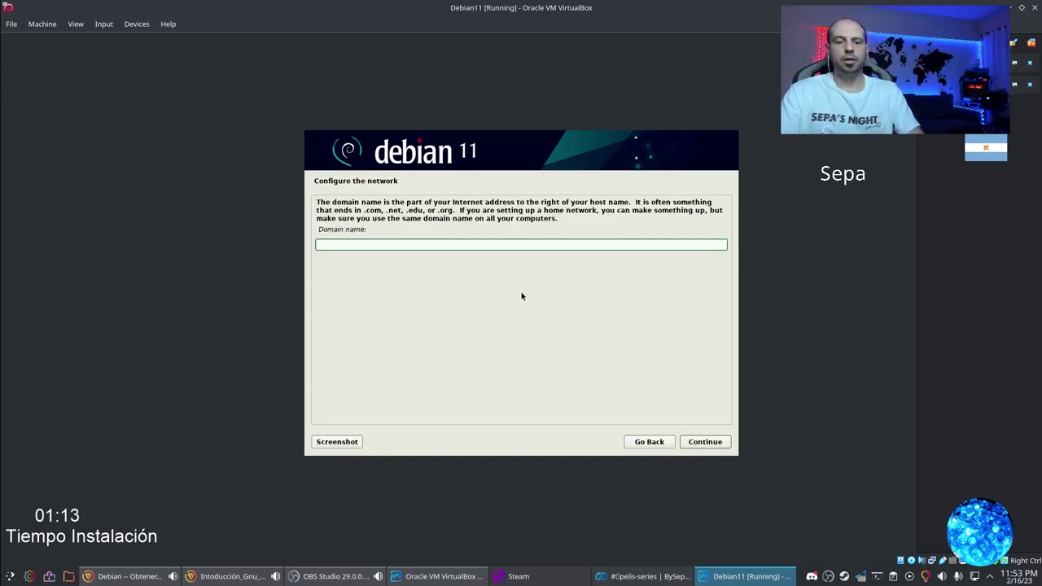
text(elg)
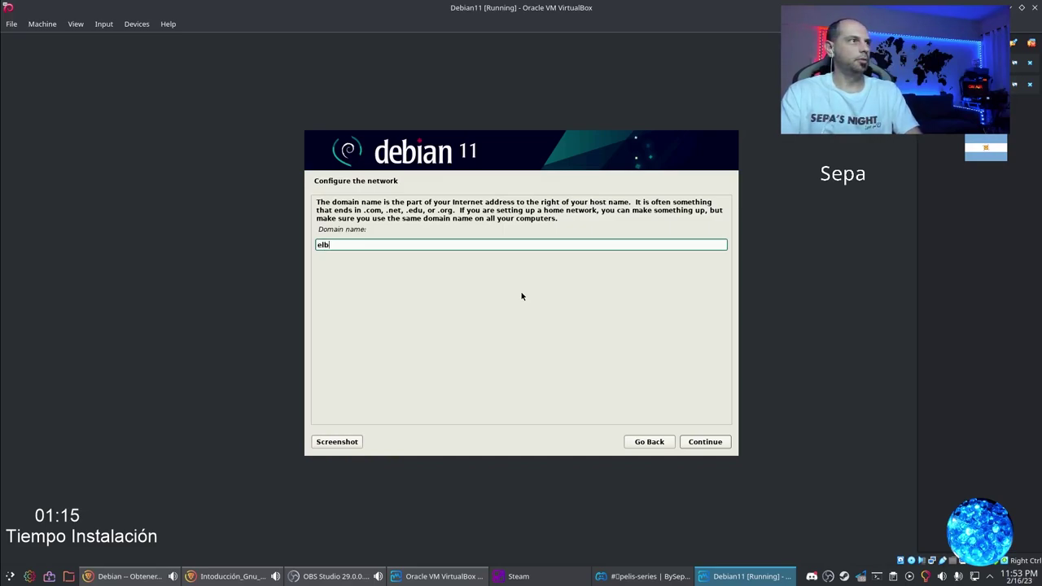
text(logdesepa.com)
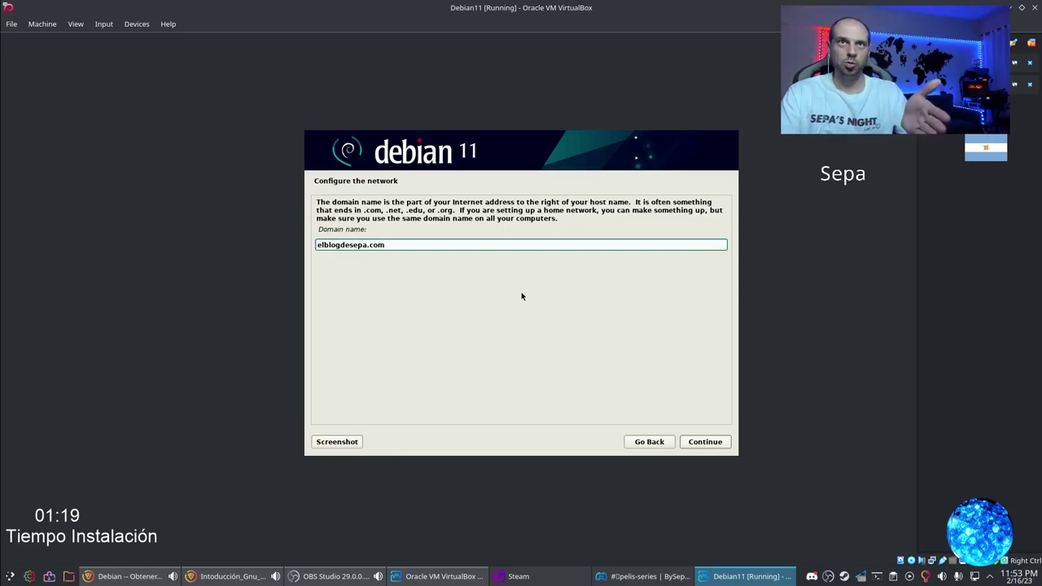
key(Return)
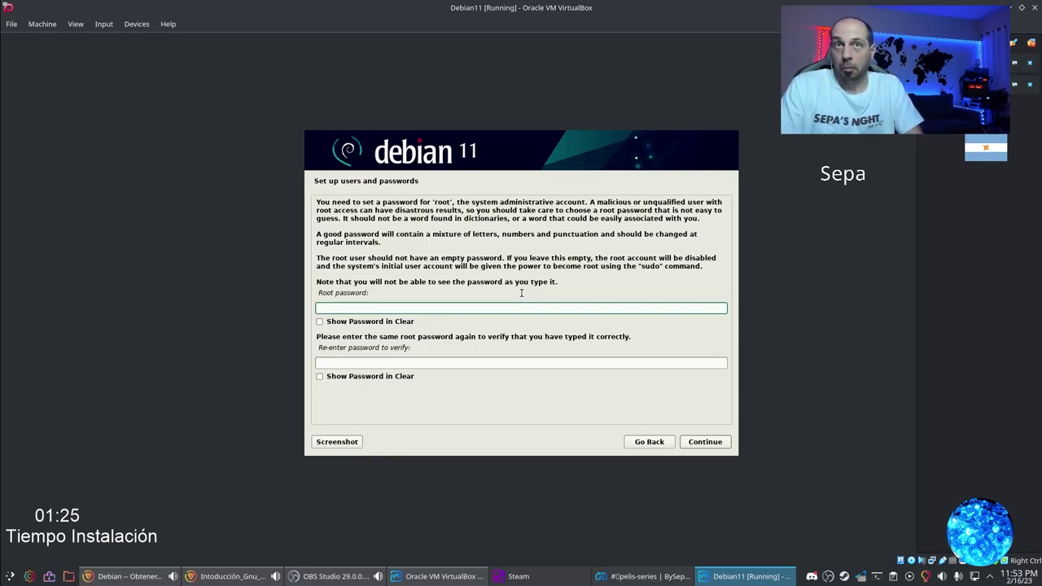
Set the root password, entering it twice.
key(Tab)
key(Tab)
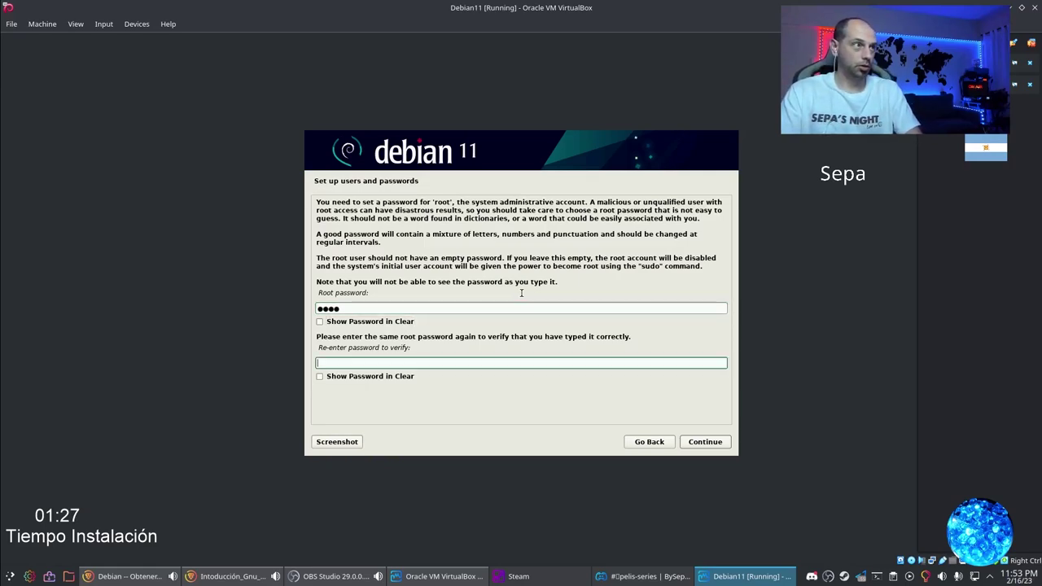
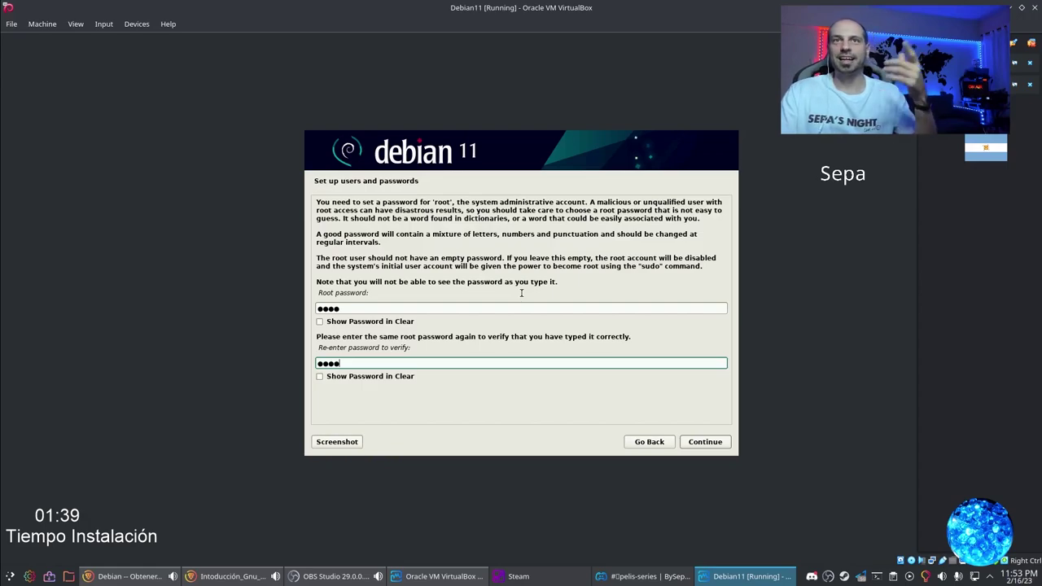
key(Return)
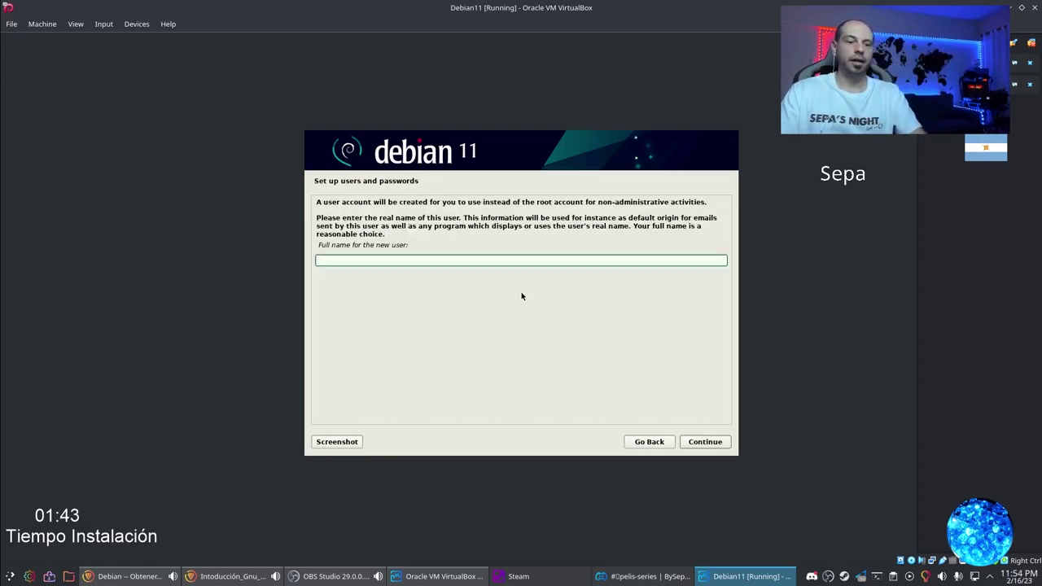
Create the user account with a full name, the suggested username, and a password entered twice.
key(Return)
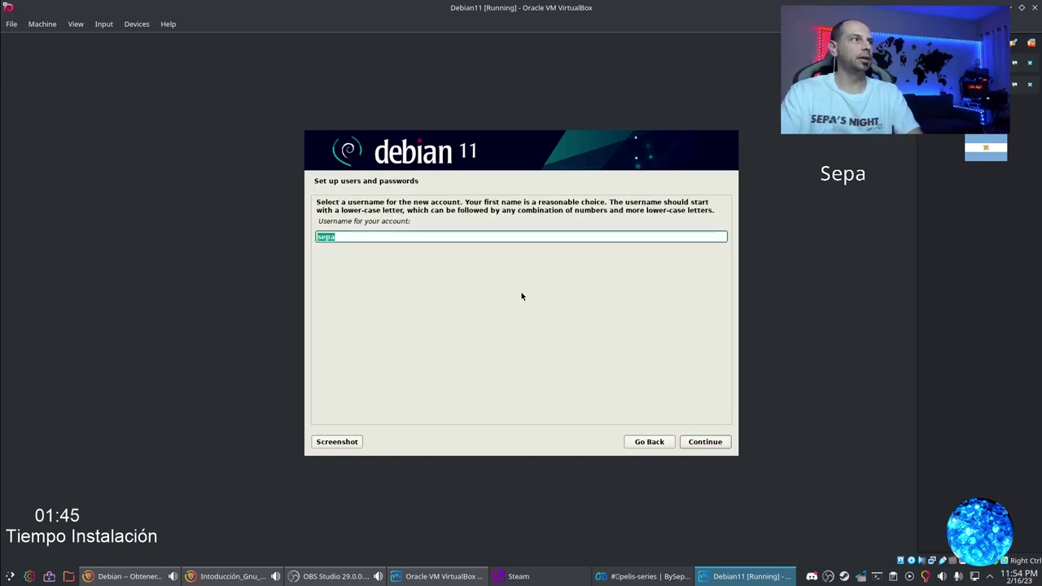
key(Return)
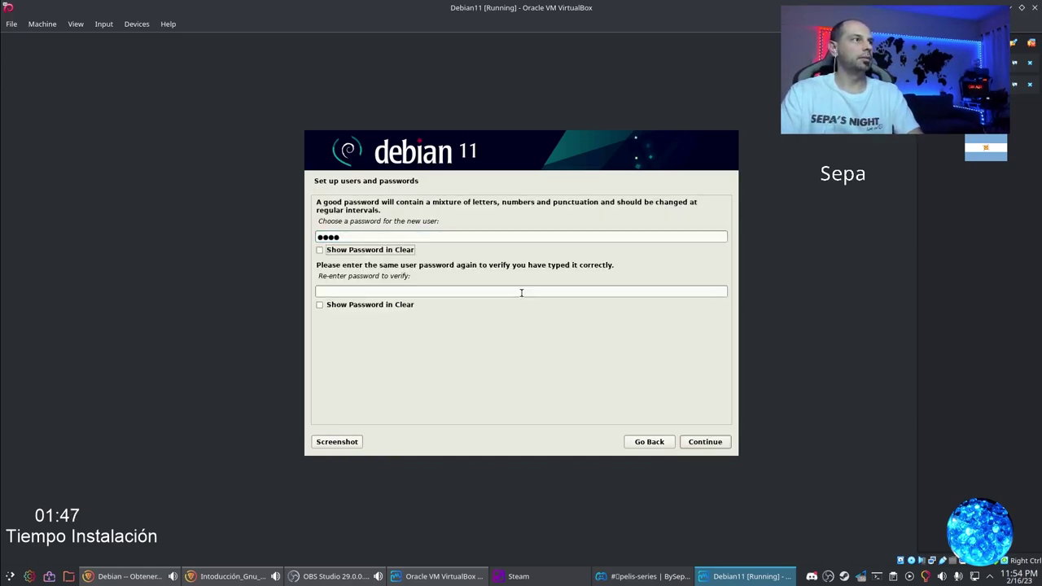
key(Tab)
key(Return)
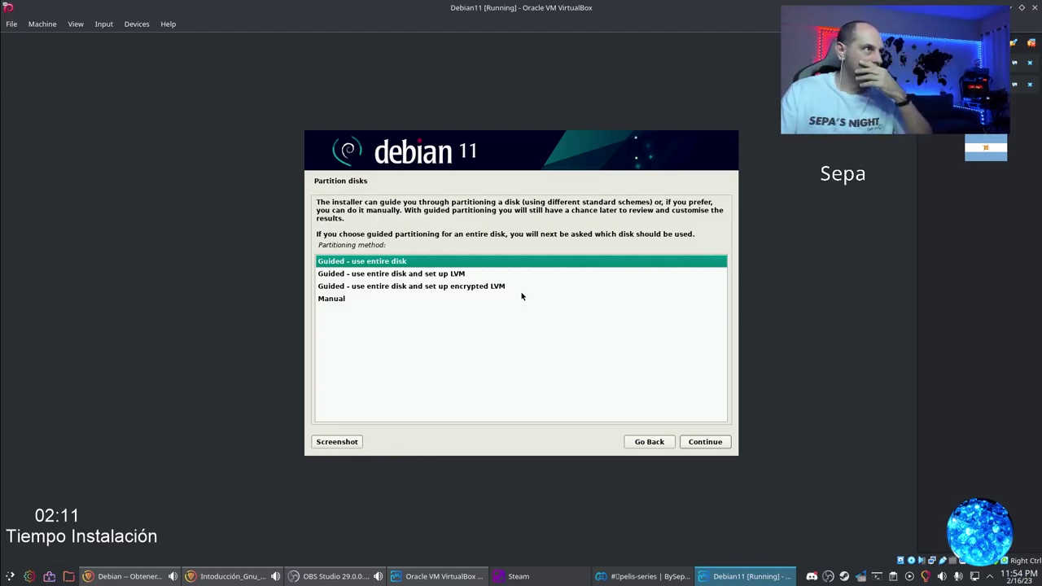
Guided-partition the whole VBOX HARDDISK with all files in one partition, and write the changes.
key(Return)
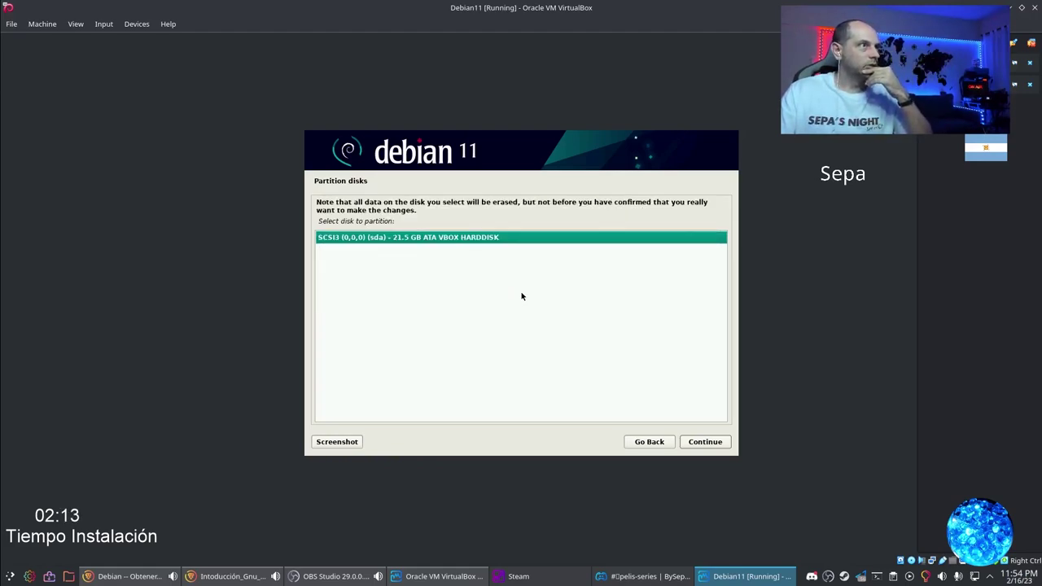
key(Return)
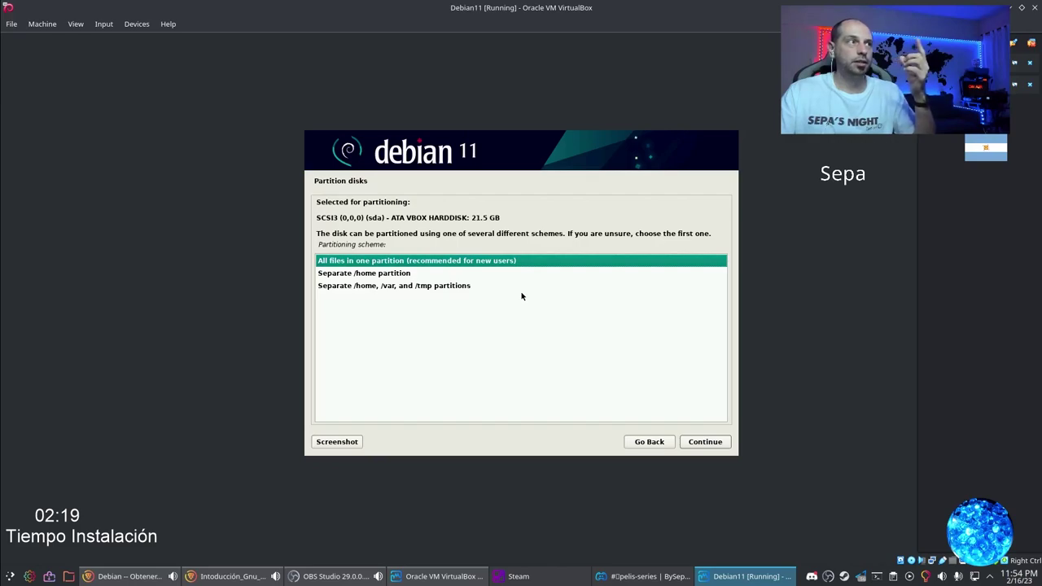
key(Down)
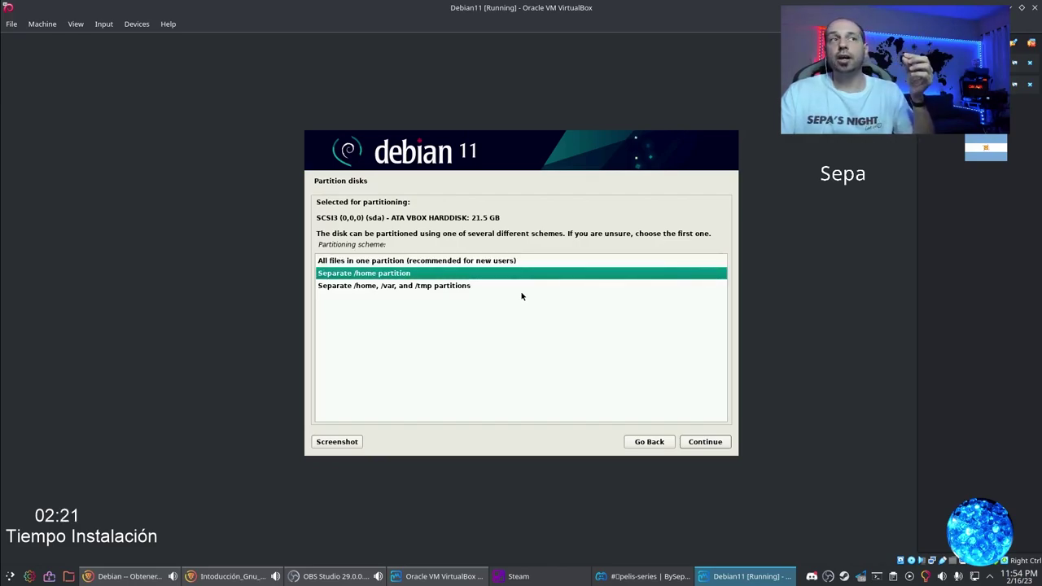
key(Down)
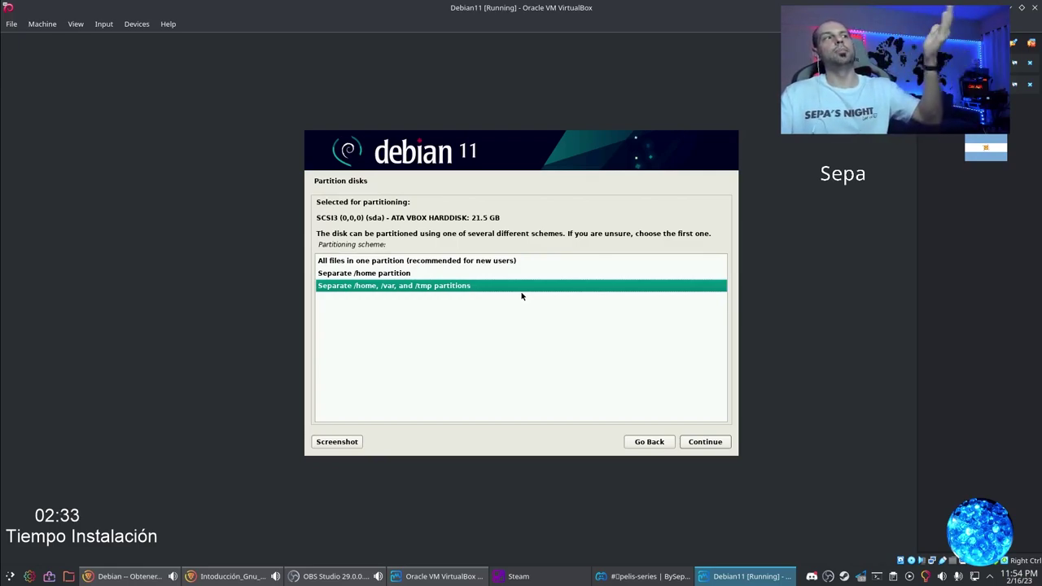
key(Up)
key(Up)
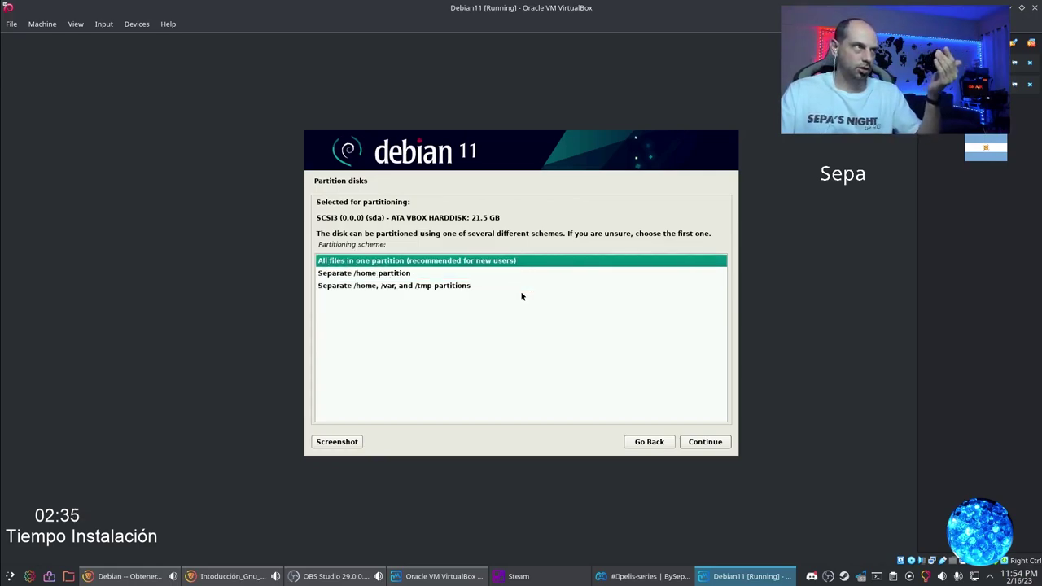
key(Return)
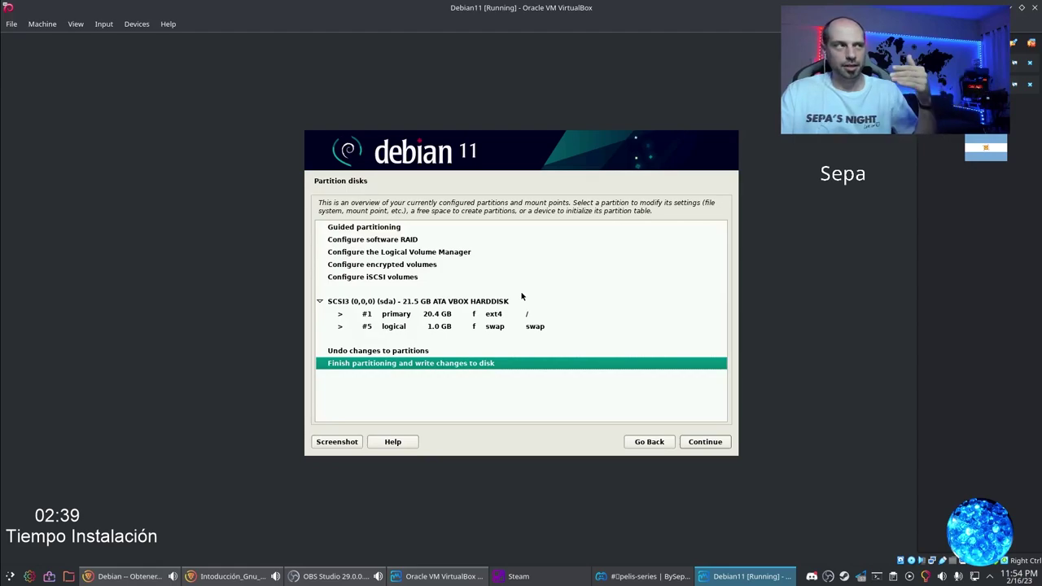
key(Return)
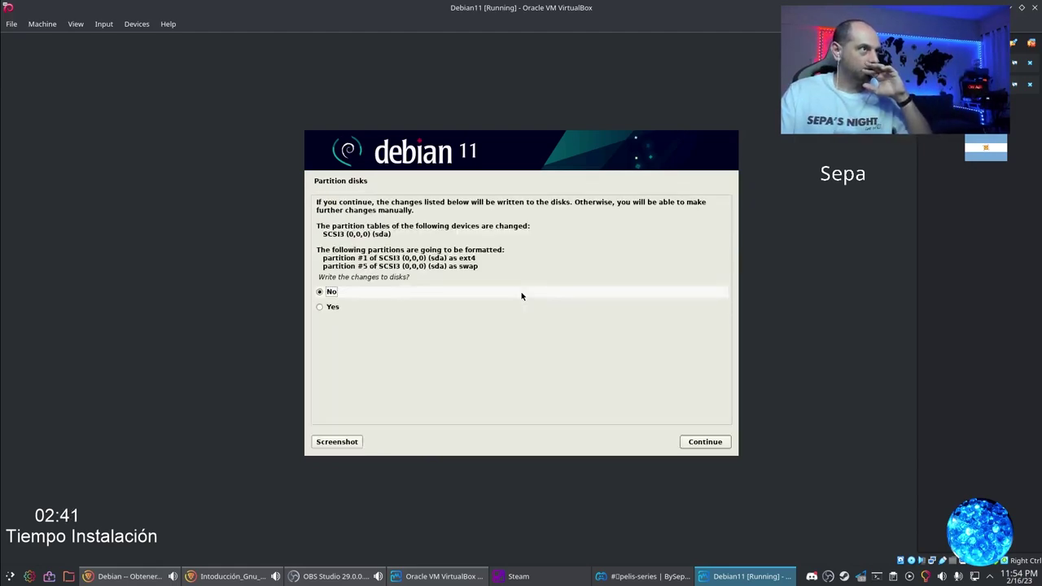
key(Down)
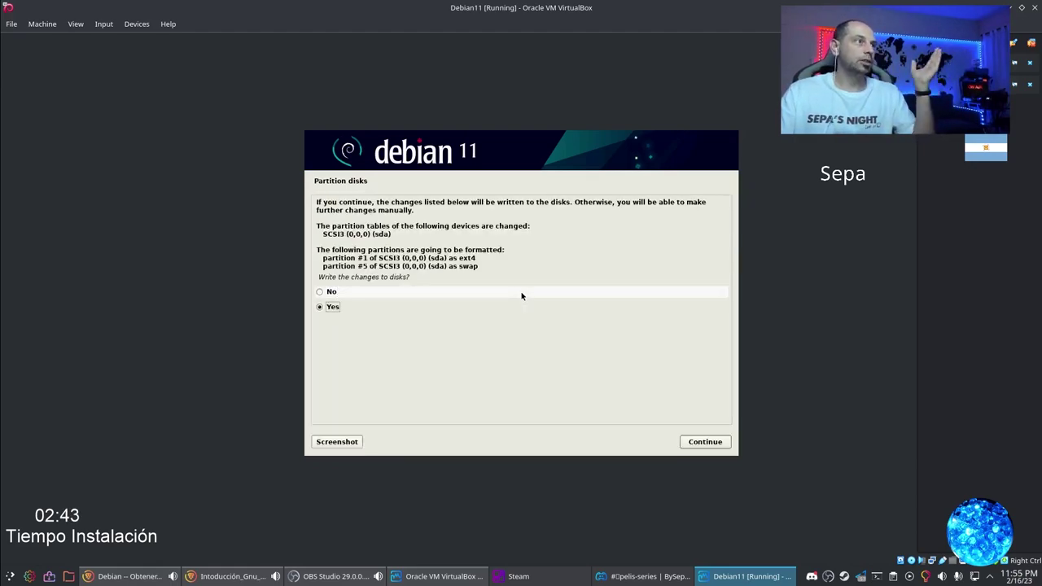
key(Return)
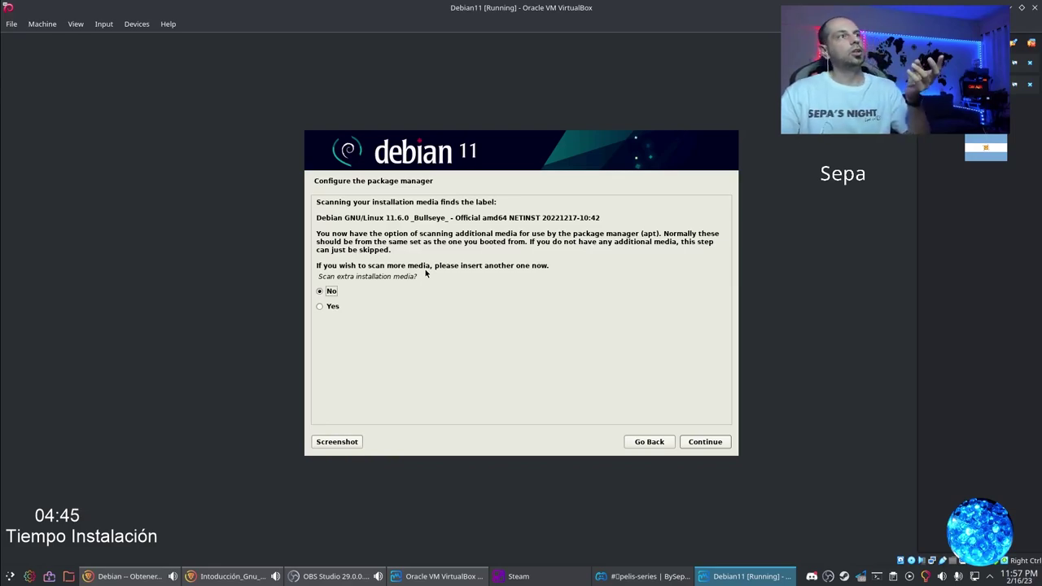
Skip extra media, use the Brazil deb.debian.org mirror, and leave the HTTP proxy blank.
key(Return)
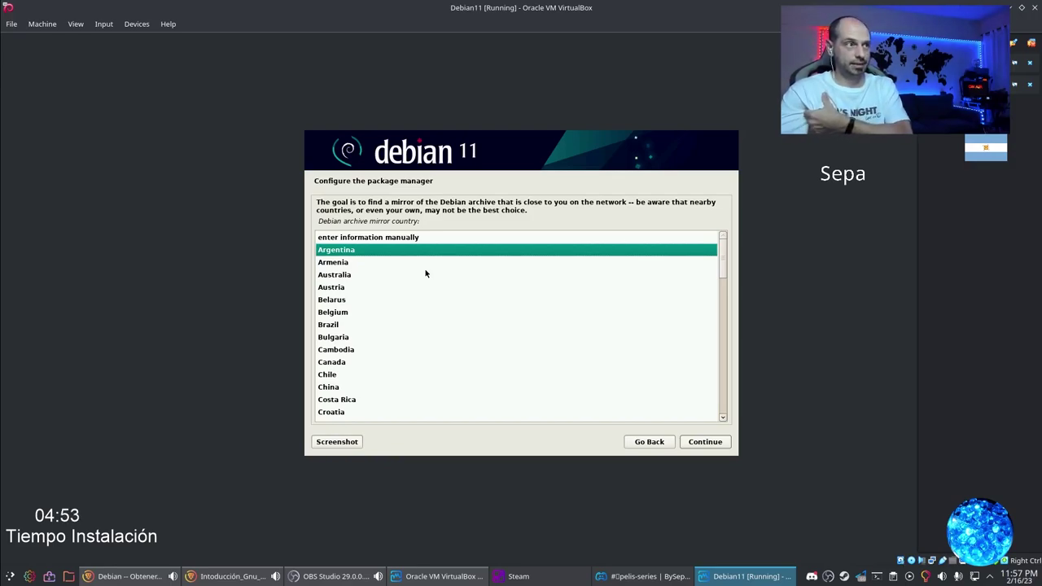
key(Page_Down)
key(Page_Down)
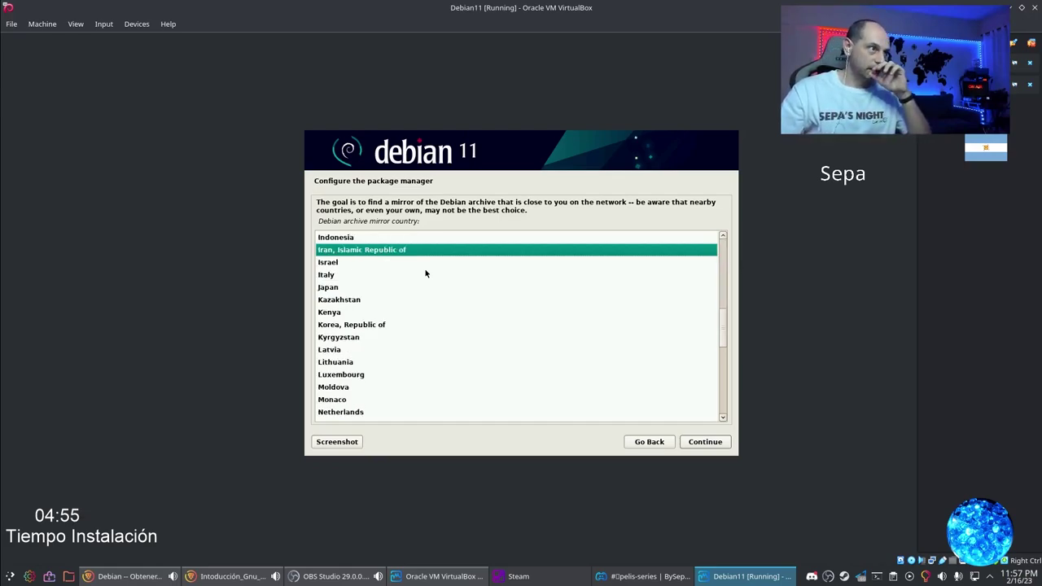
key(Page_Up)
key(Page_Up)
key(Down)
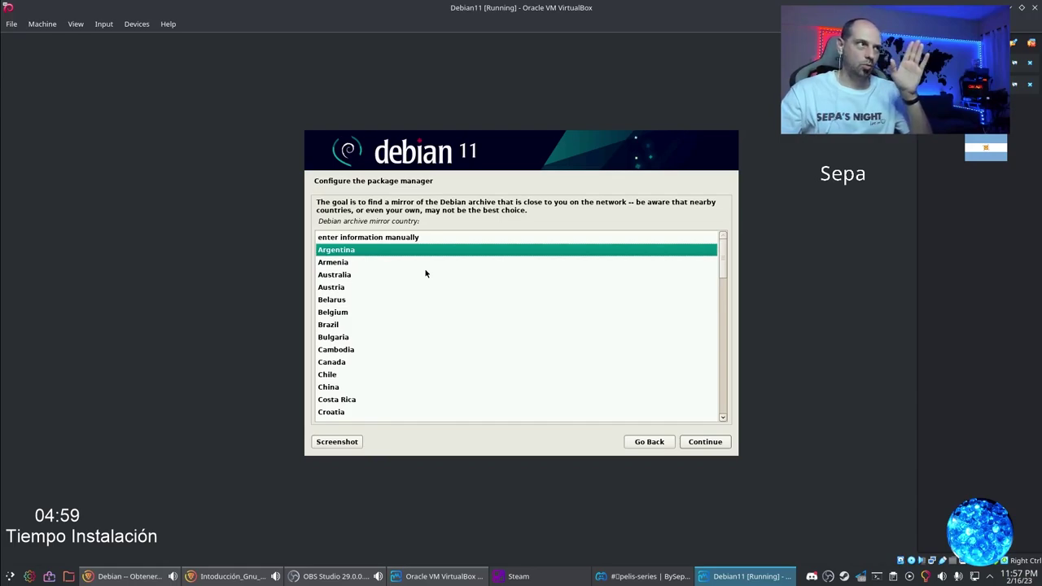
key(Down)
key(Down)
key(Down)
key(Down)
key(Down)
key(Down)
key(Return)
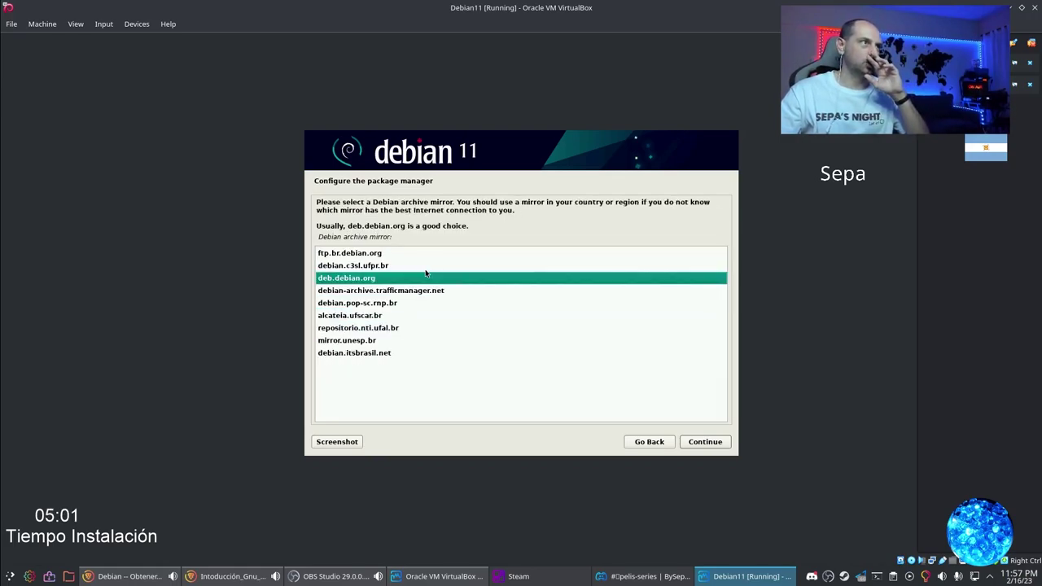
key(Return)
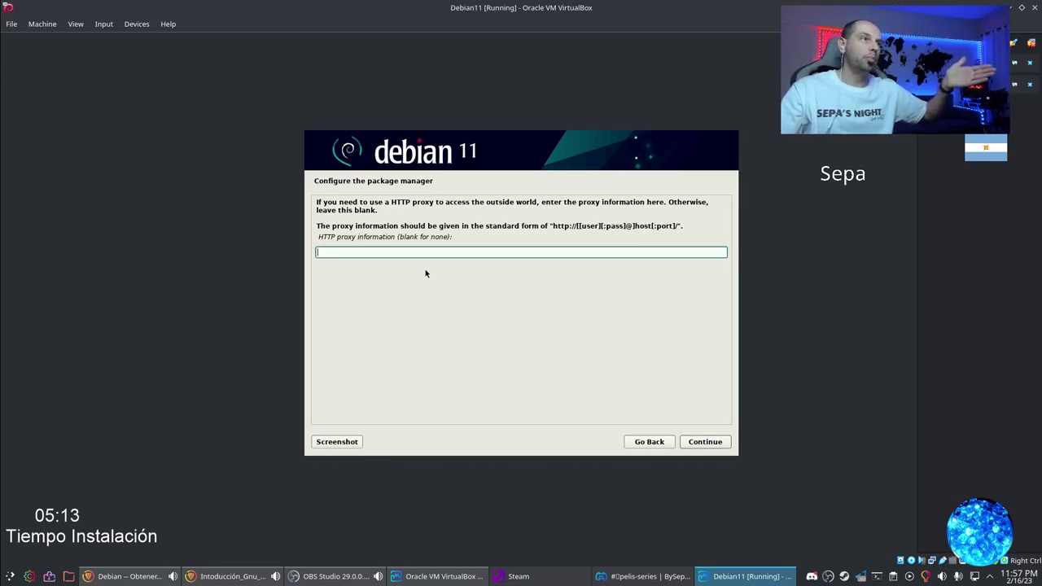
key(Return)
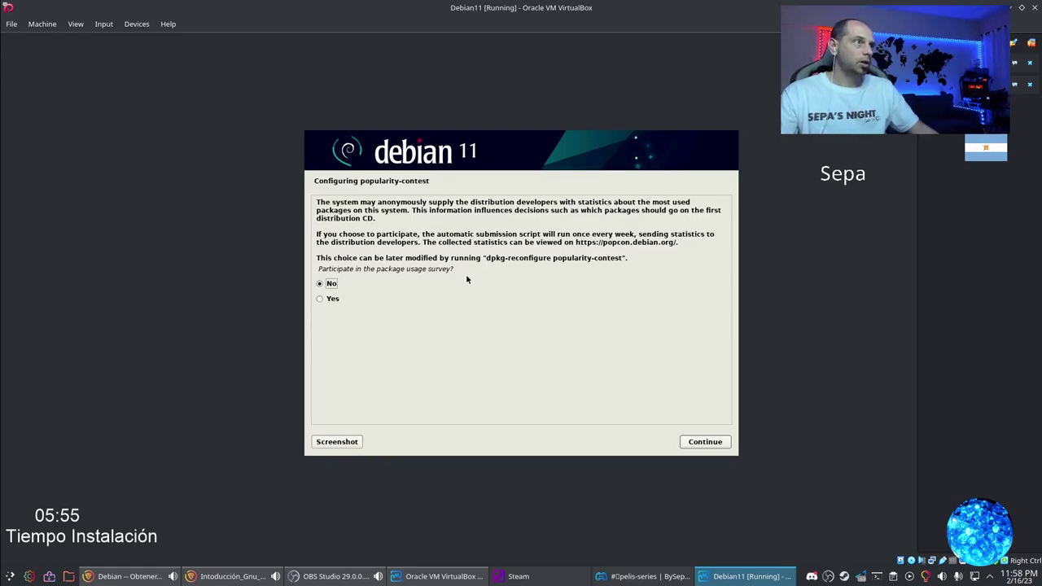
Answer No to the popularity-contest package usage survey.
key(Return)
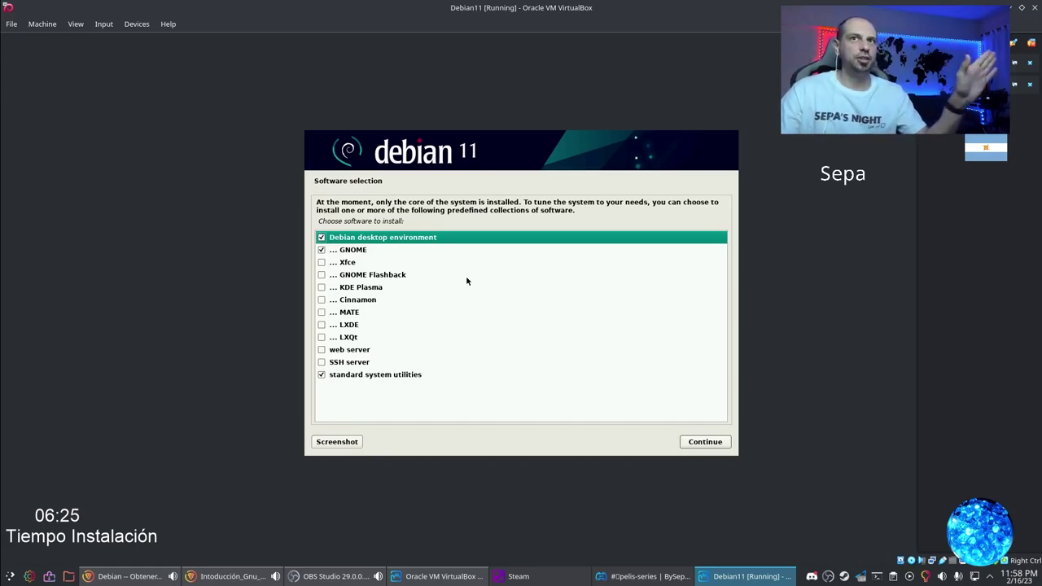
Tick Xfce and SSH server in the software selection list.
key(Down)
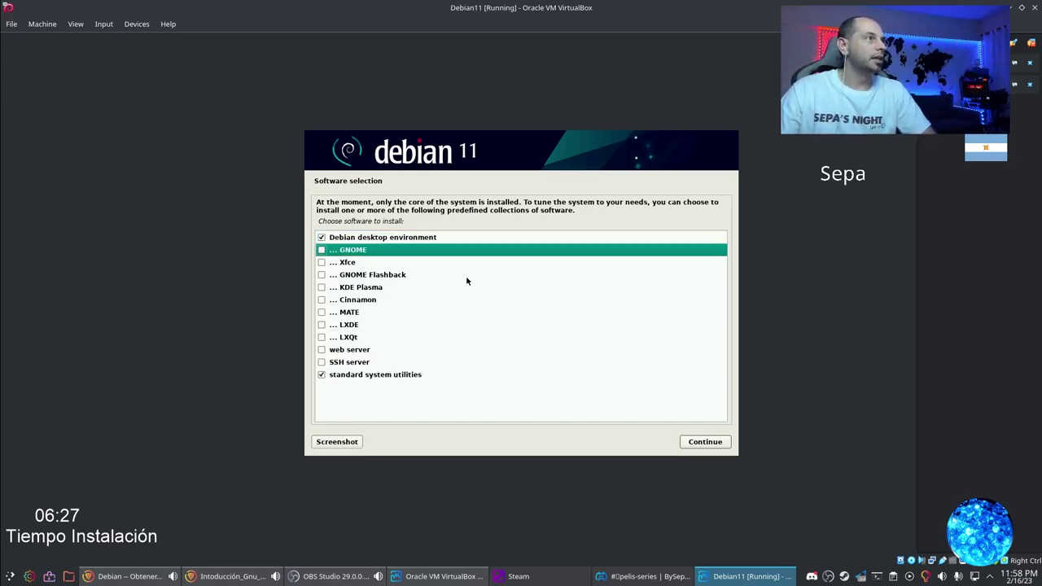
key(Down)
key(space)
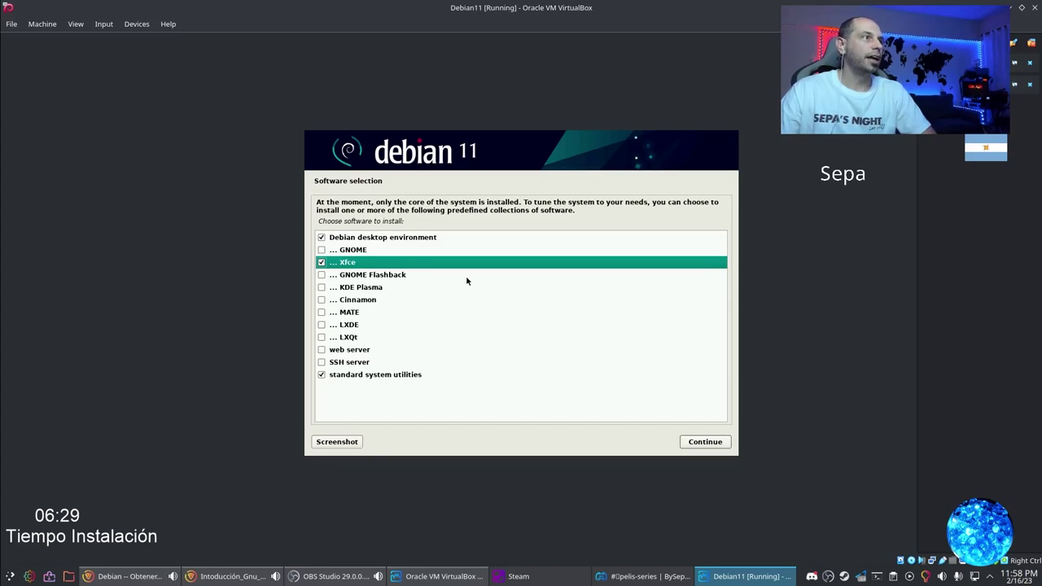
key(Down)
key(Down)
key(Down)
key(Down)
key(Down)
key(Down)
key(Down)
key(Down)
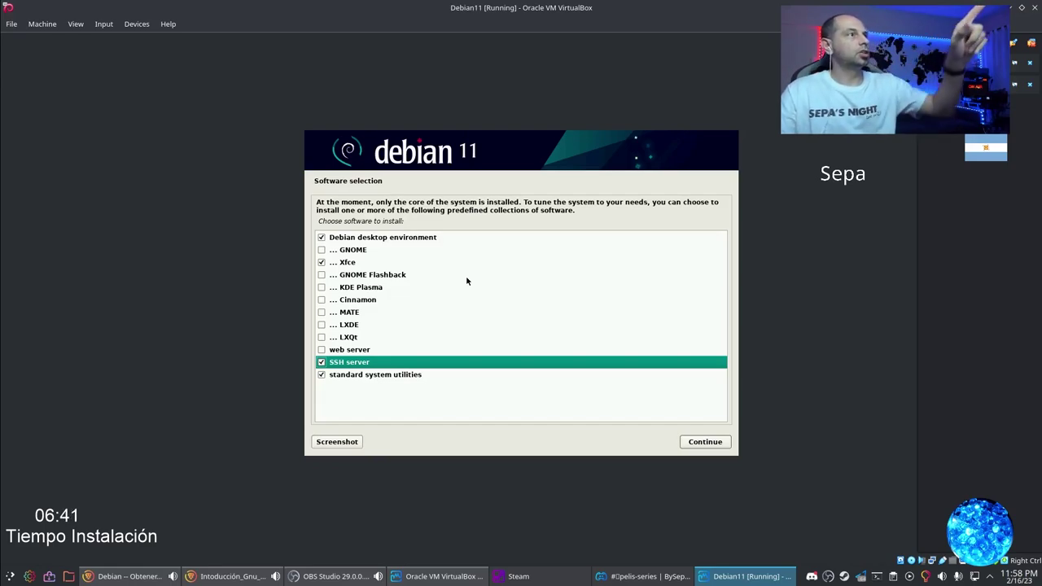
key(Up)
key(Up)
key(Up)
key(Up)
key(Up)
key(Up)
key(Up)
key(Up)
key(Up)
key(Up)
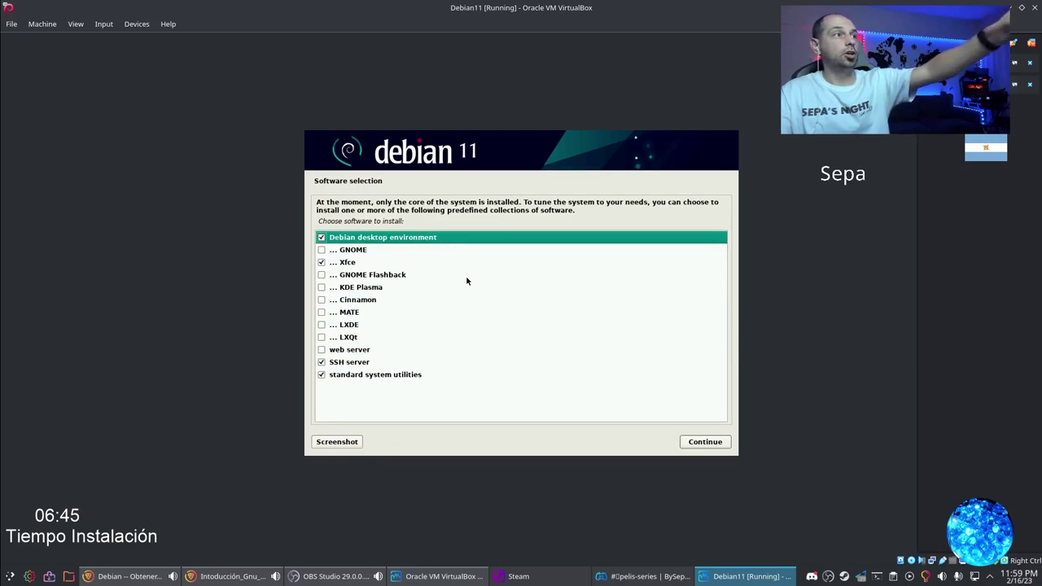
key(Down)
key(Down)
key(Down)
key(Down)
key(Down)
key(Down)
key(Down)
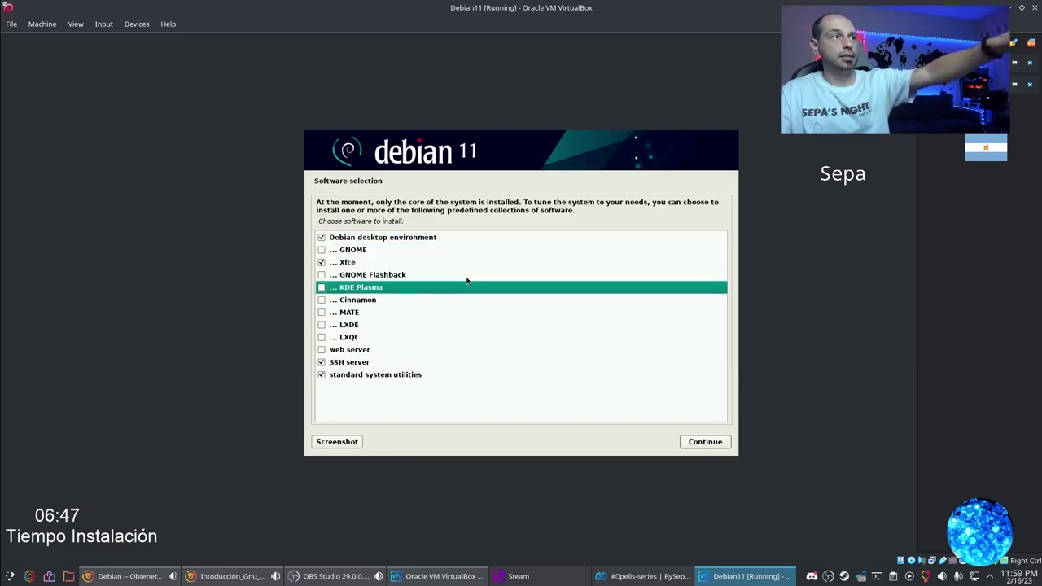
key(Up)
key(Up)
key(Up)
key(Up)
key(Up)
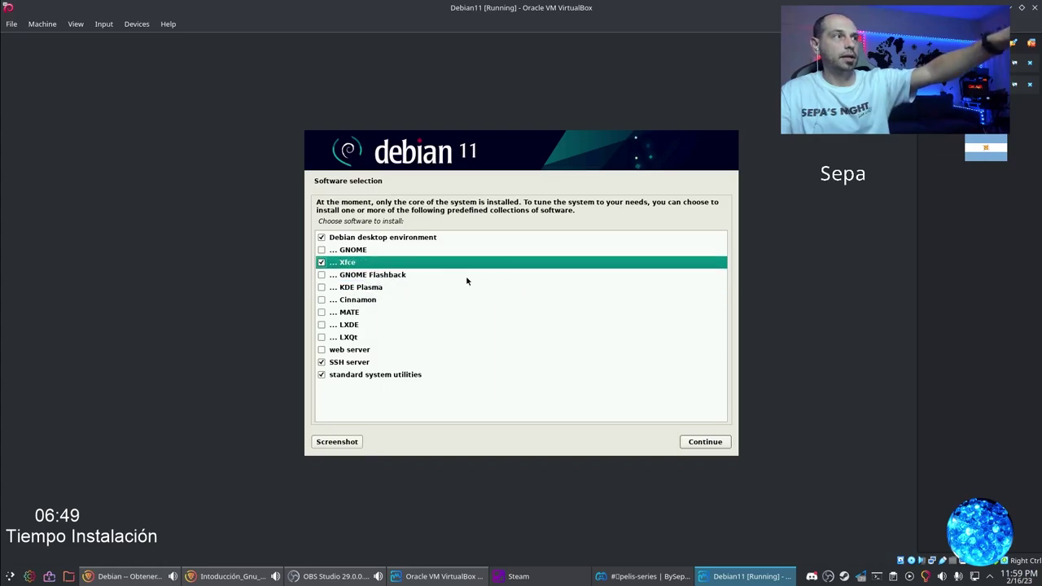
key(Down)
key(Down)
key(Down)
key(Down)
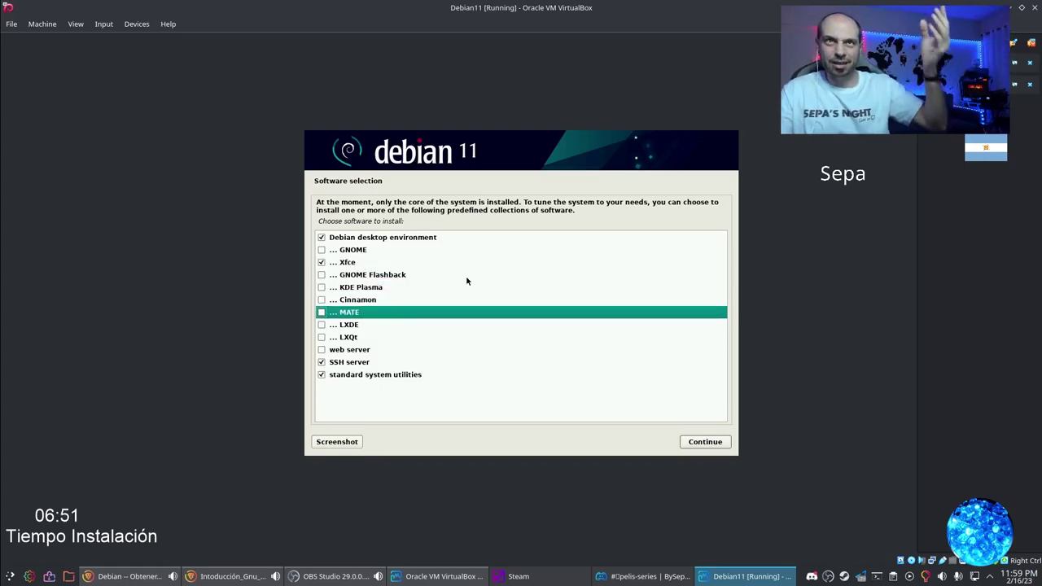
key(Down)
key(Down)
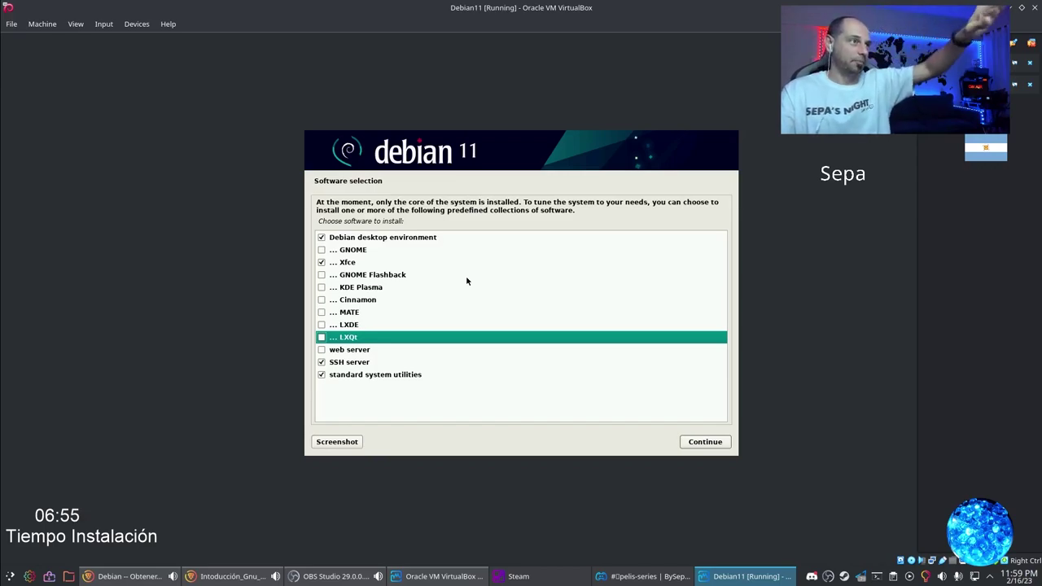
key(Down)
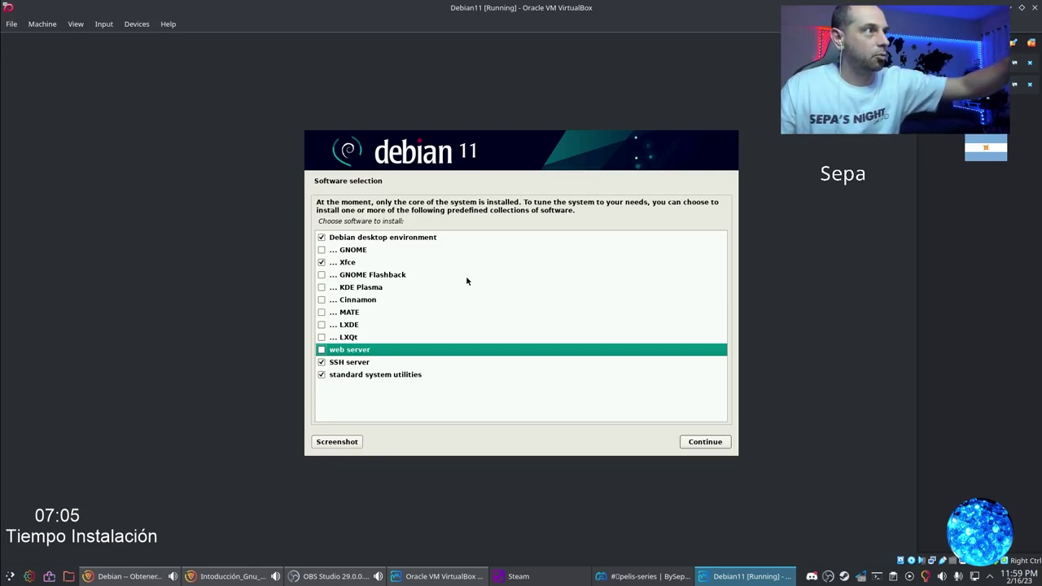
key(space)
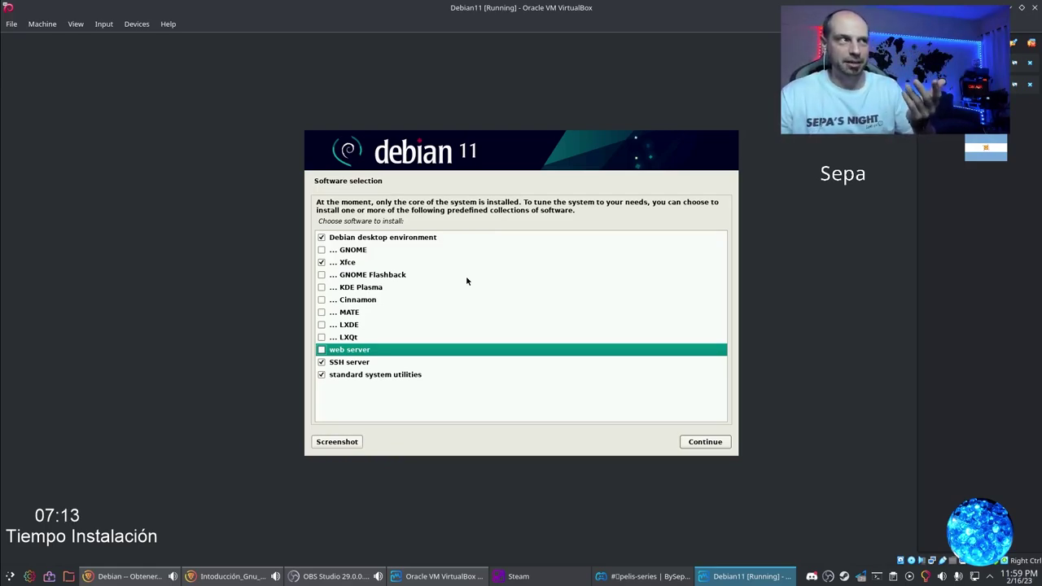
Keep standard system utilities ticked and start installing the selected software.
key(Down)
key(Down)
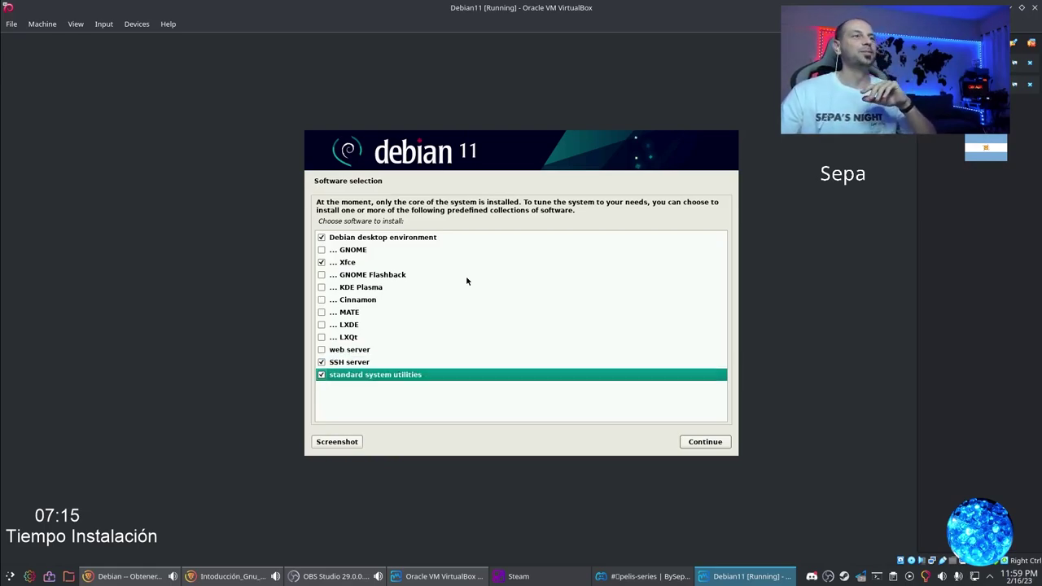
key(space)
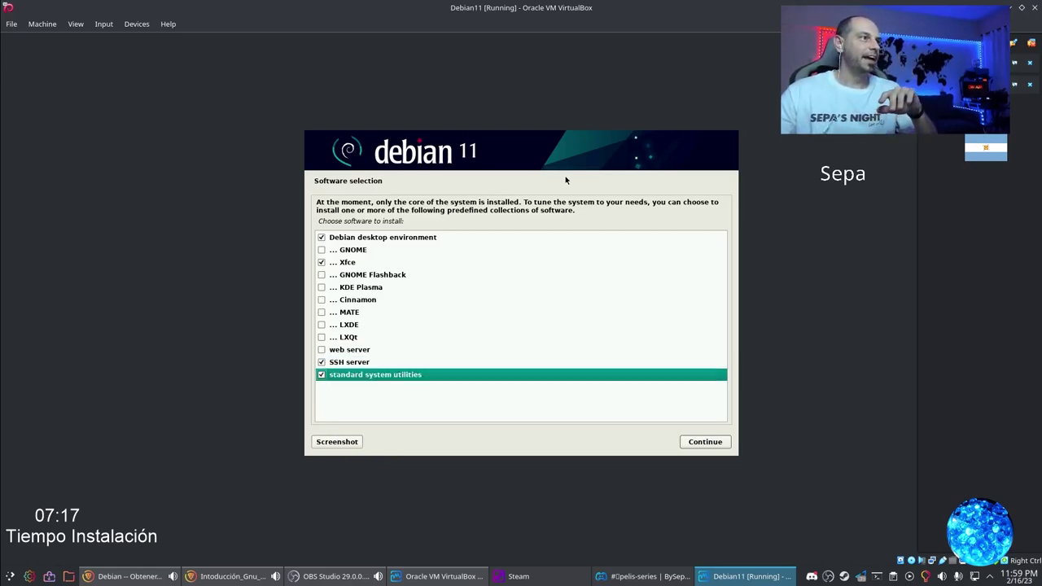
click(688, 444)
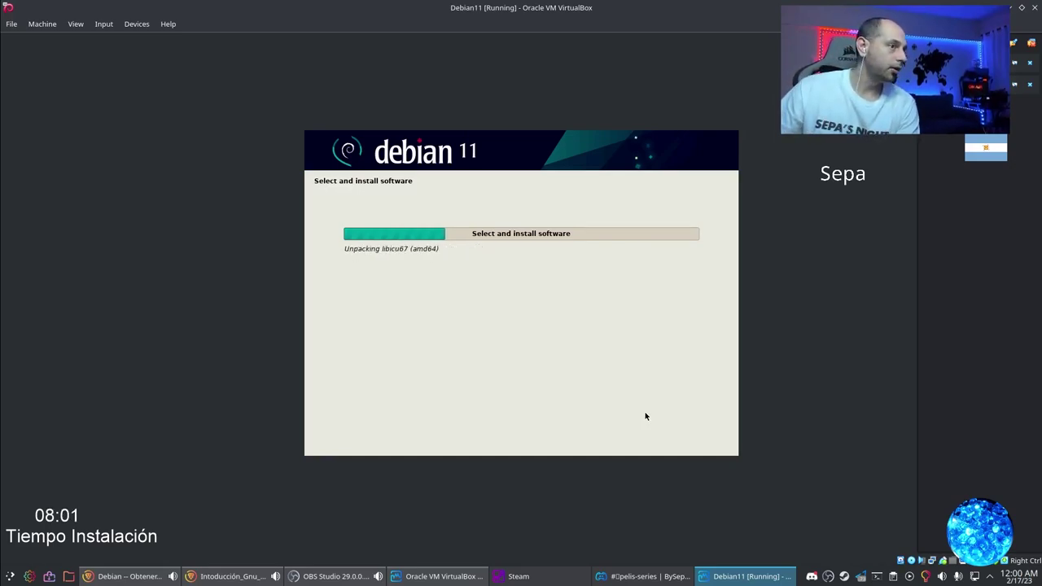
Open Dolphin on Downloads, return to the VM, then bring Dolphin back in front.
key(super+e)
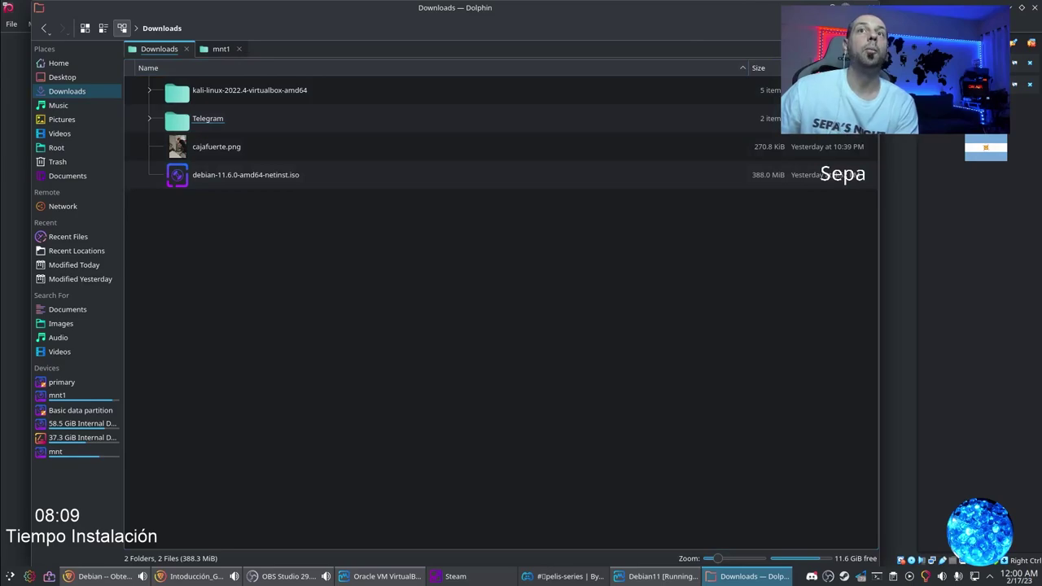
key(alt+Tab)
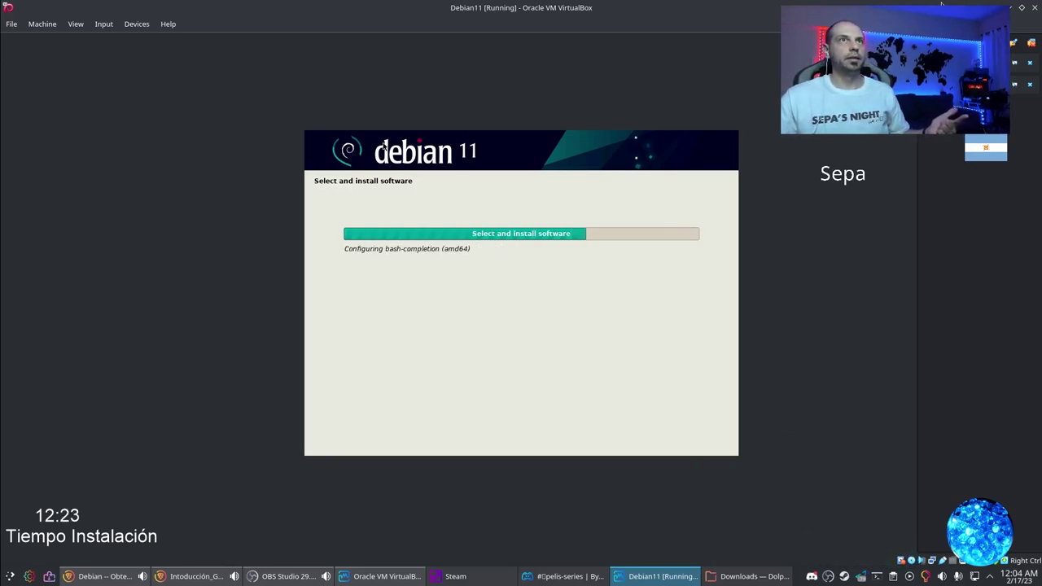
click(734, 578)
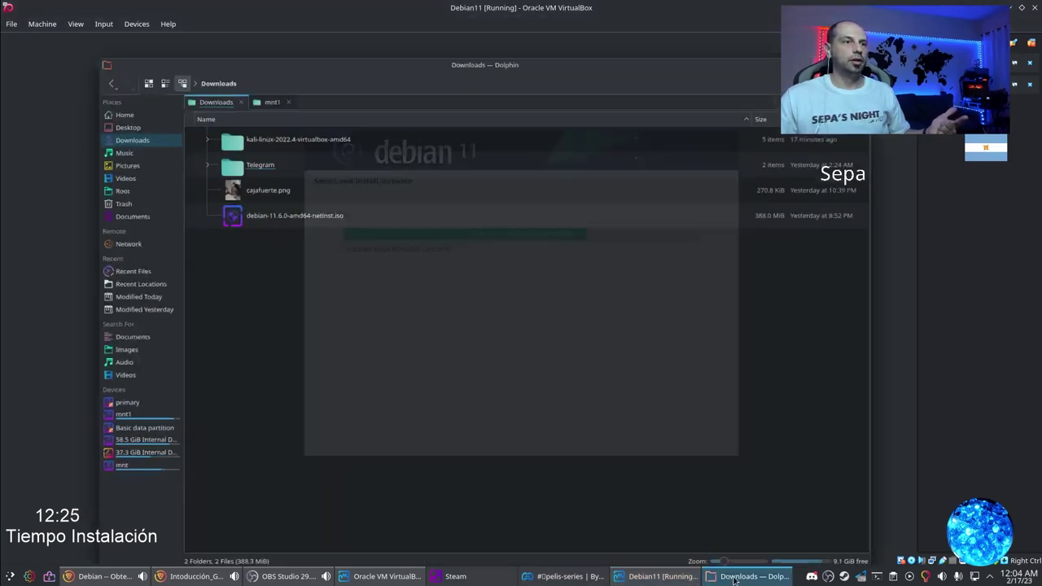
key(F12)
key(F12)
key(F12)
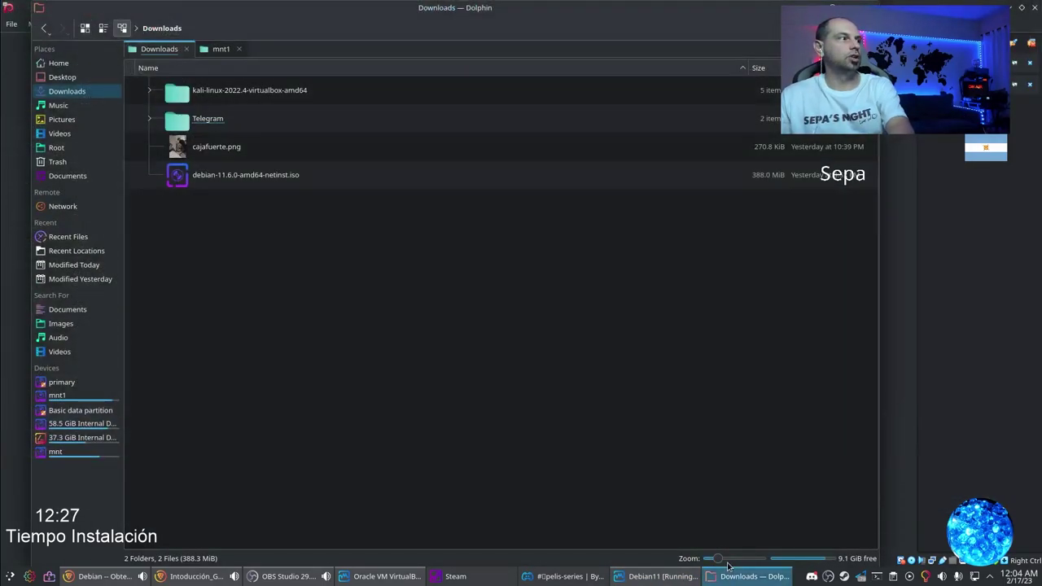
In Yakuake, exit the root shell, close Shell No. 2 and start a fresh tab.
key(ctrl+d)
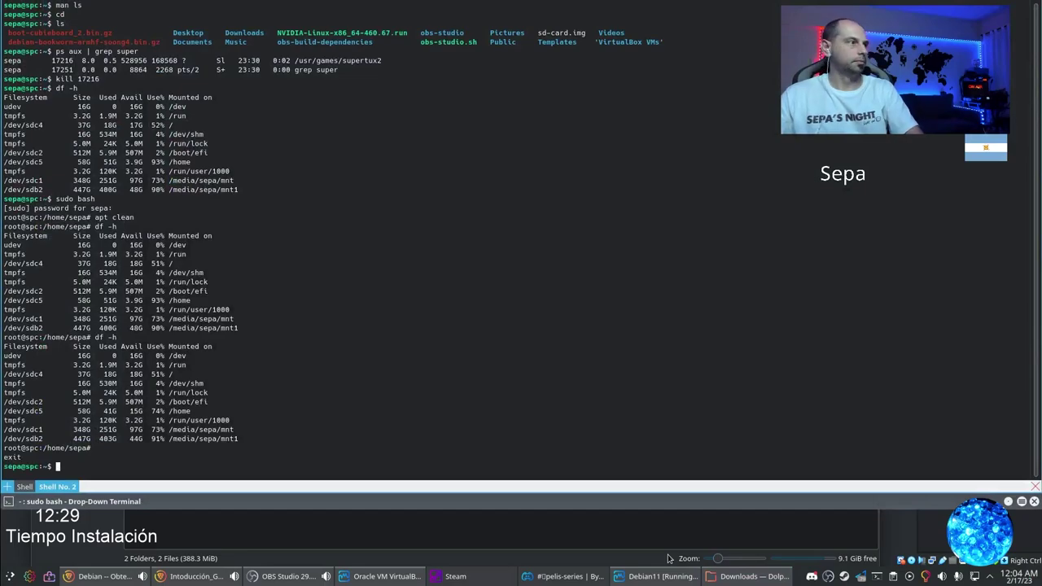
key(ctrl+d)
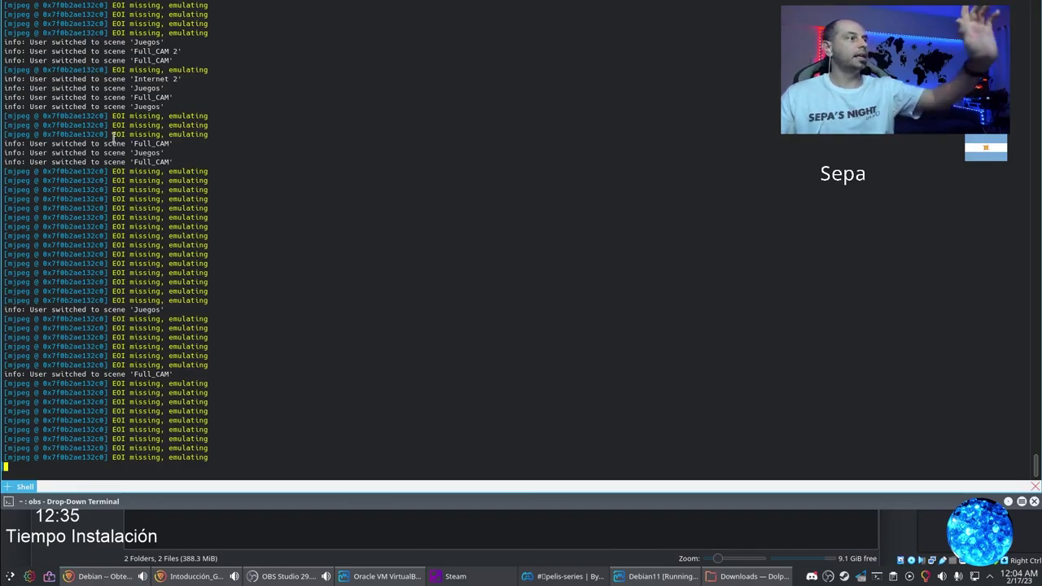
click(7, 488)
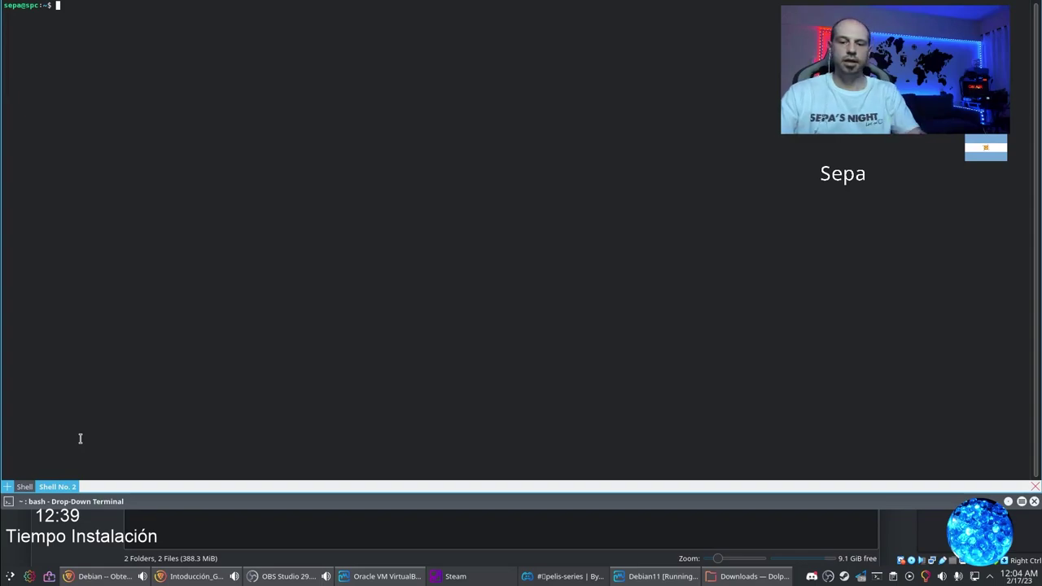
key(F12)
key(F12)
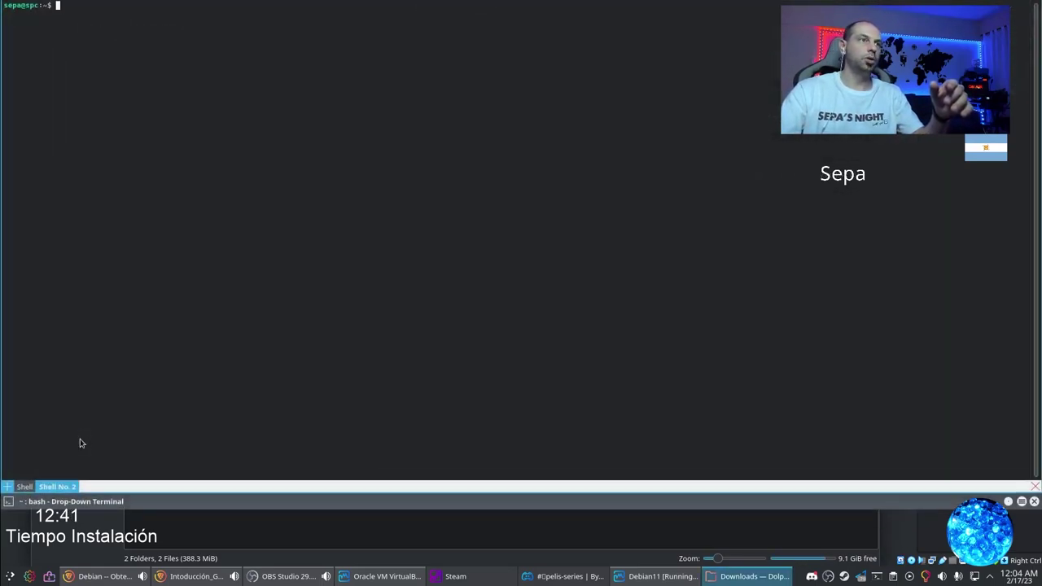
key(F12)
key(F12)
key(F12)
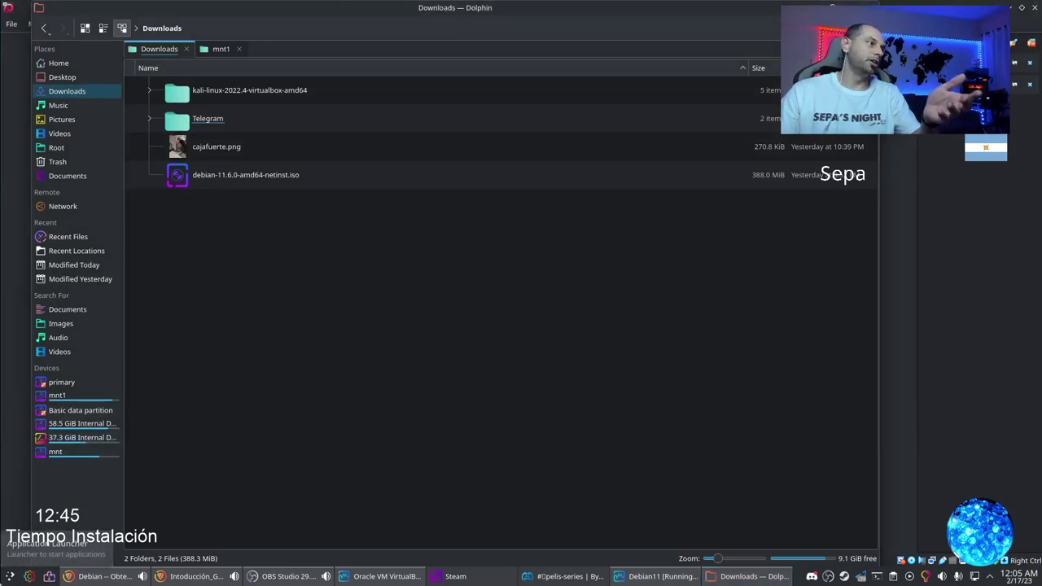
Launch Konsole from the launcher search 'kon', move it, close it, and reopen the launcher.
click(9, 575)
text(ter)
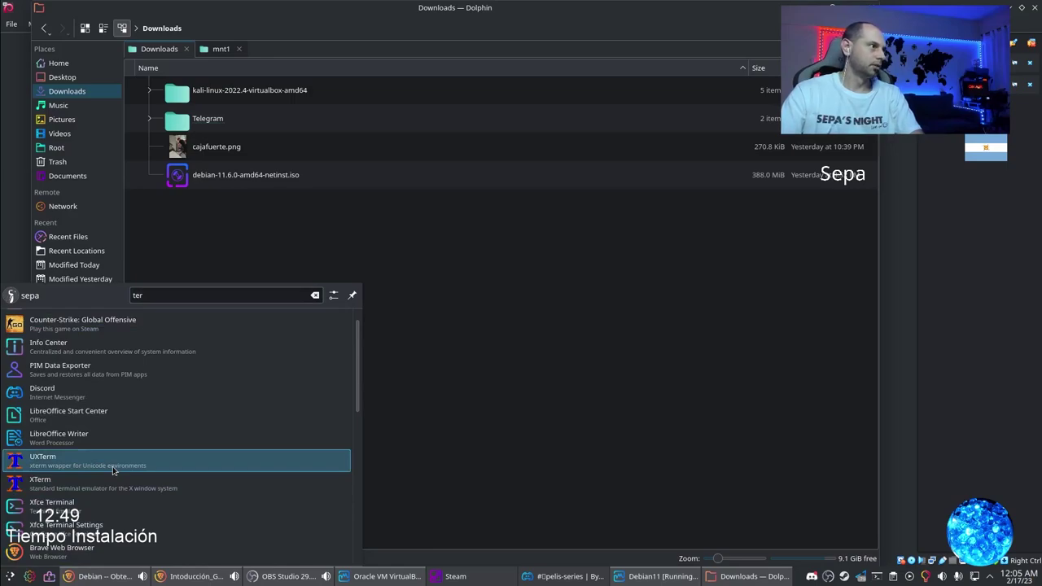
key(BackSpace)
key(BackSpace)
key(BackSpace)
text(kon)
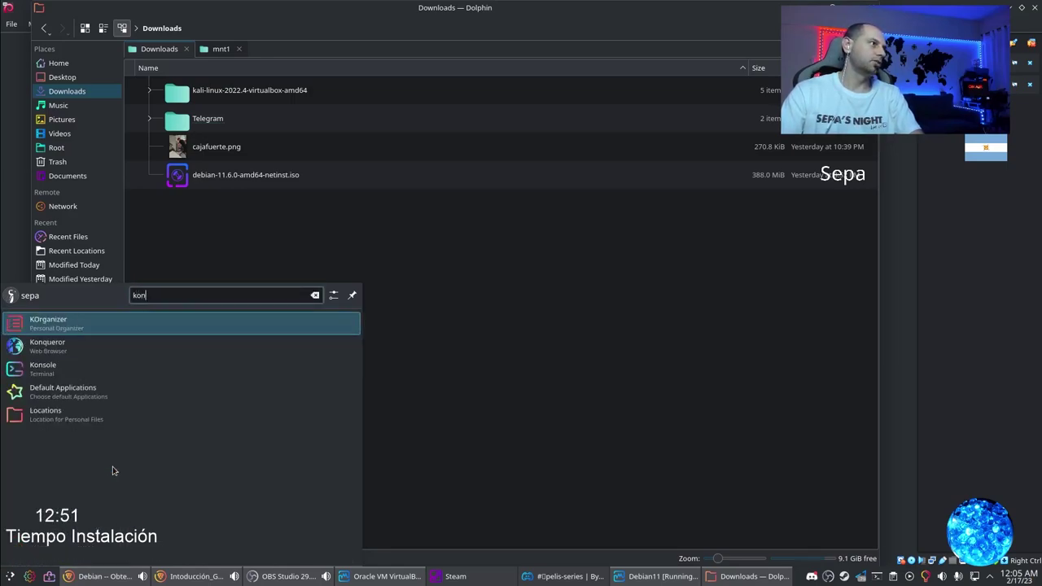
key(Down)
key(Return)
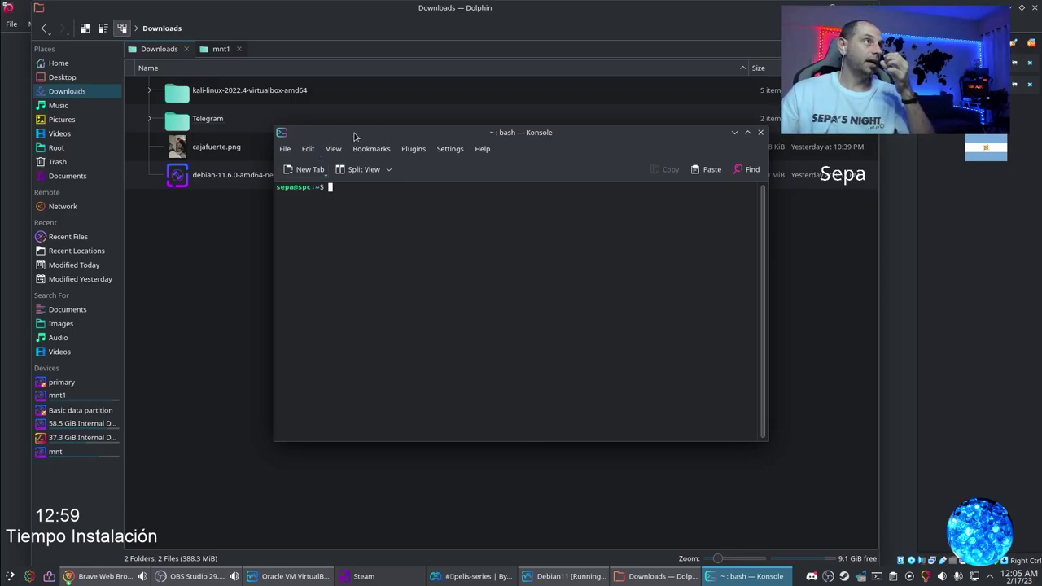
drag(356, 137, 273, 151)
click(676, 147)
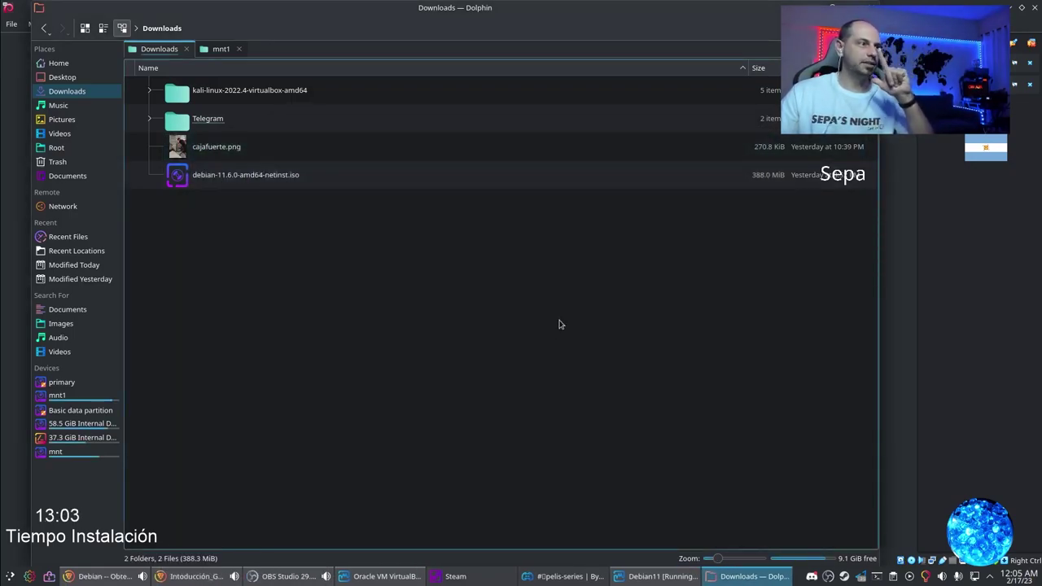
click(10, 576)
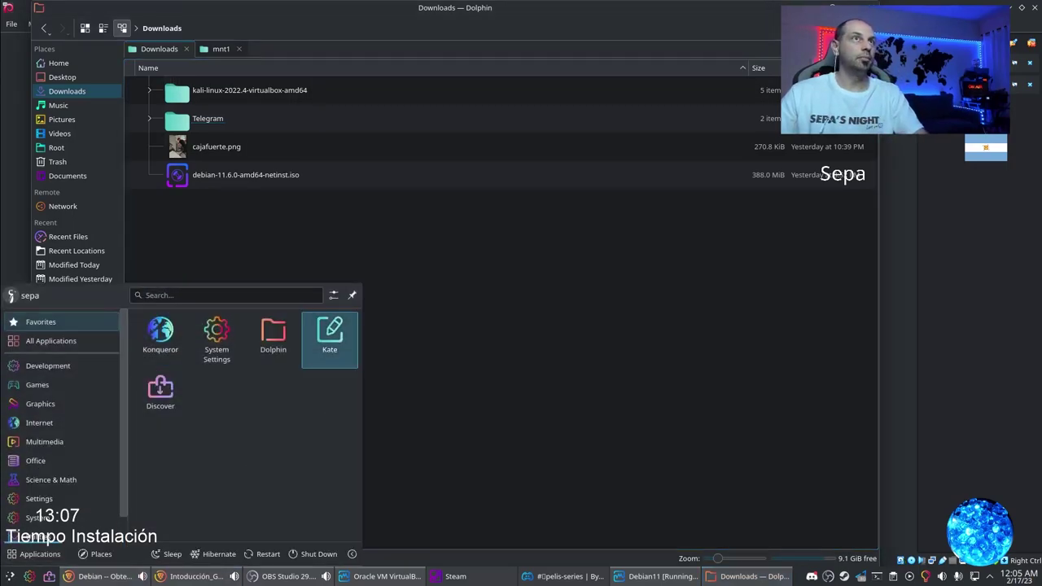
Launch Discover via launcher search 'dis' and search for knlive.
text(d)
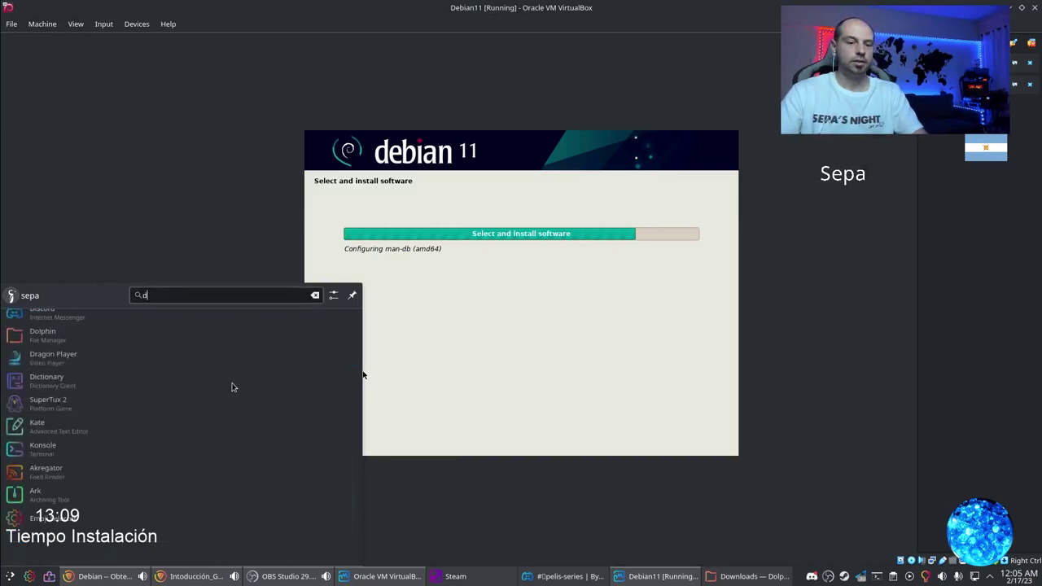
text(is)
key(Return)
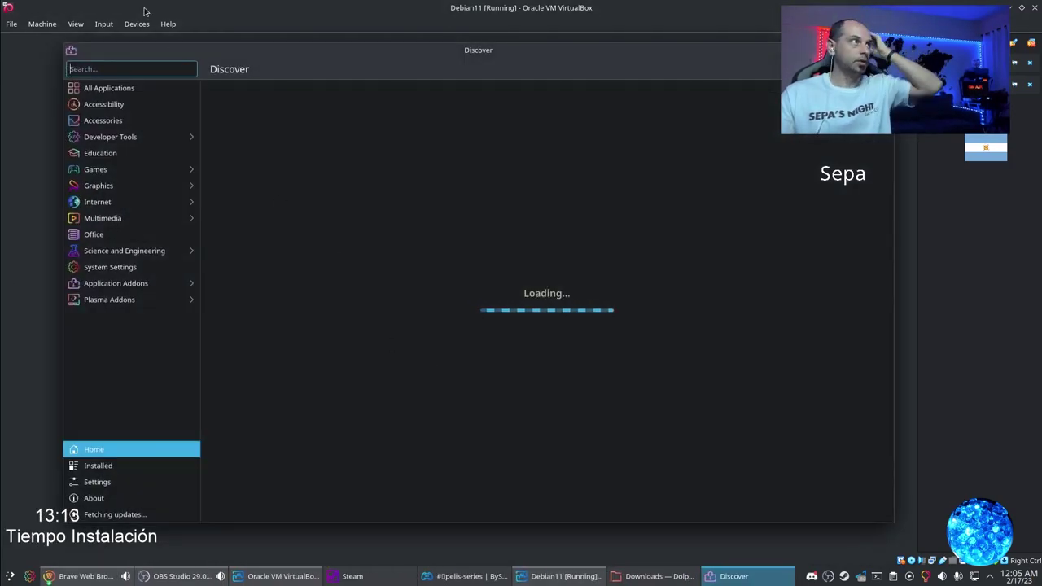
text(k)
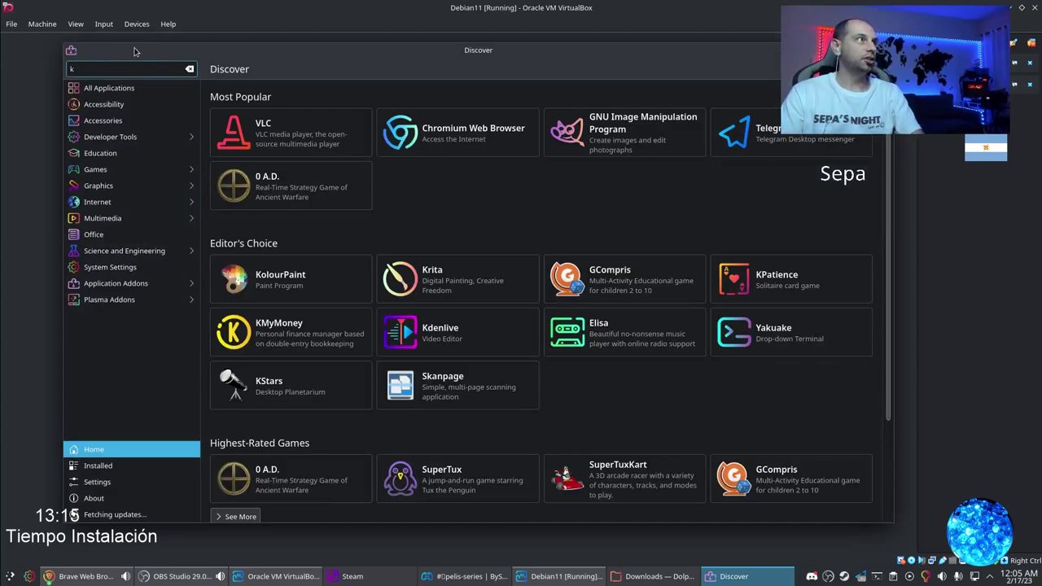
text(n)
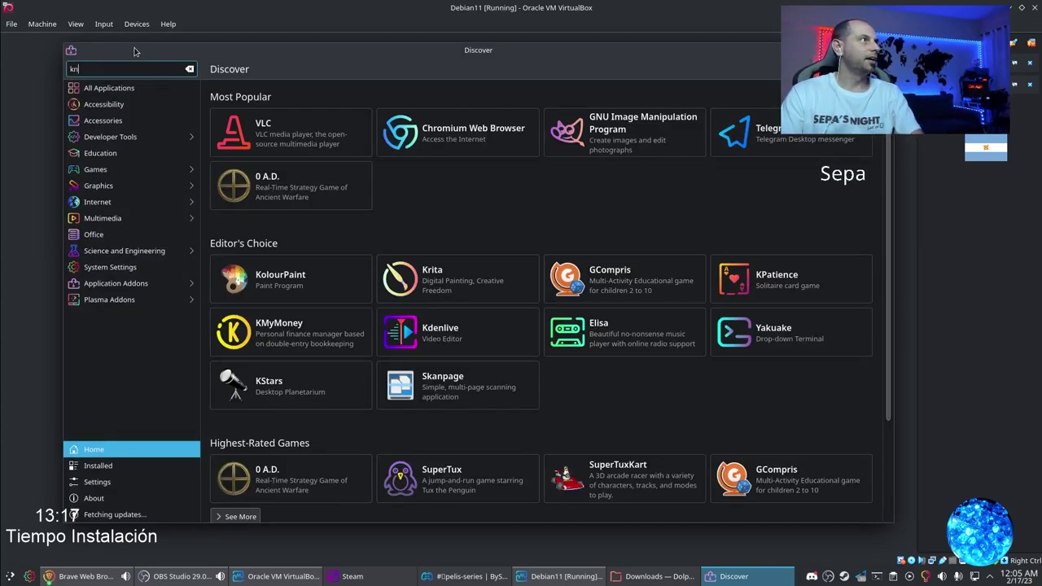
text(live)
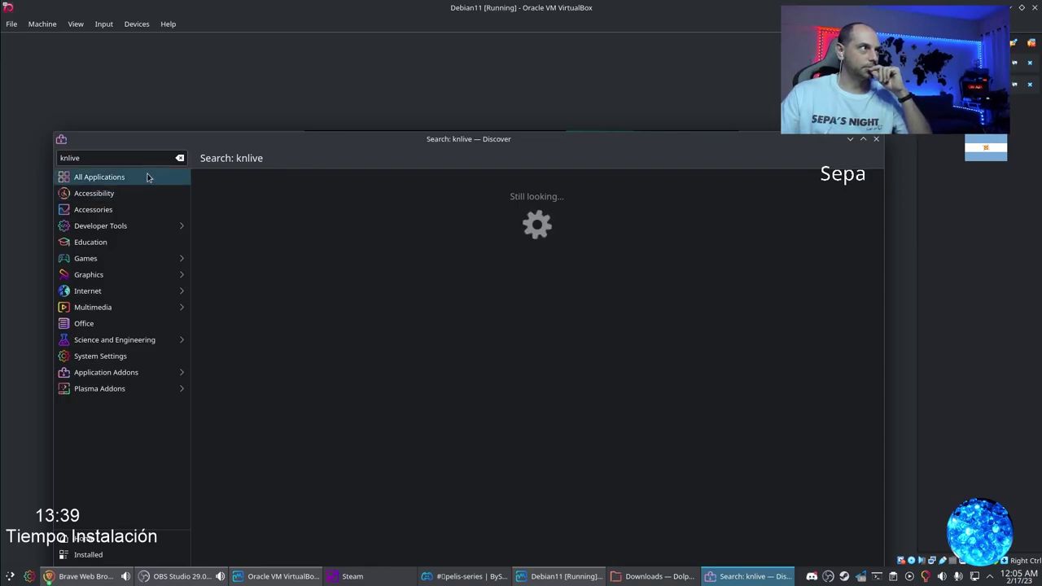
Try knlive in Multimedia, Video Players, Audio and Video Editors and all categories, then close Discover.
click(129, 306)
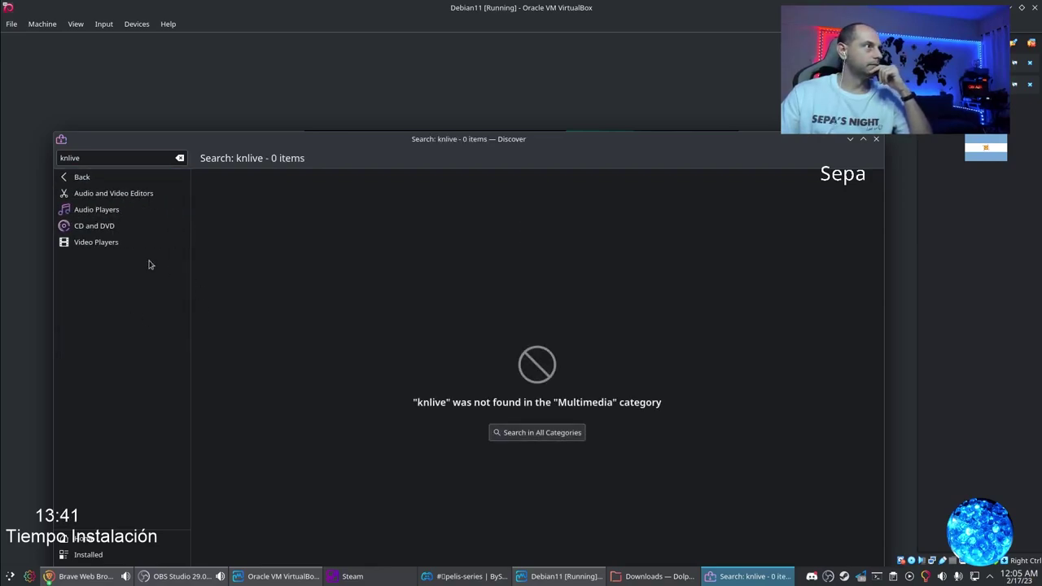
click(115, 251)
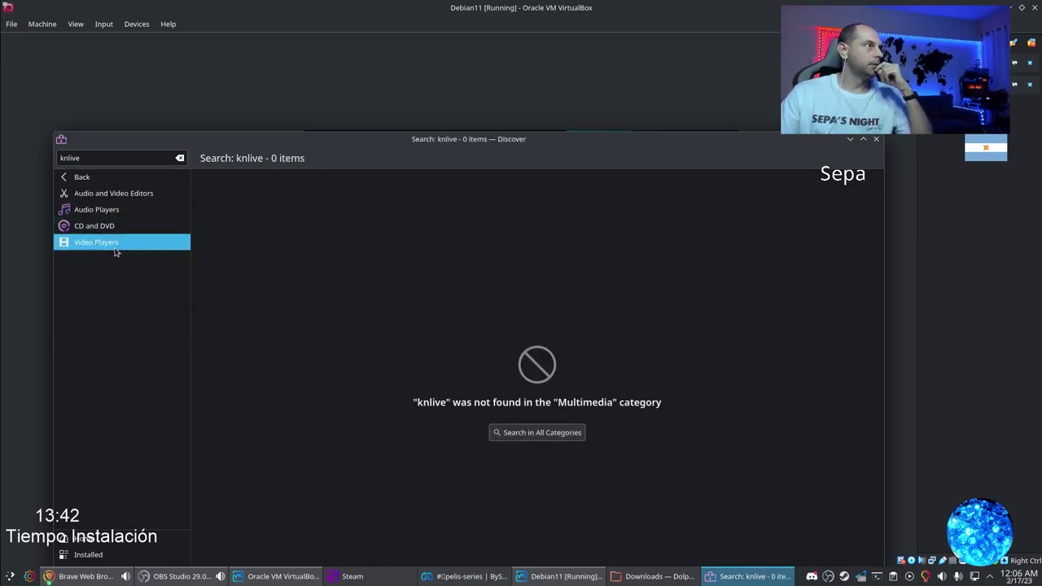
click(114, 193)
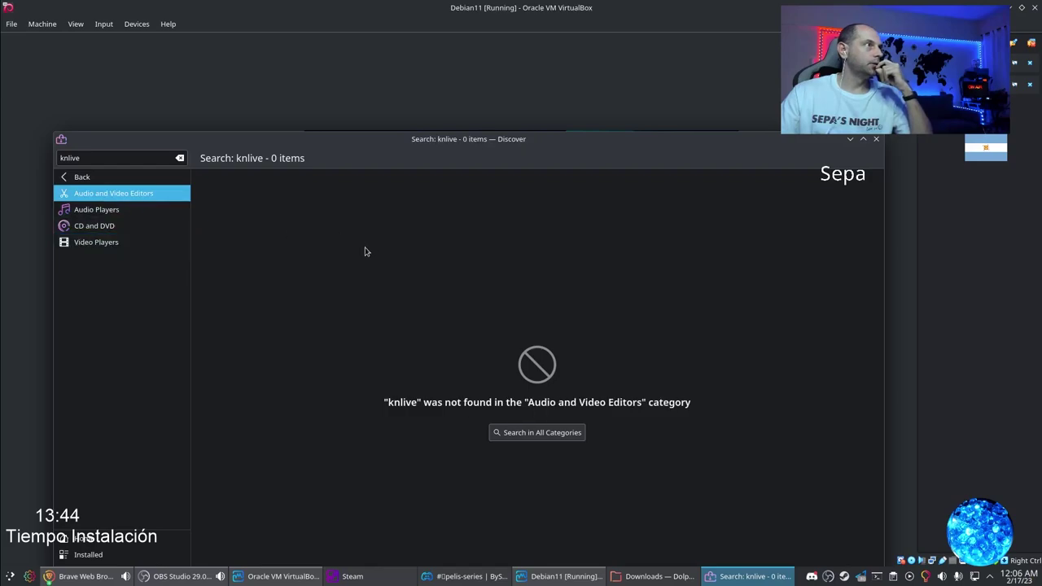
click(562, 433)
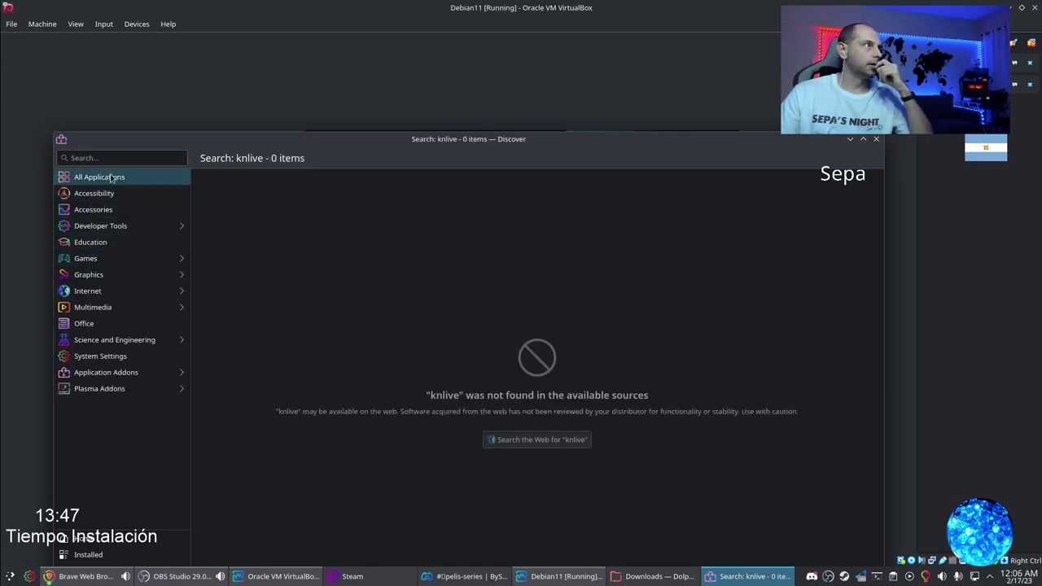
click(96, 307)
click(90, 192)
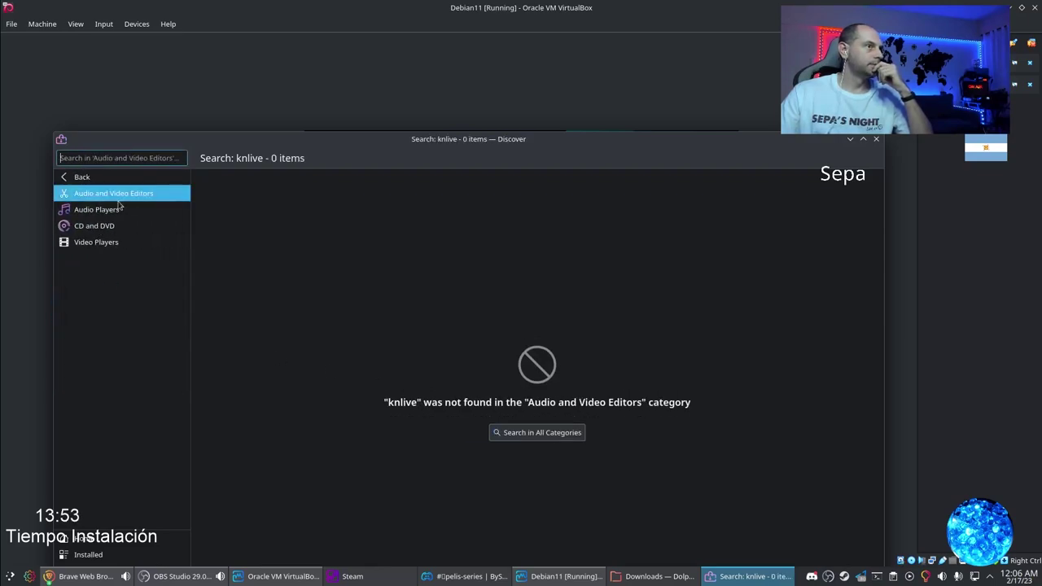
click(569, 435)
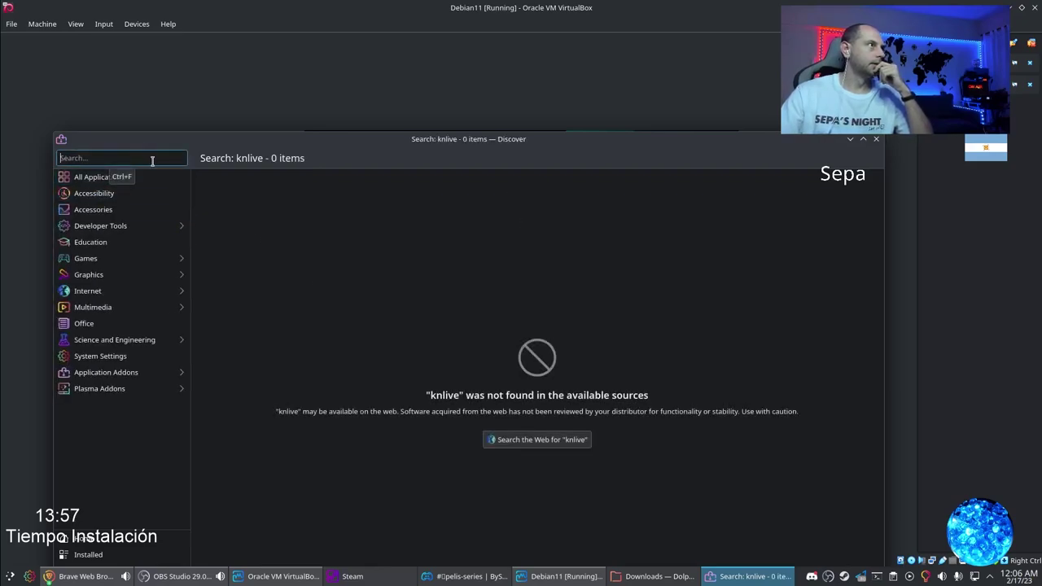
click(877, 140)
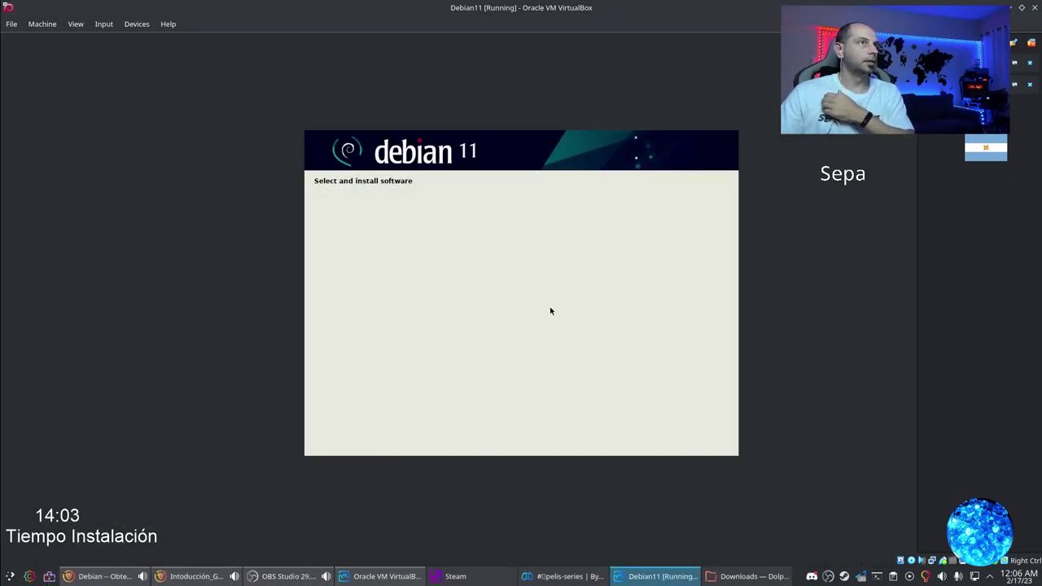
Search the launcher for 'dis', then dismiss the launcher.
click(8, 575)
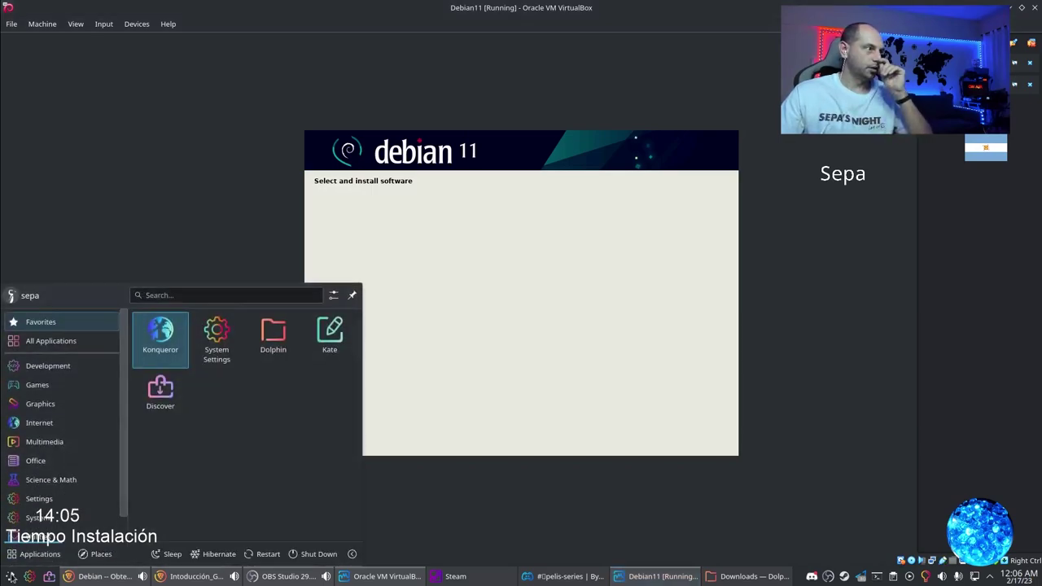
text(dsi)
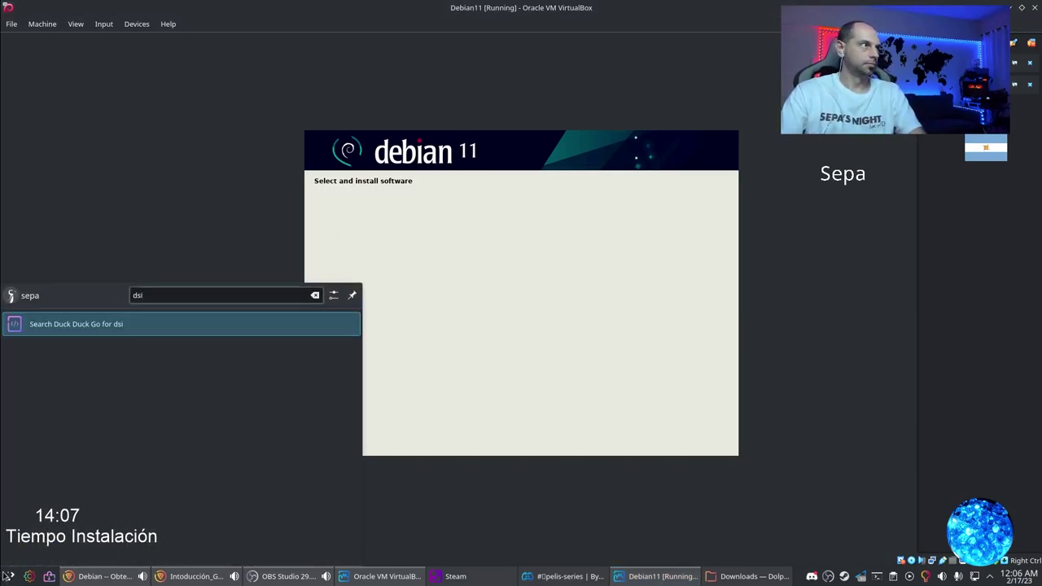
key(BackSpace)
key(BackSpace)
text(is)
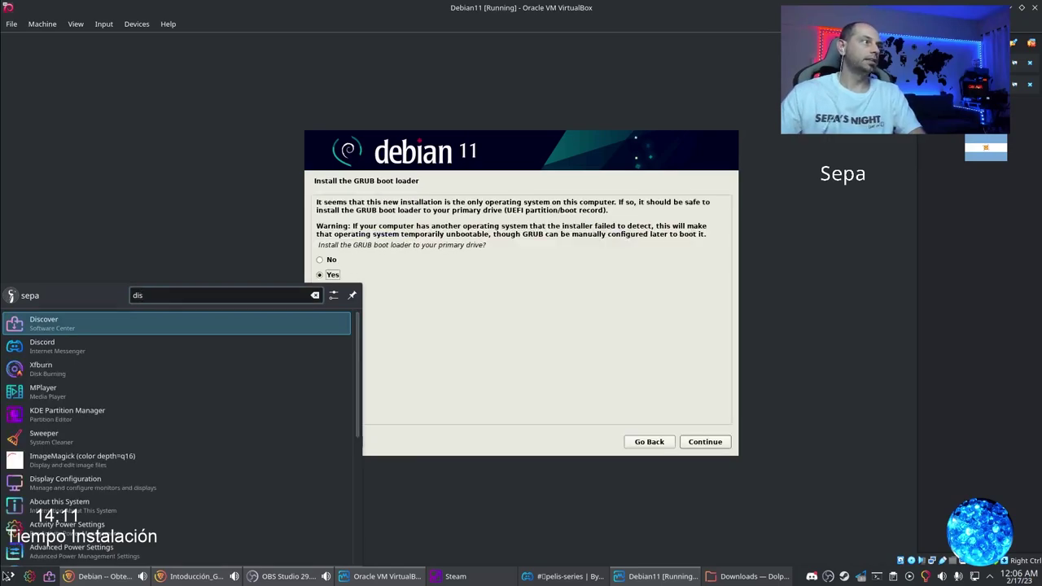
click(100, 322)
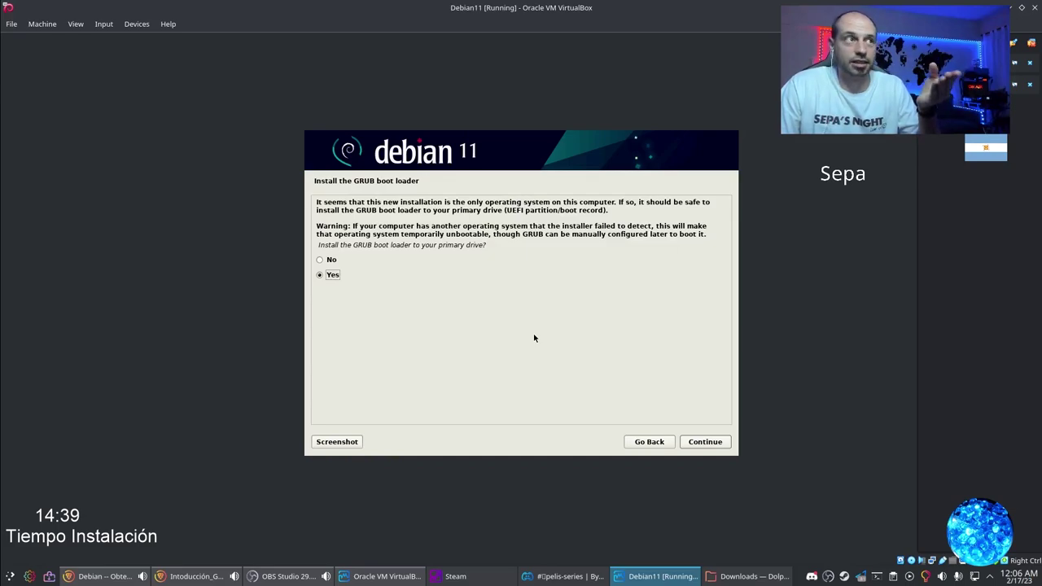
Accept installing GRUB and choose /dev/sda as the boot loader device.
key(Return)
key(Down)
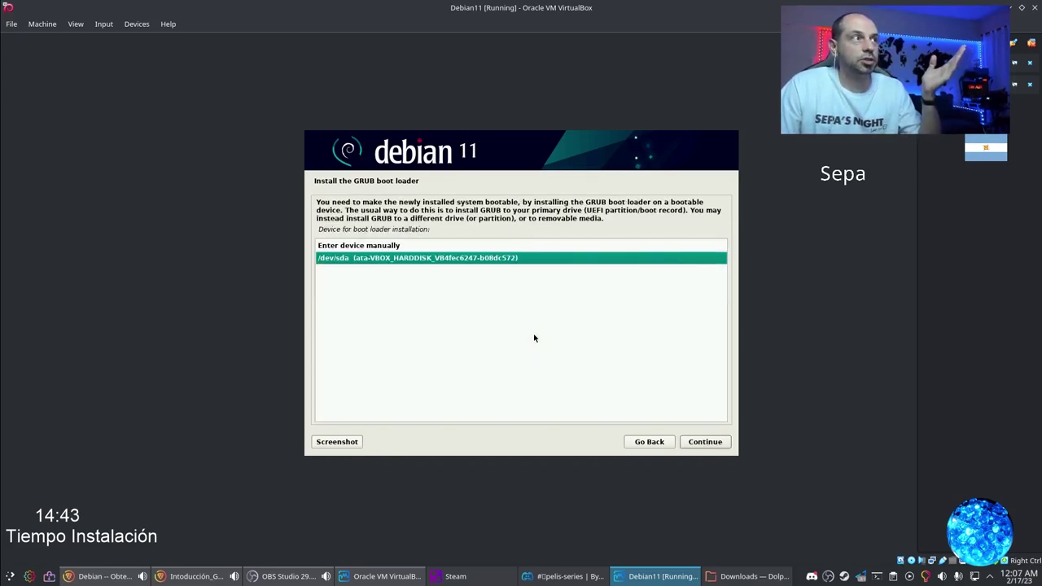
key(Up)
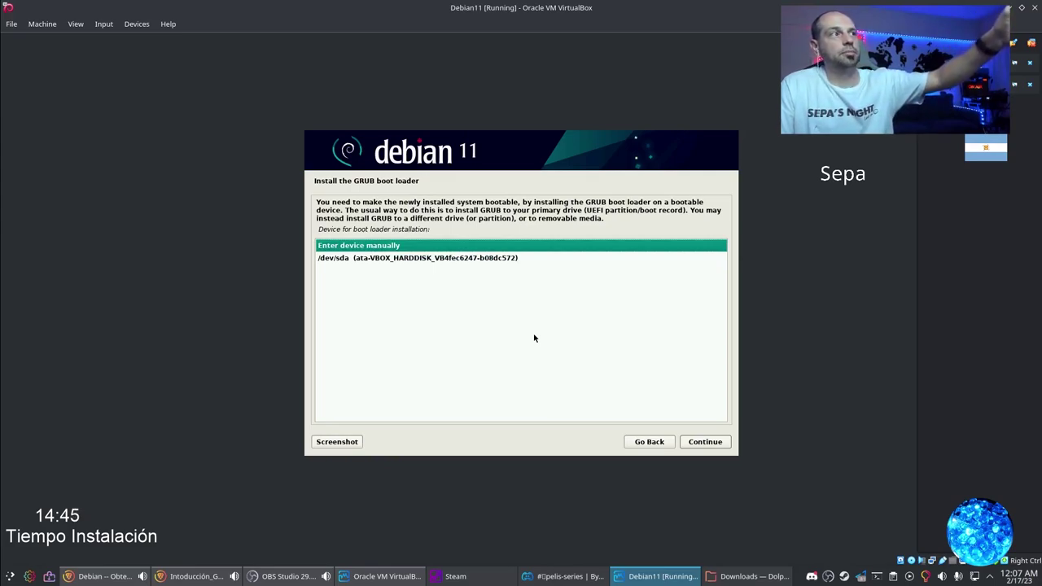
key(Down)
key(Return)
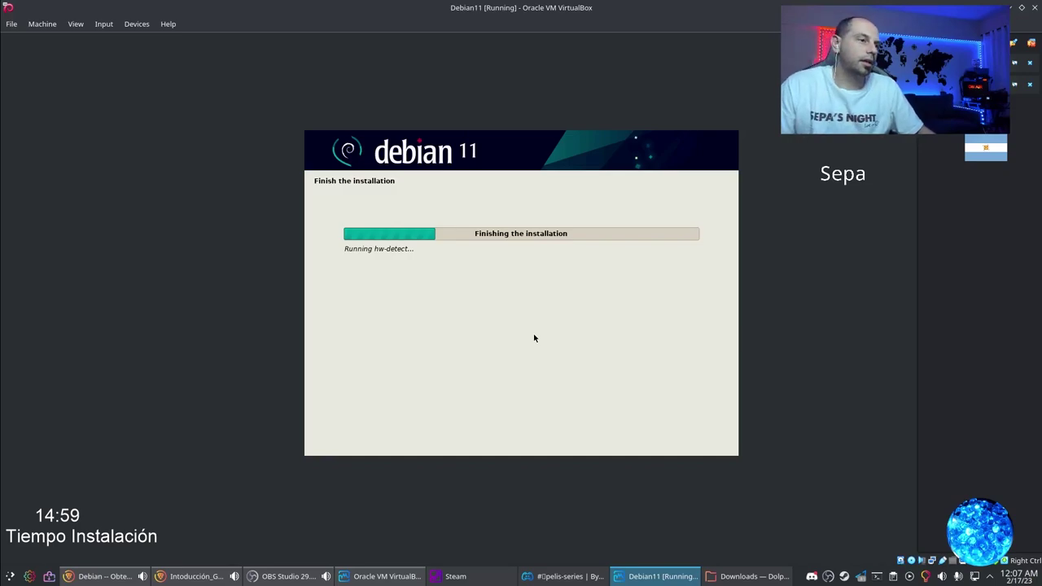
Open Discover and browse Multimedia > Audio and Video Editors to Kdenlive's details page.
click(10, 577)
text(disc)
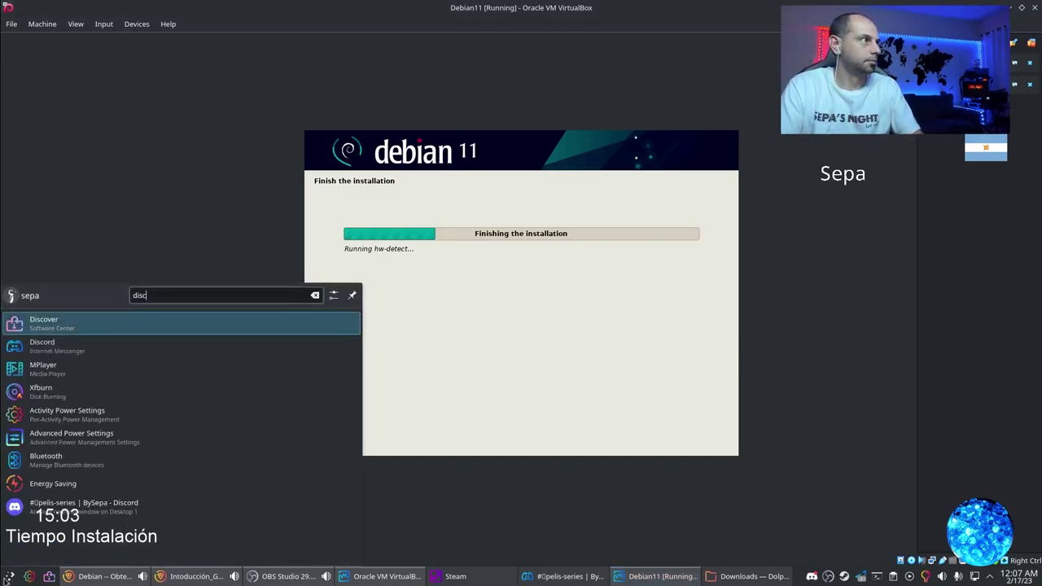
key(Return)
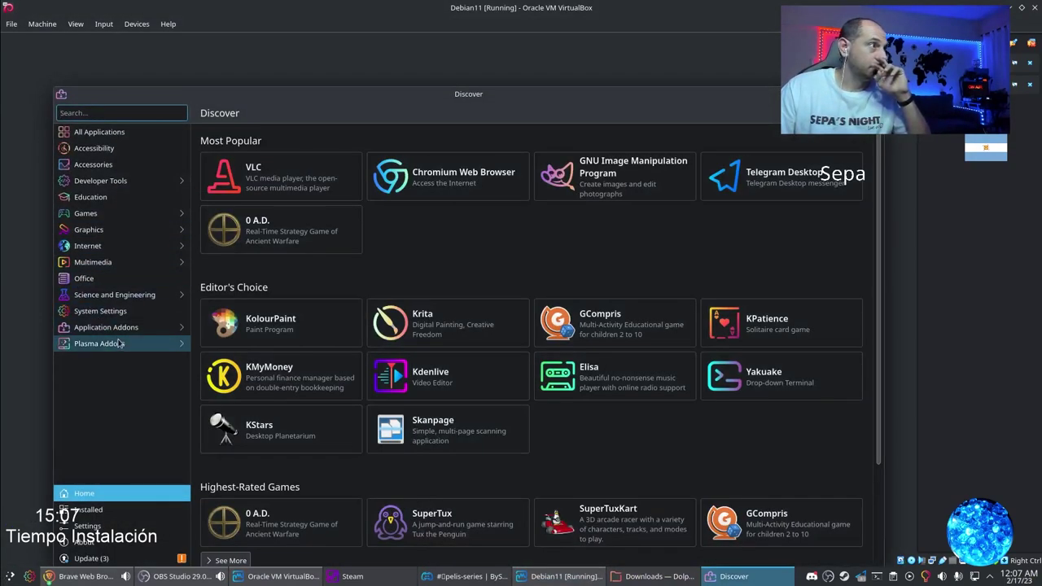
click(101, 264)
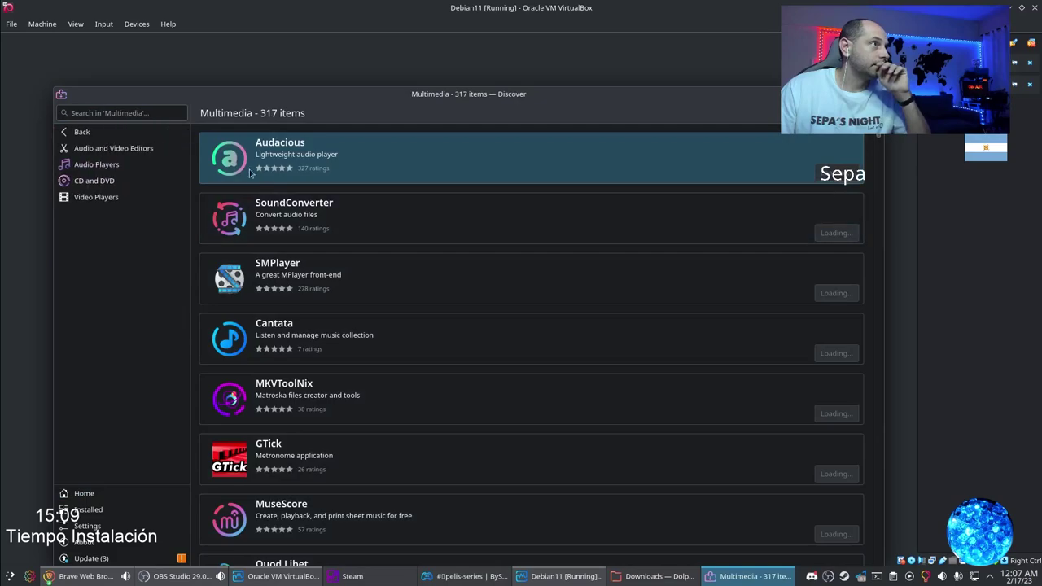
click(100, 149)
scroll(421, 223, down, 5)
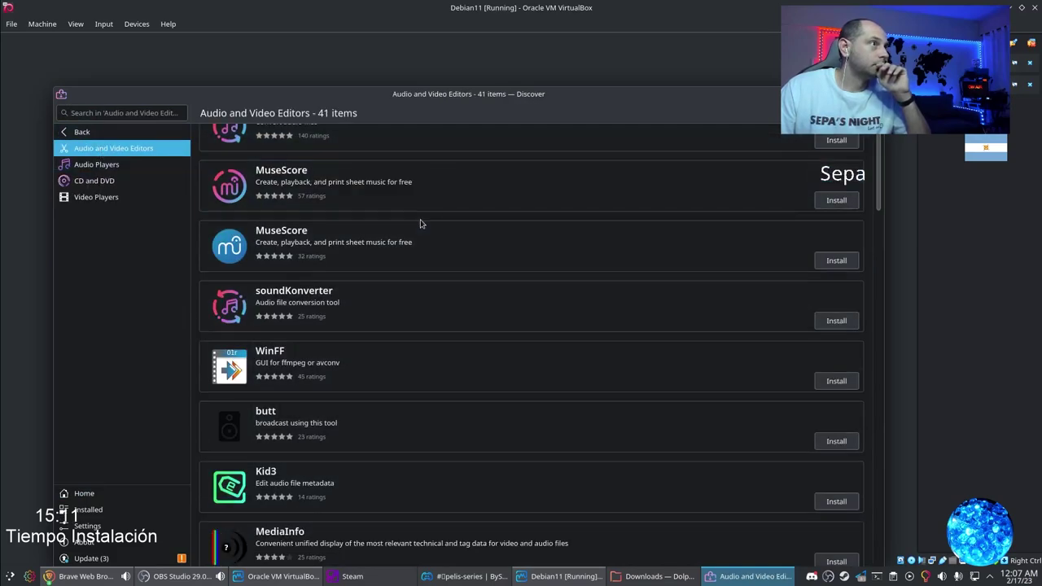
scroll(415, 275, down, 4)
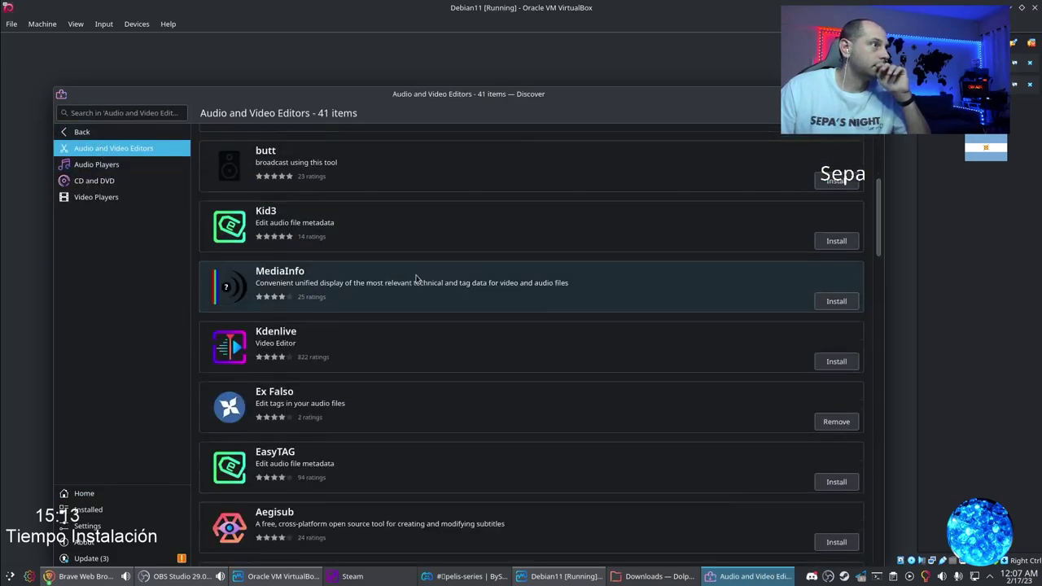
click(386, 238)
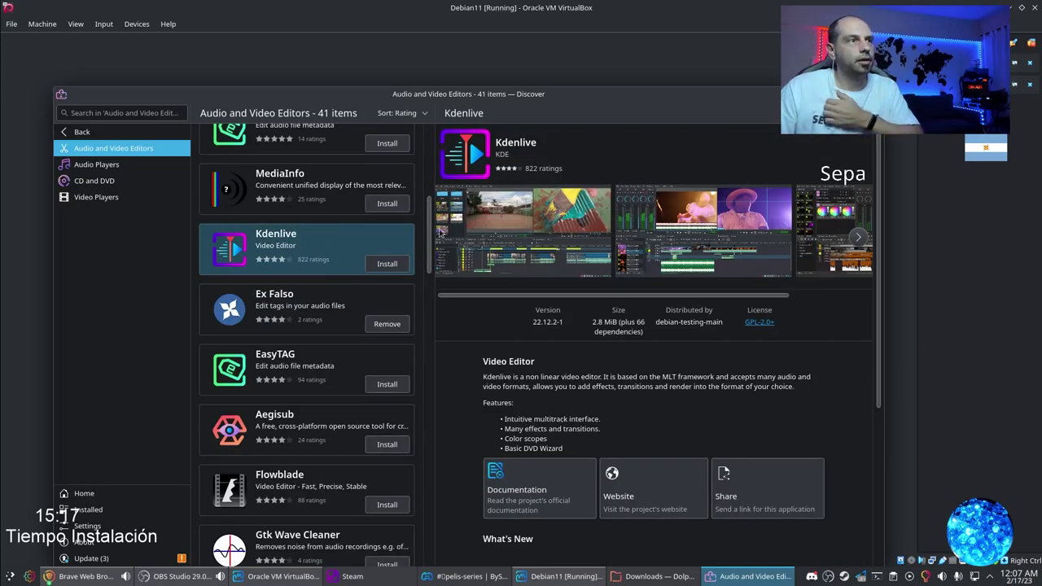
Install Kdenlive, authorizing with the user's password, then bring the Debian VM window forward.
drag(469, 139, 449, 227)
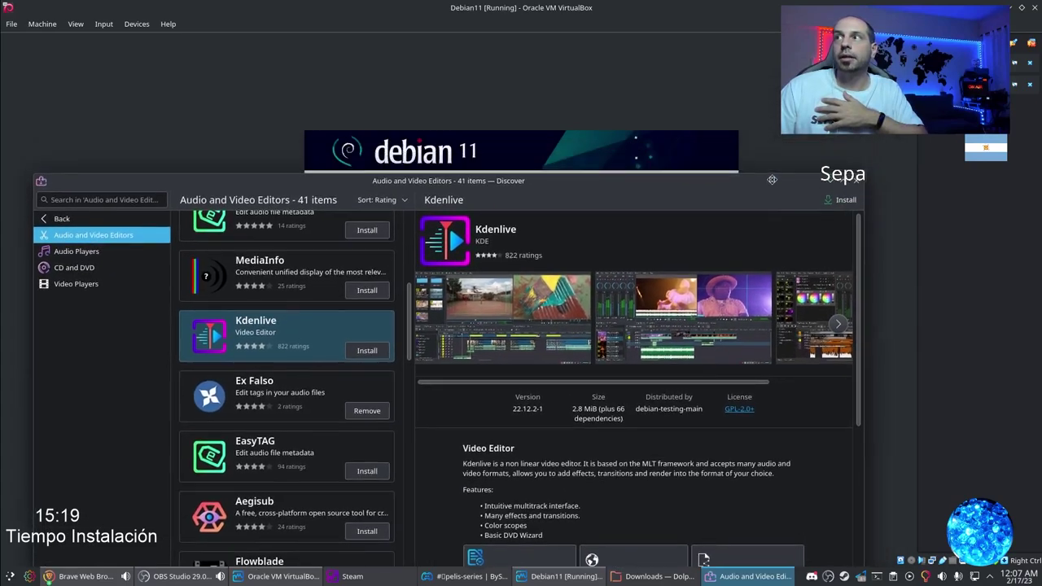
click(834, 202)
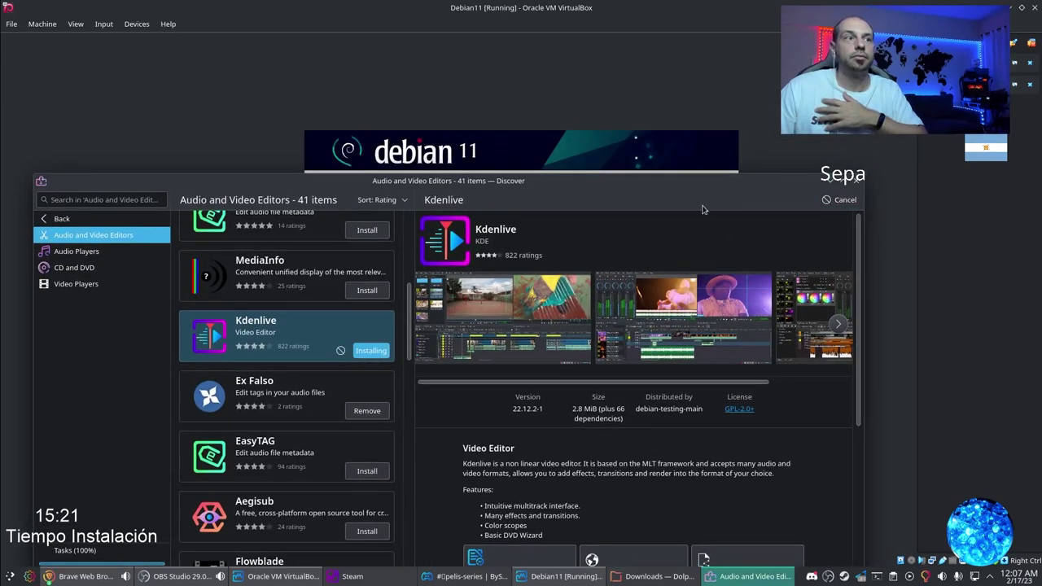
text(**********)
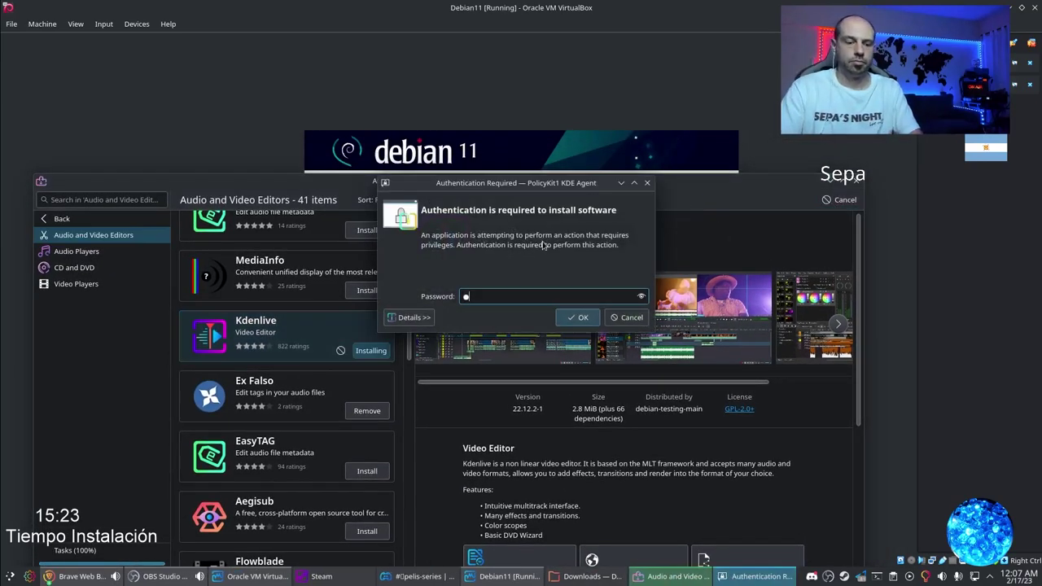
key(Return)
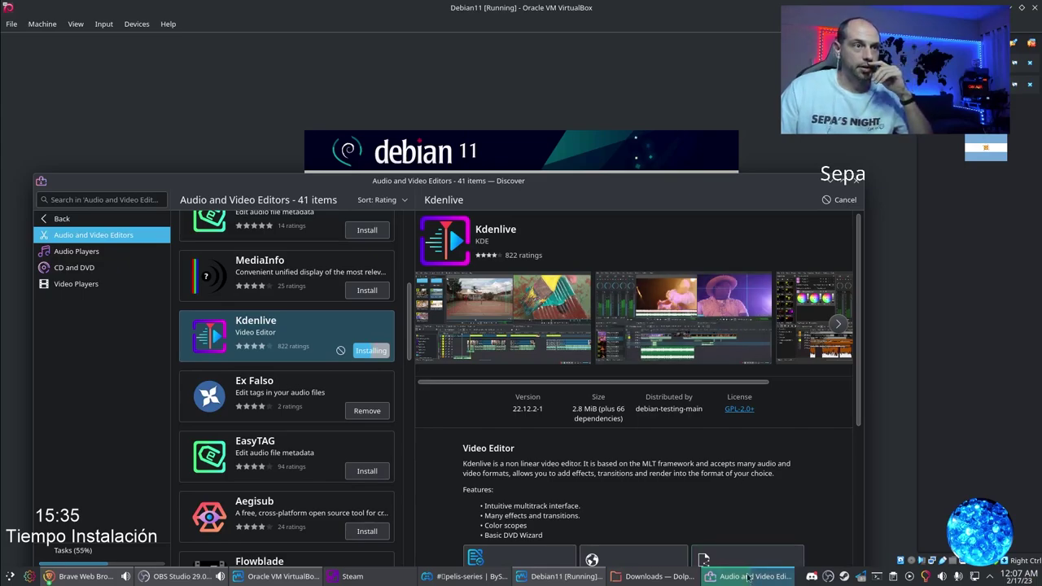
mouse_move(754, 580)
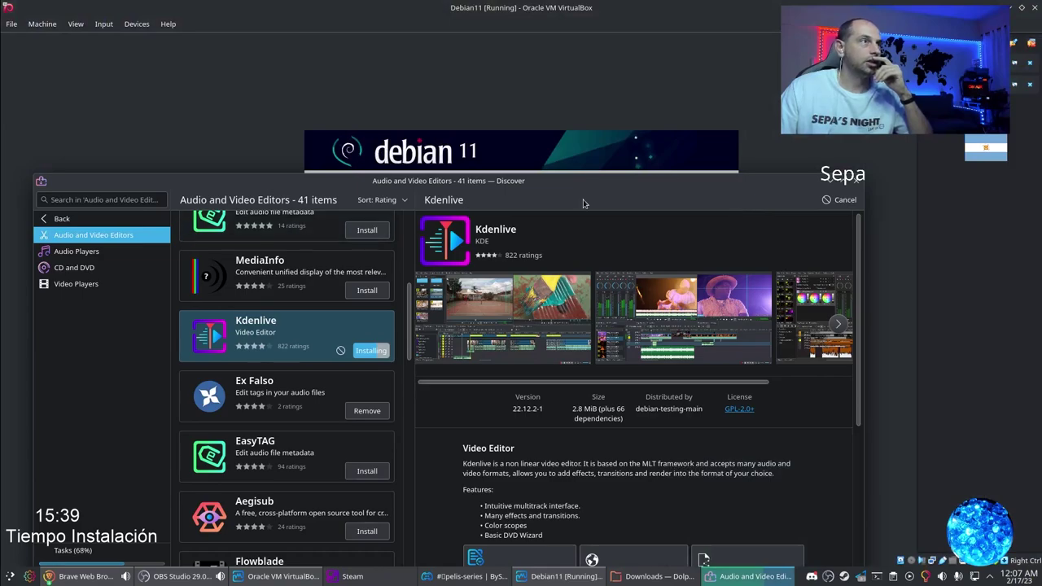
drag(588, 194, 619, 65)
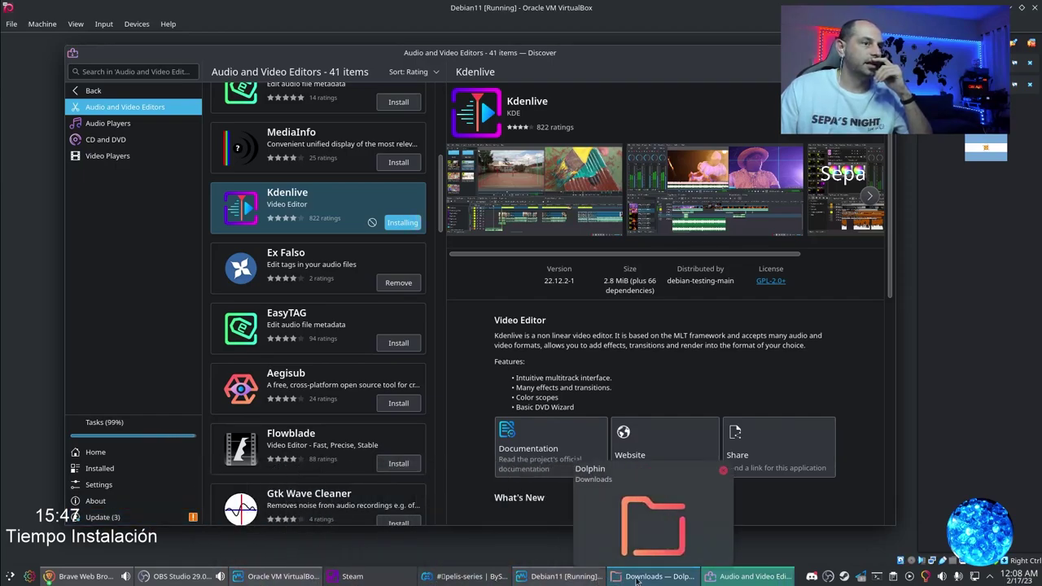
click(576, 579)
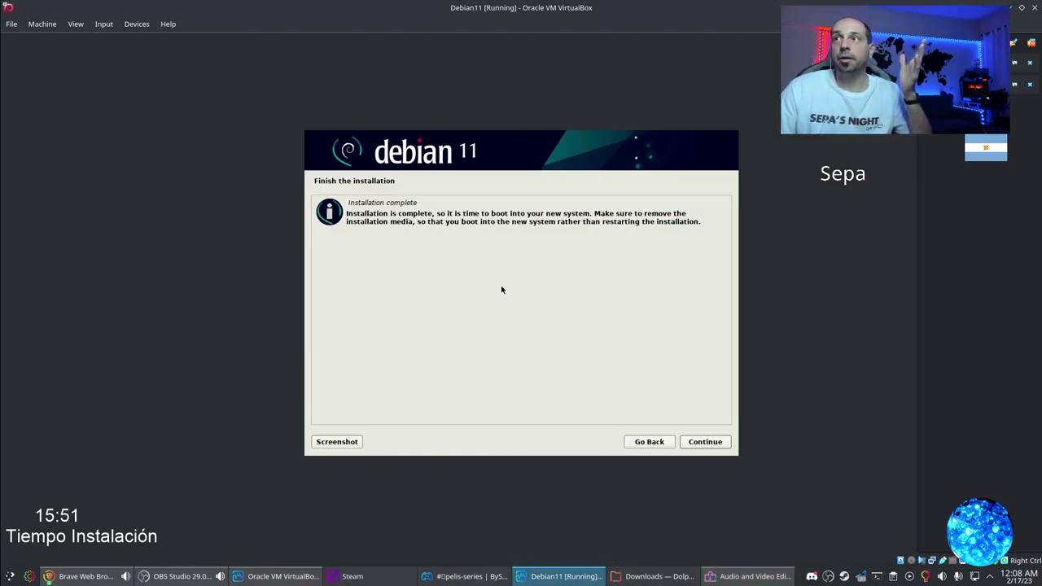
Continue on the 'Installation complete' screen so the VM reboots into Debian 11.
click(705, 444)
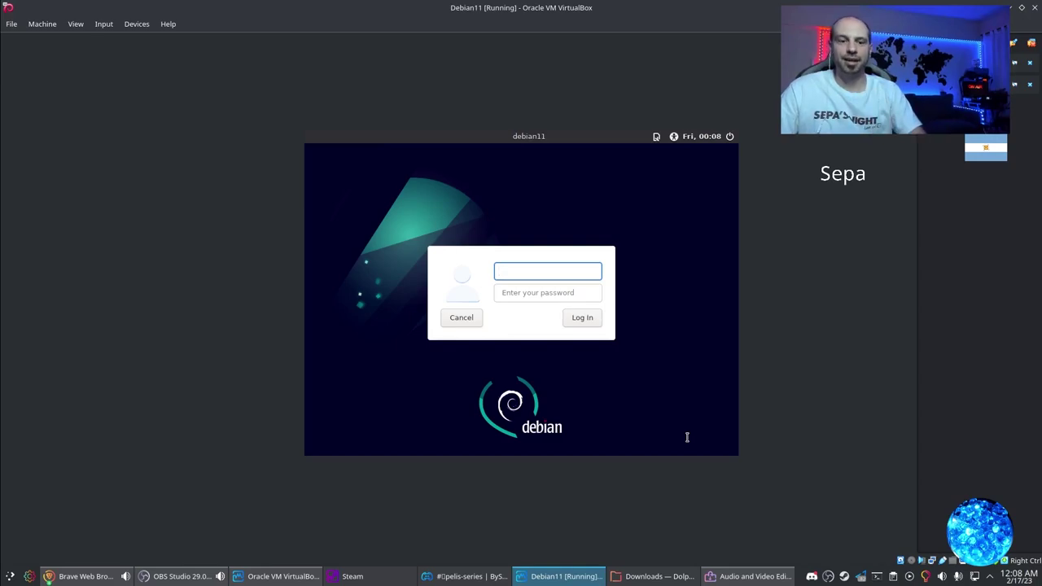
Enter the username and password at the debian11 login screen to reach the Xfce desktop.
key(Return)
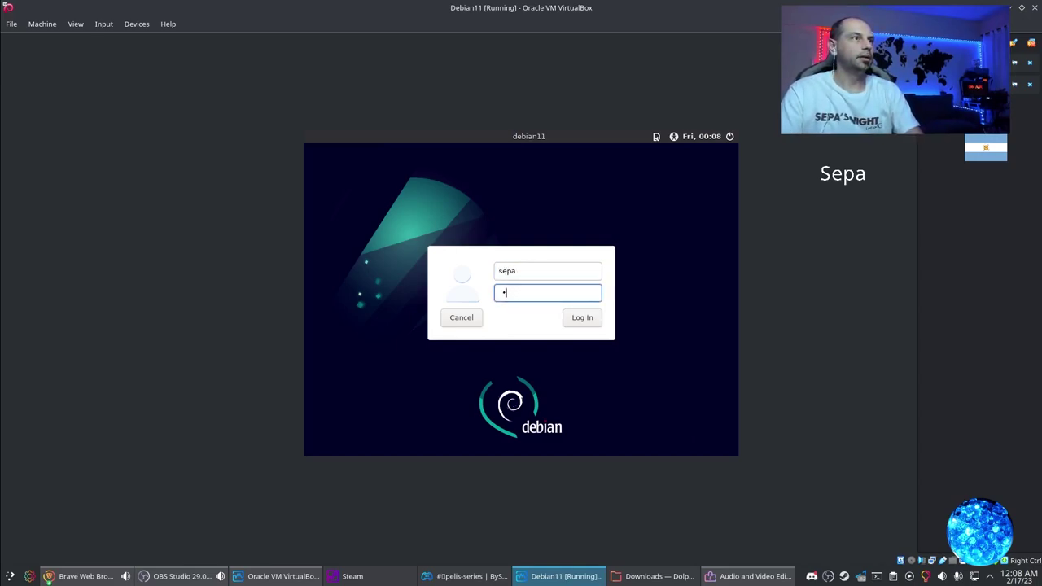
key(Return)
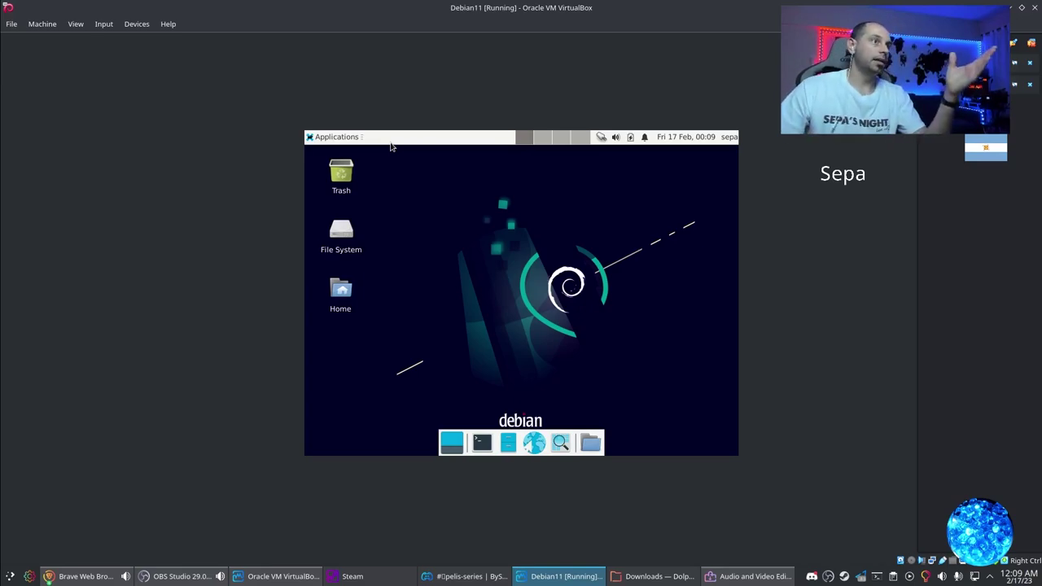
click(334, 137)
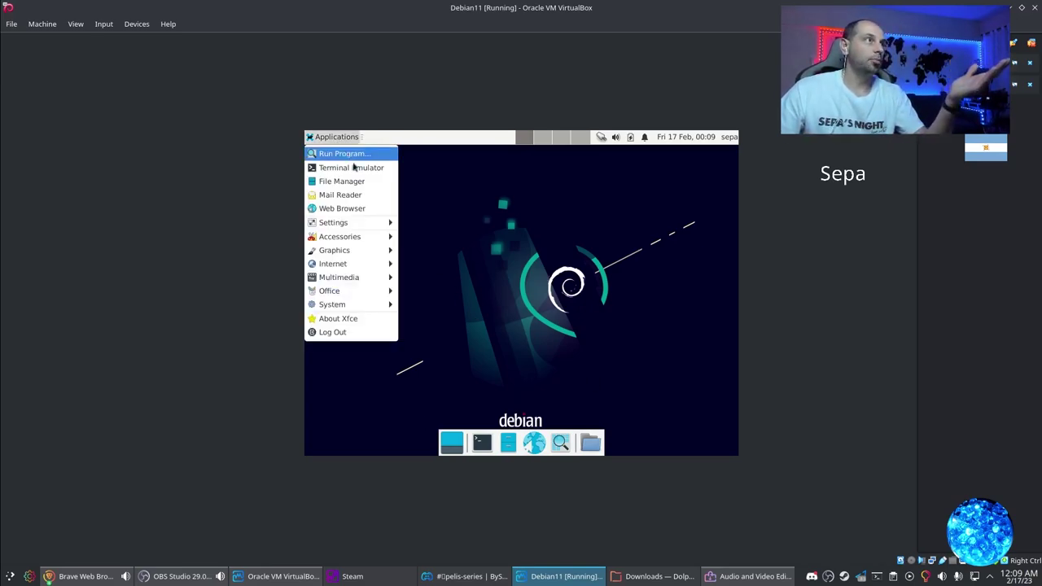
mouse_move(347, 242)
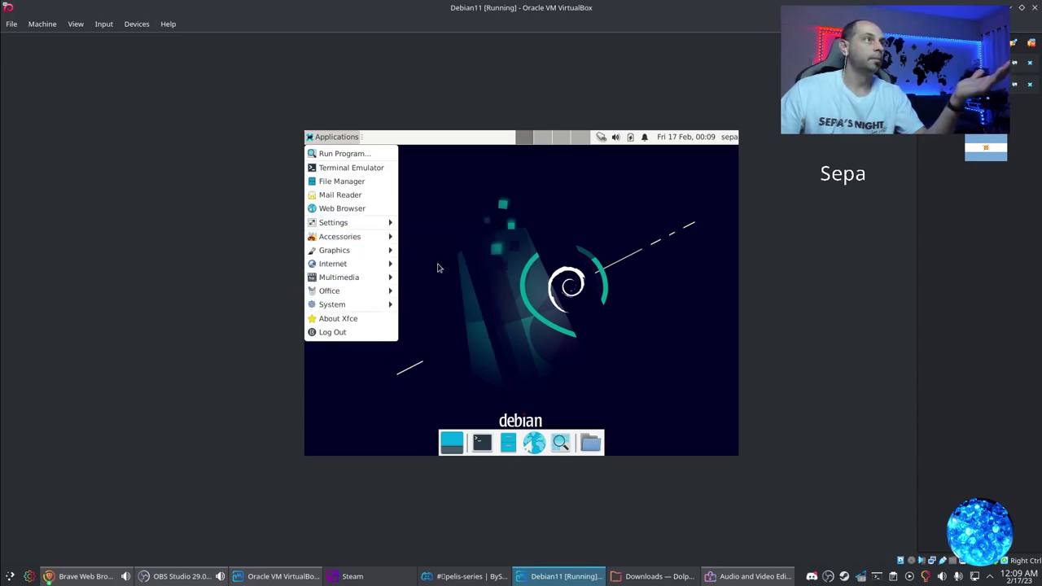
click(439, 264)
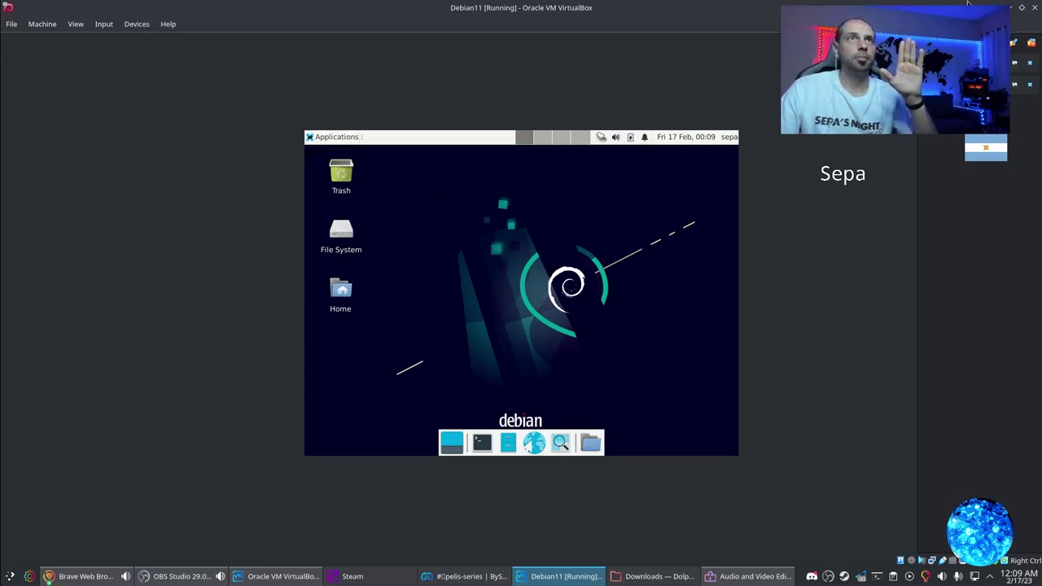
click(1022, 8)
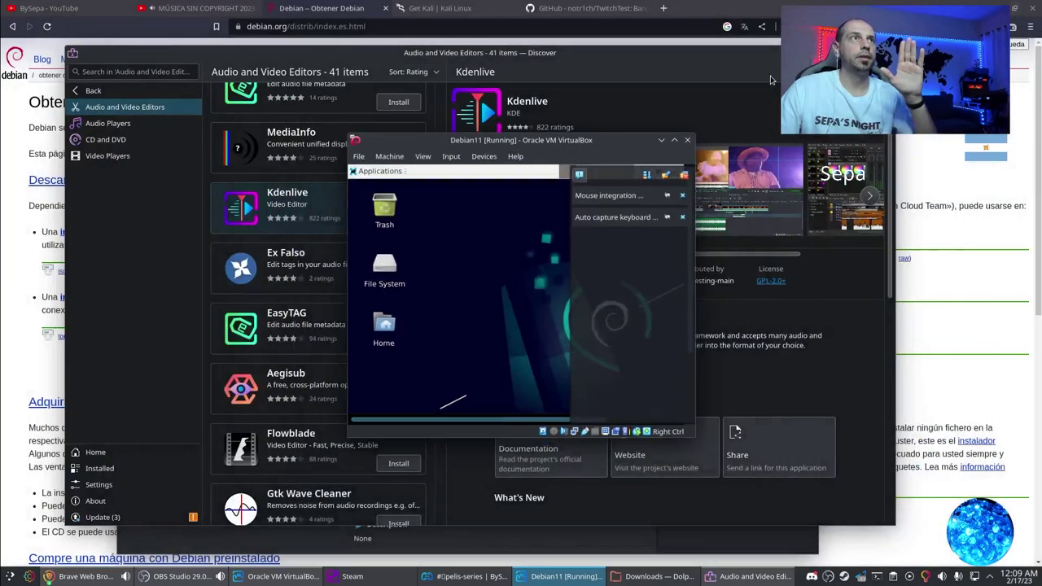
click(675, 141)
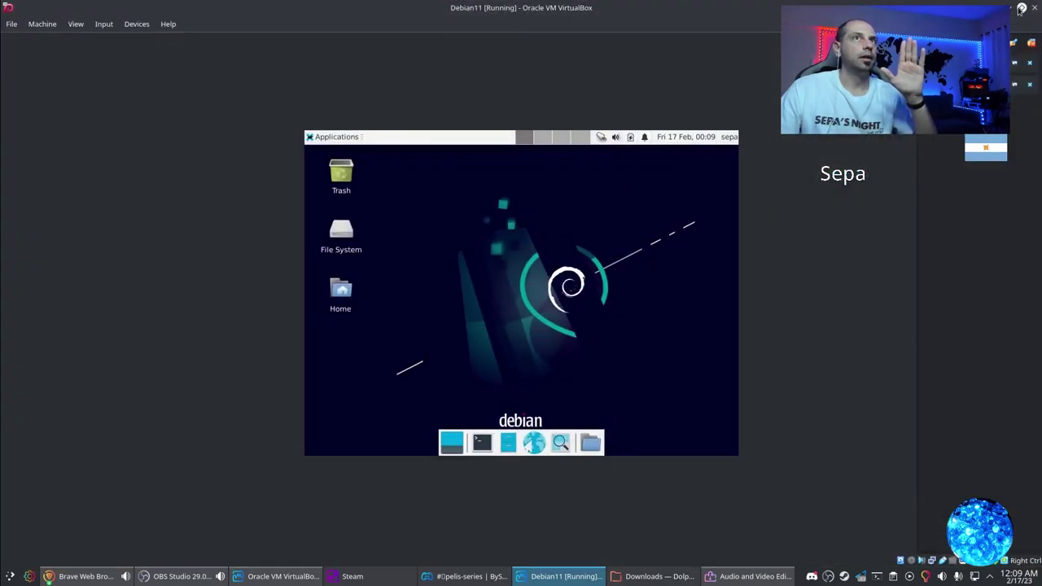
click(1022, 7)
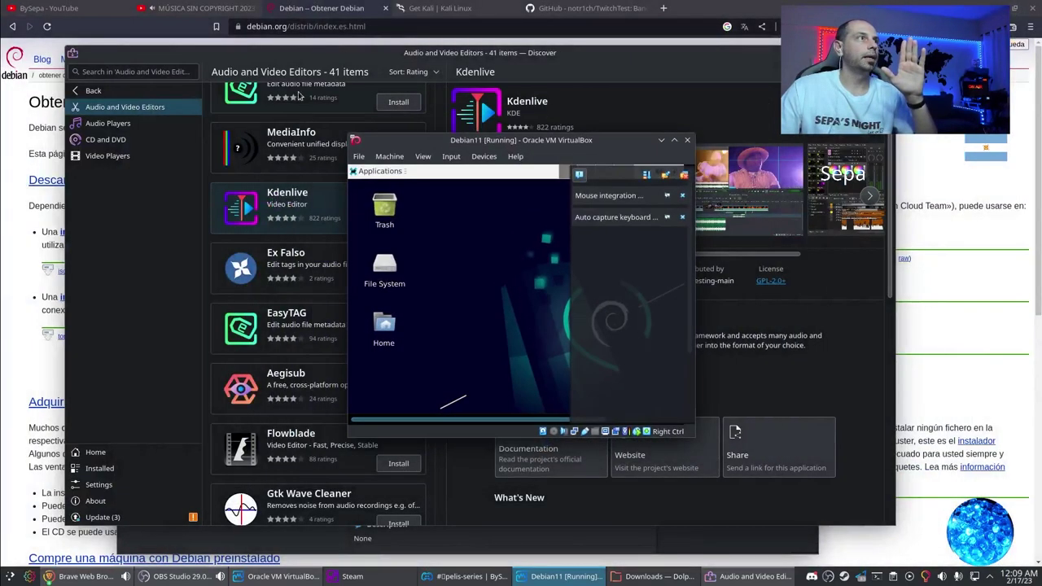
click(423, 157)
click(464, 222)
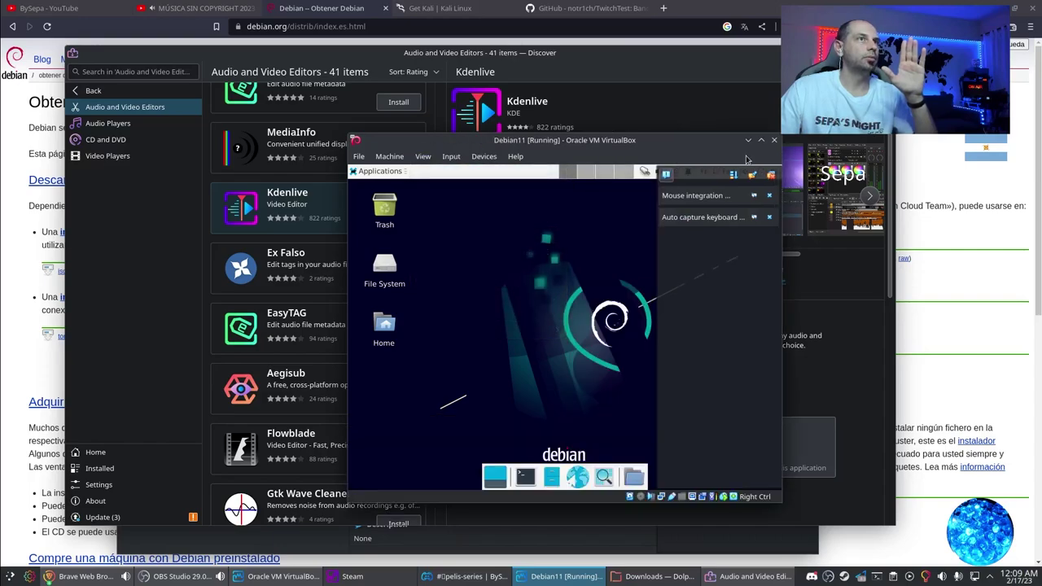
click(756, 136)
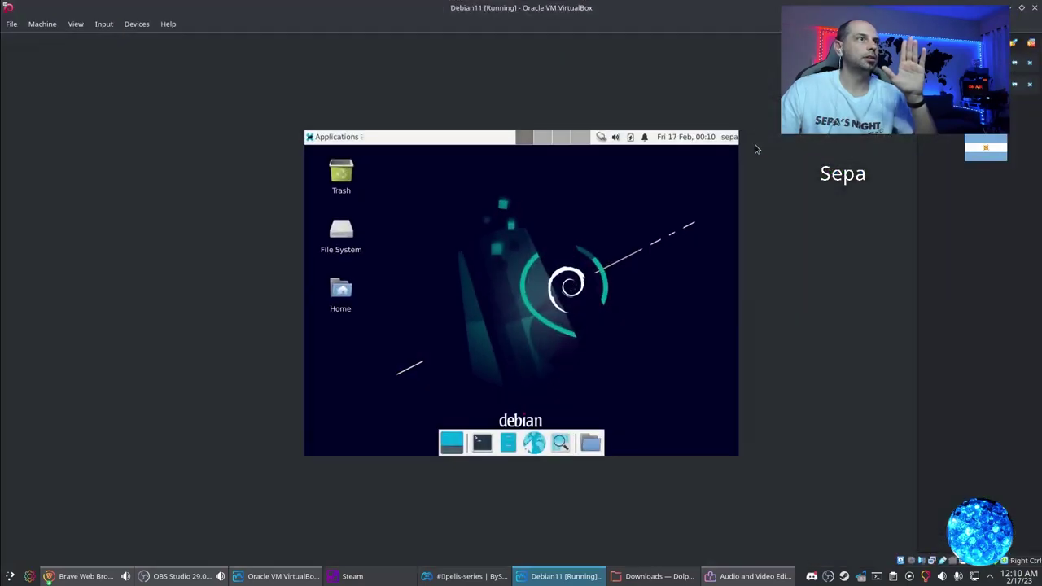
click(75, 24)
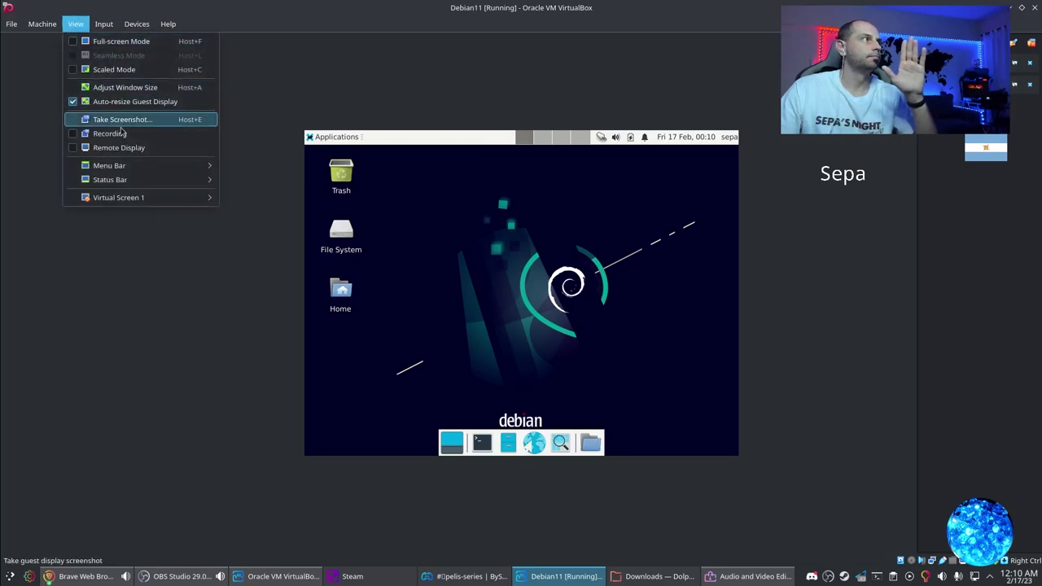
click(186, 88)
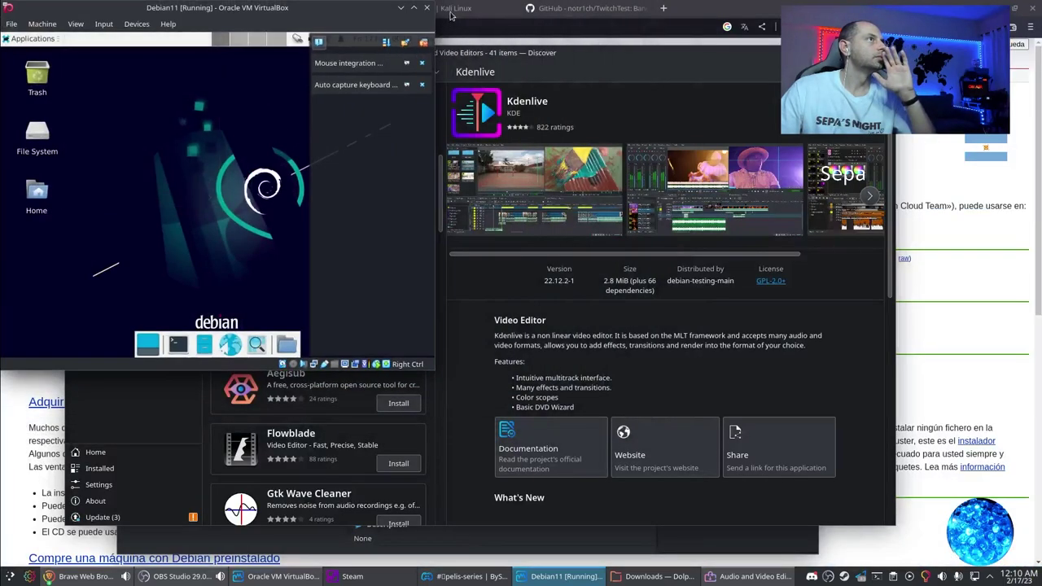
click(422, 3)
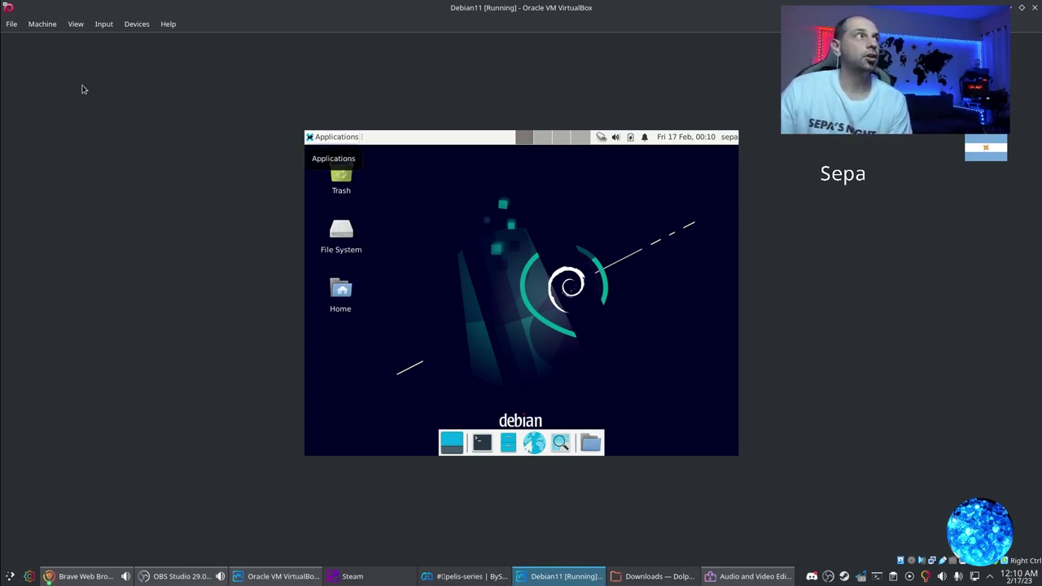
Insert the Guest Additions CD image from Devices and select the VBox_GAs_7.0.6 desktop disc.
click(137, 24)
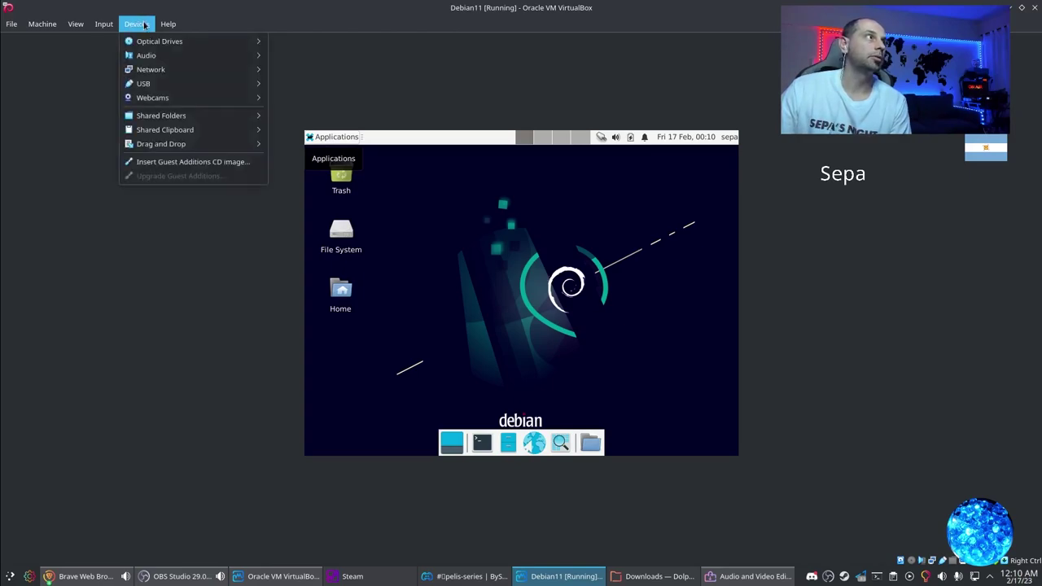
click(182, 162)
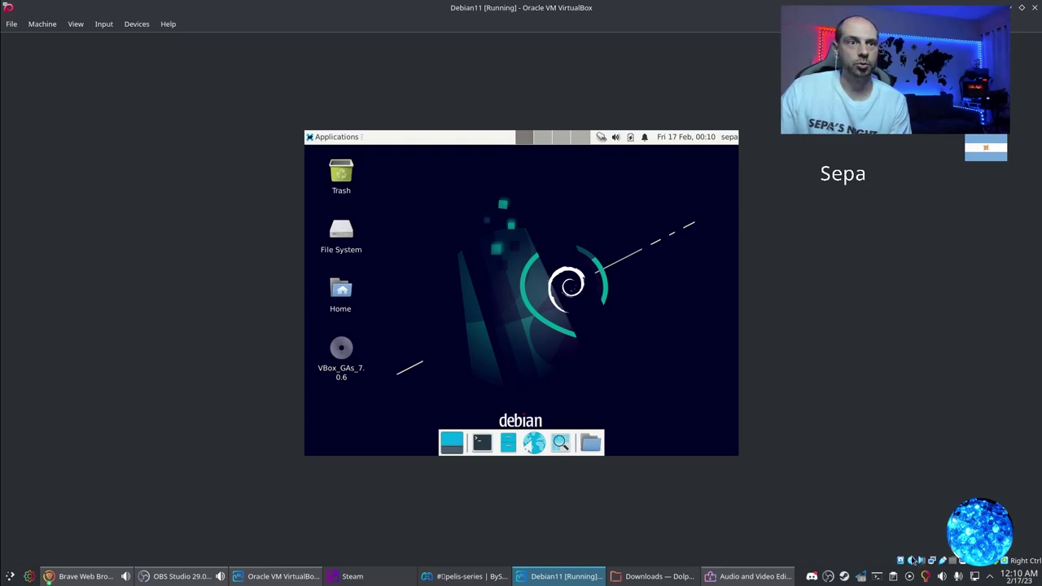
click(338, 376)
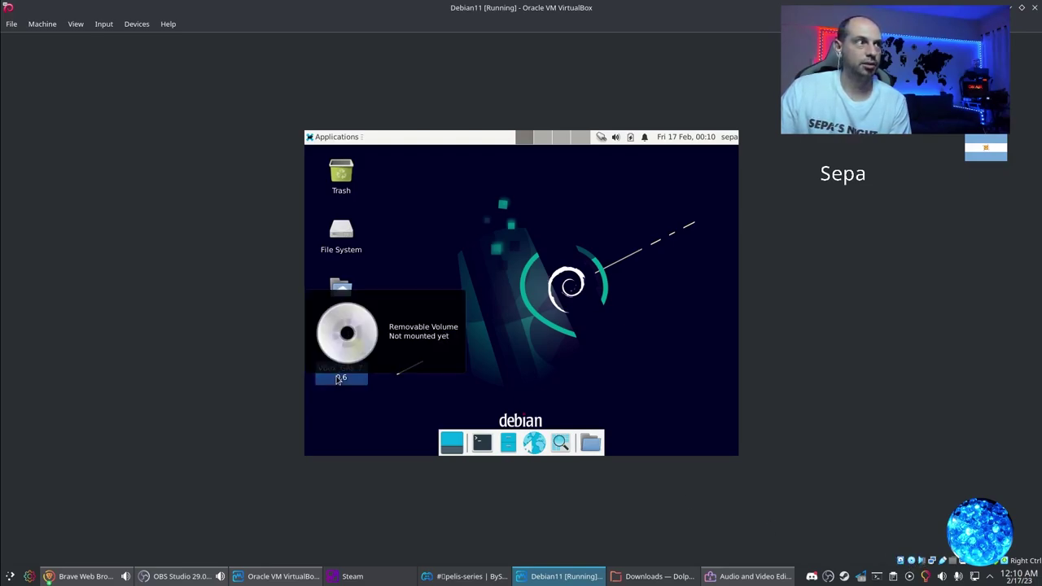
Open the Guest Additions disc in Thunar and open a terminal at /media/cdrom0.
double_click(340, 378)
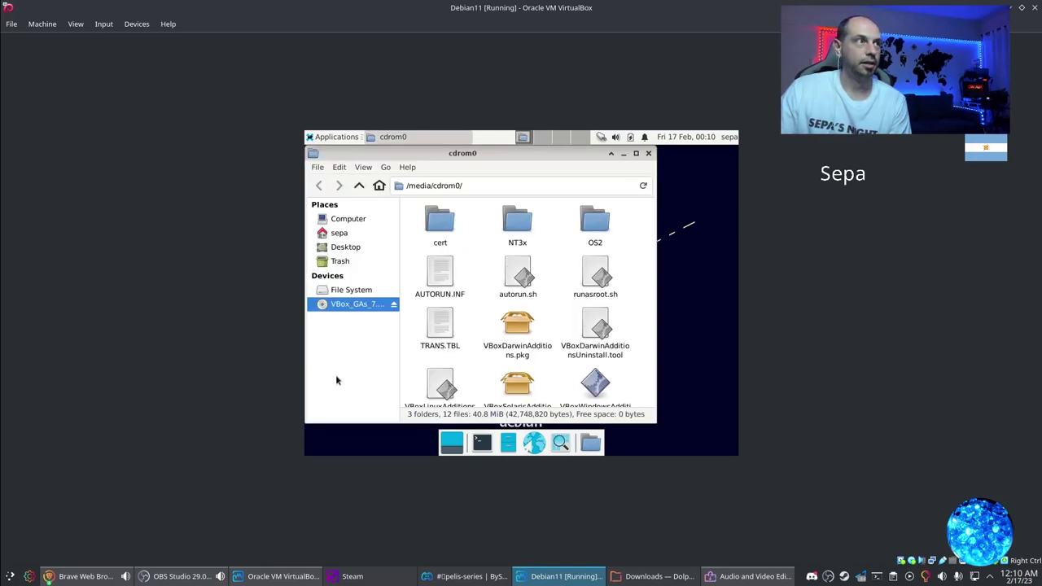
right_click(481, 305)
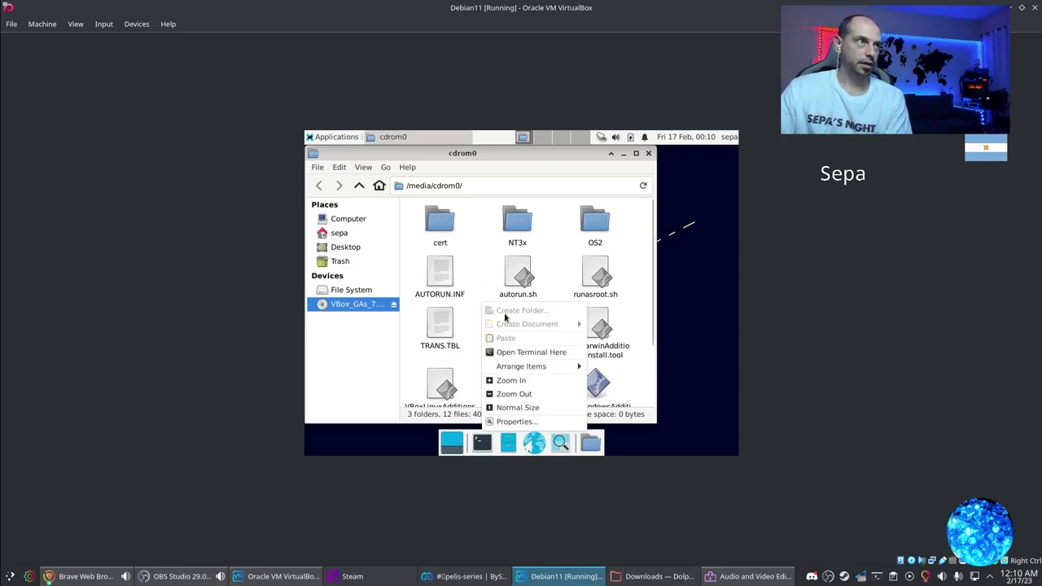
click(533, 352)
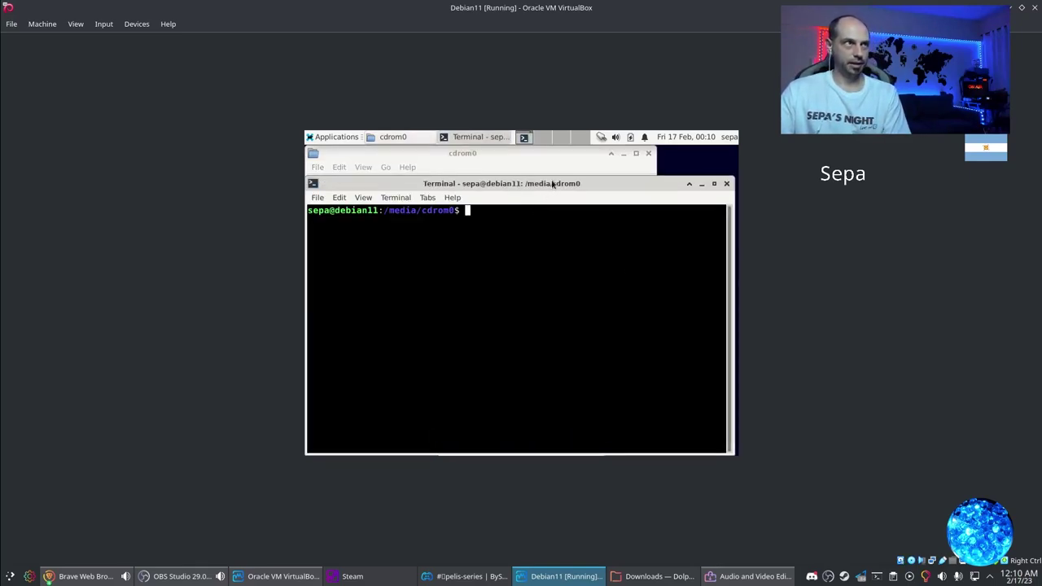
drag(552, 184, 556, 407)
drag(550, 320, 550, 293)
click(706, 301)
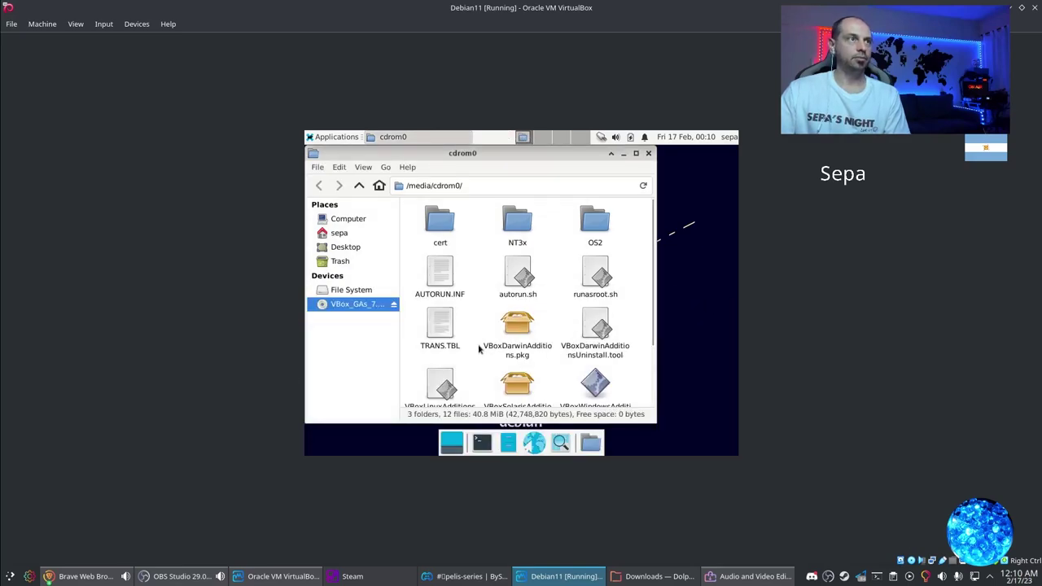
scroll(481, 346, down, 2)
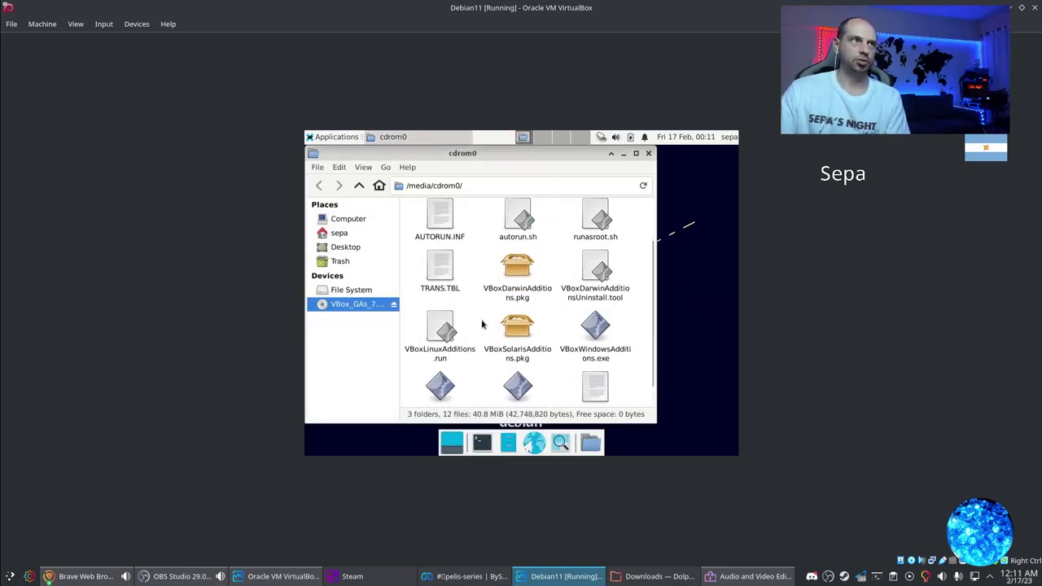
right_click(486, 315)
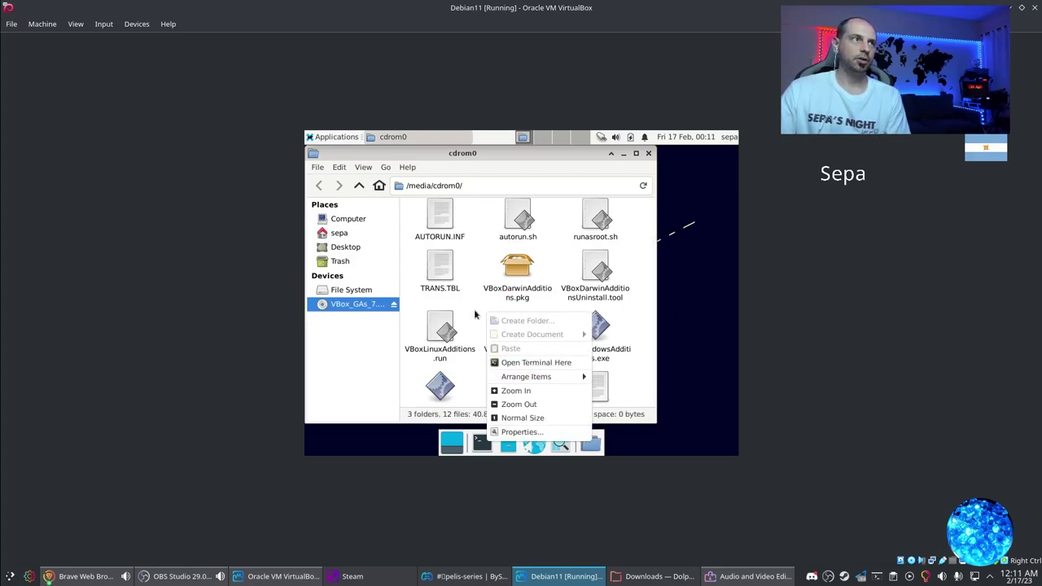
click(505, 363)
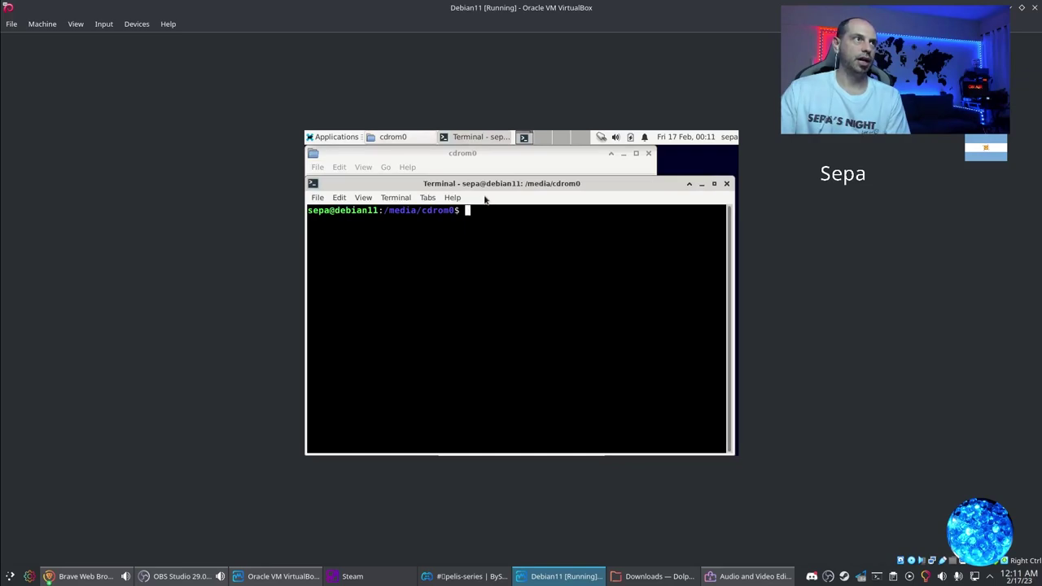
List the disc, then run 'sudo sh VBoxLinuxAdditions.run' with the user's password, which sudoers refuses.
text(ls)
key(Return)
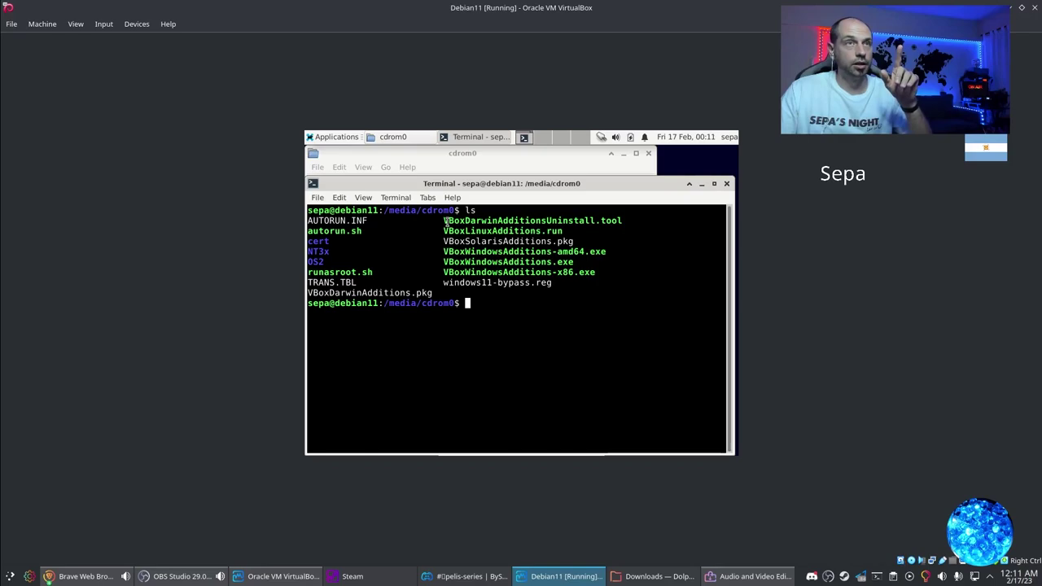
text(sudo )
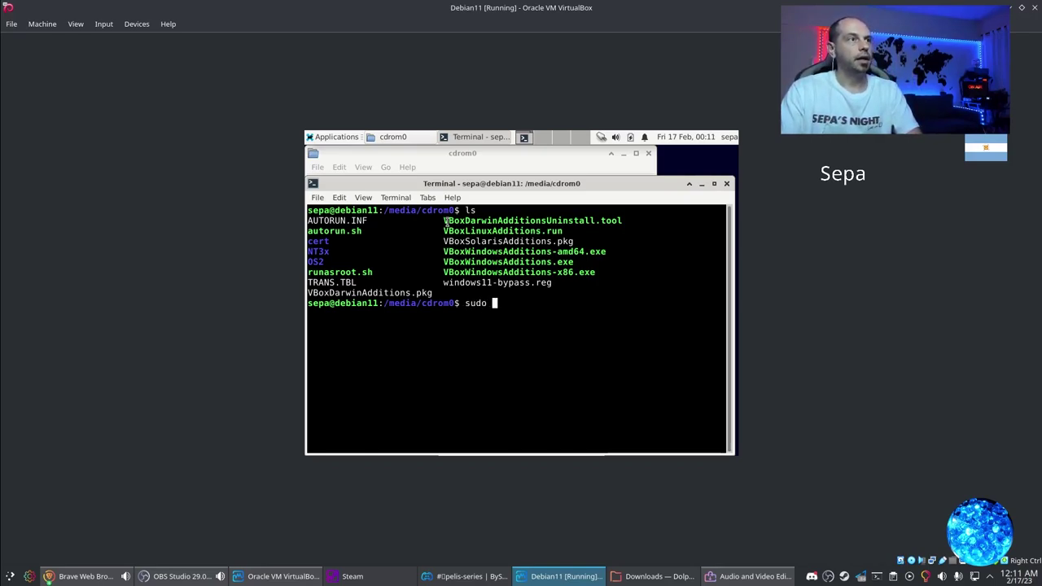
text(sh)
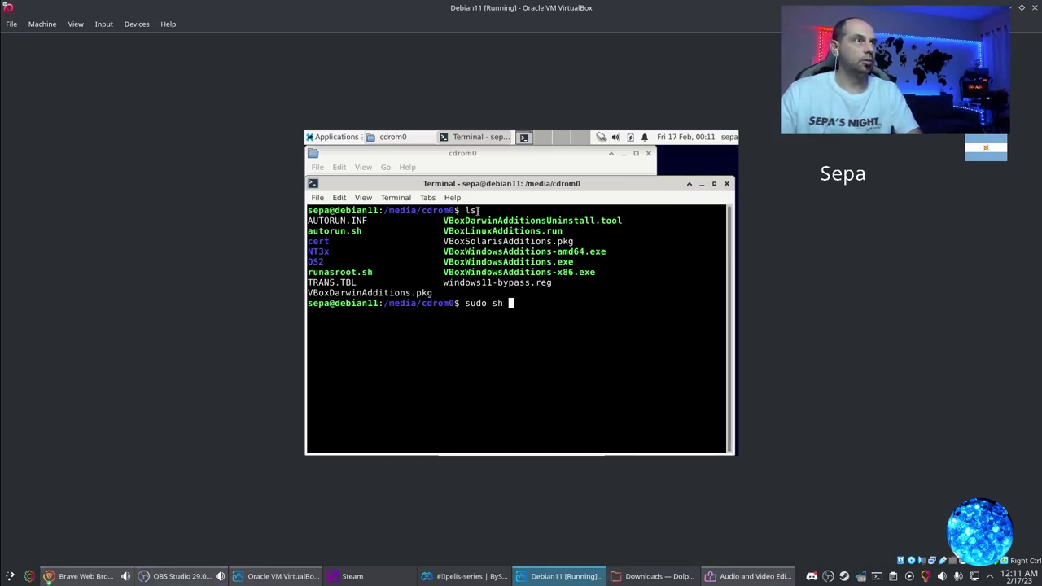
double_click(484, 232)
key(super+c)
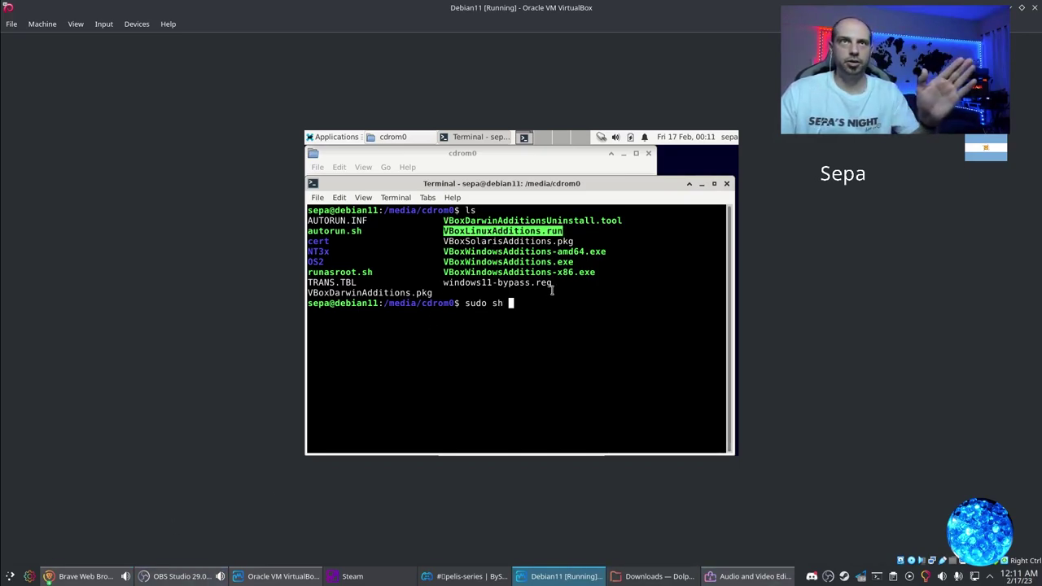
click(502, 231)
double_click(503, 231)
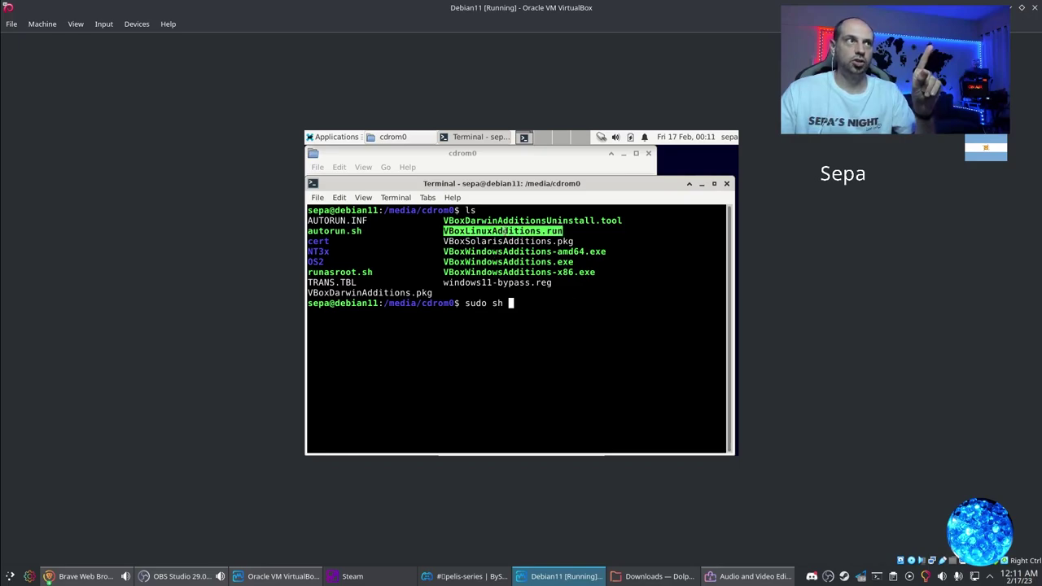
middle_click(569, 306)
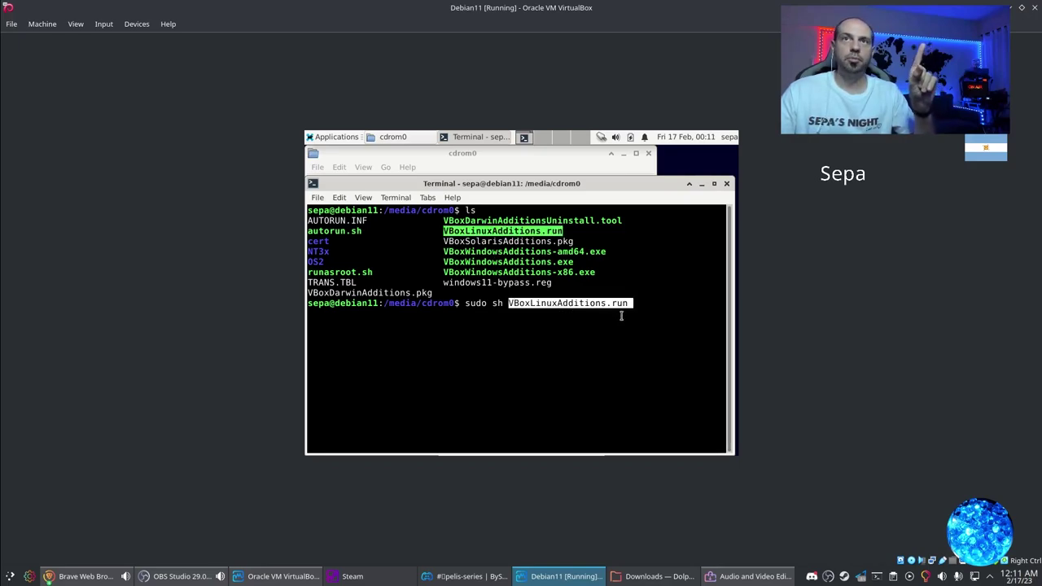
key(Return)
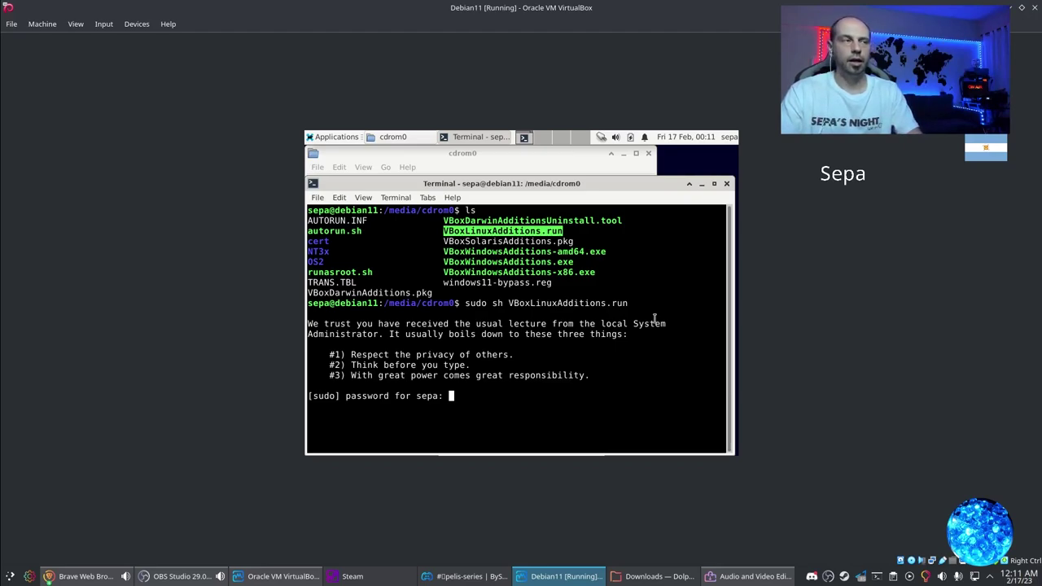
key(Return)
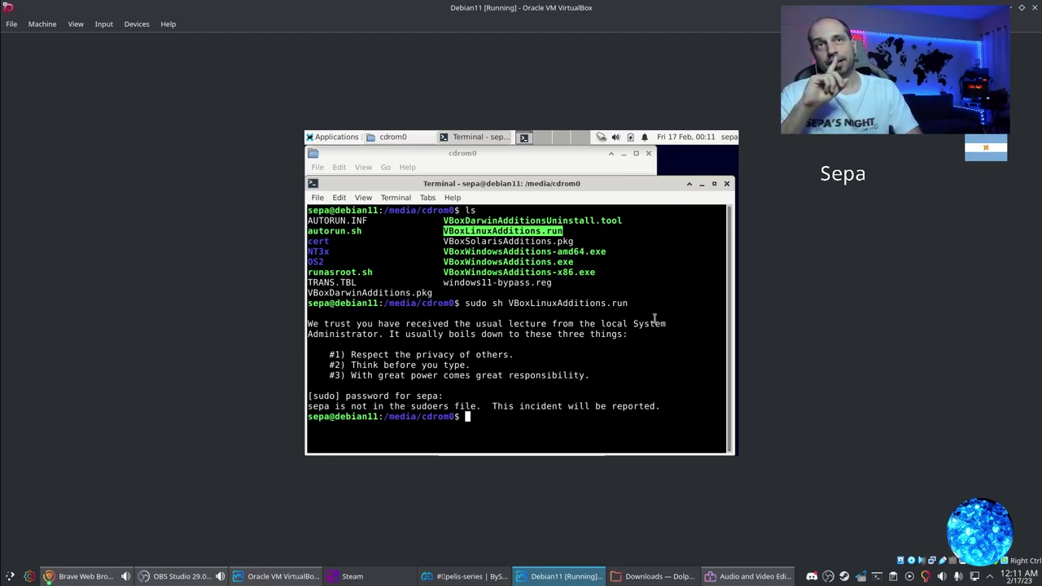
Switch to a root shell with su - and the root password, then check the working directory.
text(su )
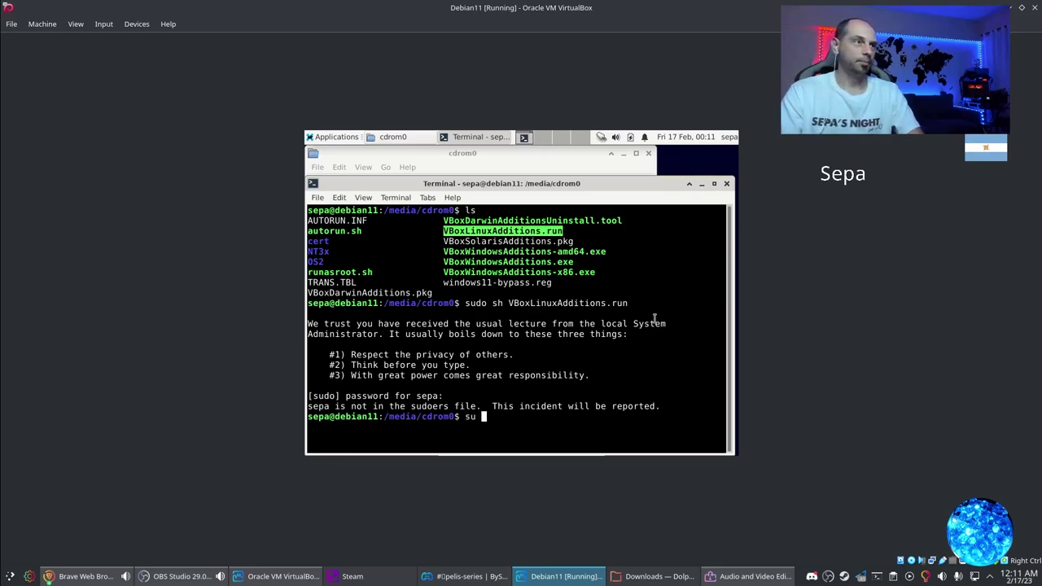
text(-)
key(Return)
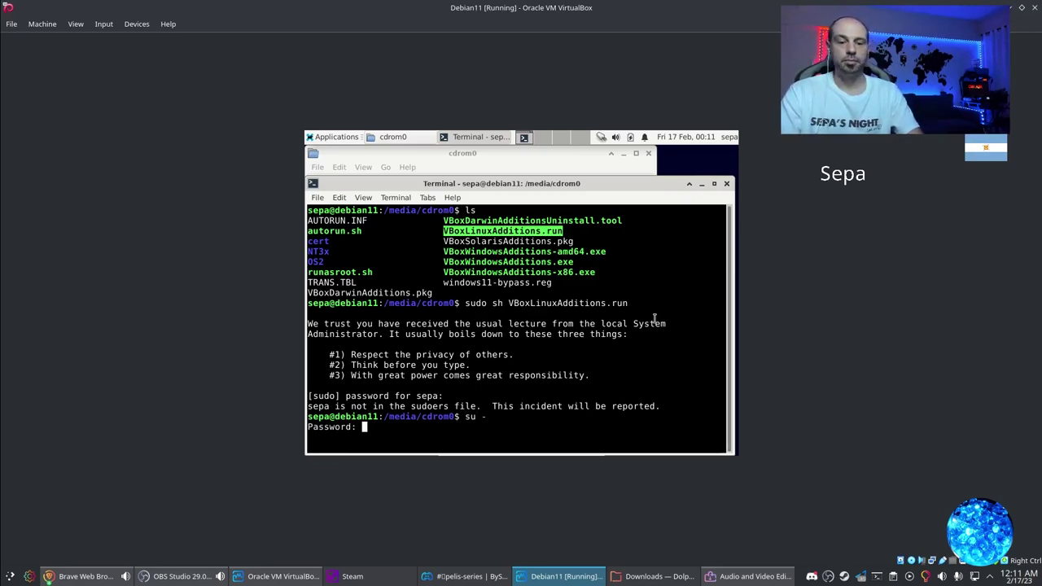
key(Return)
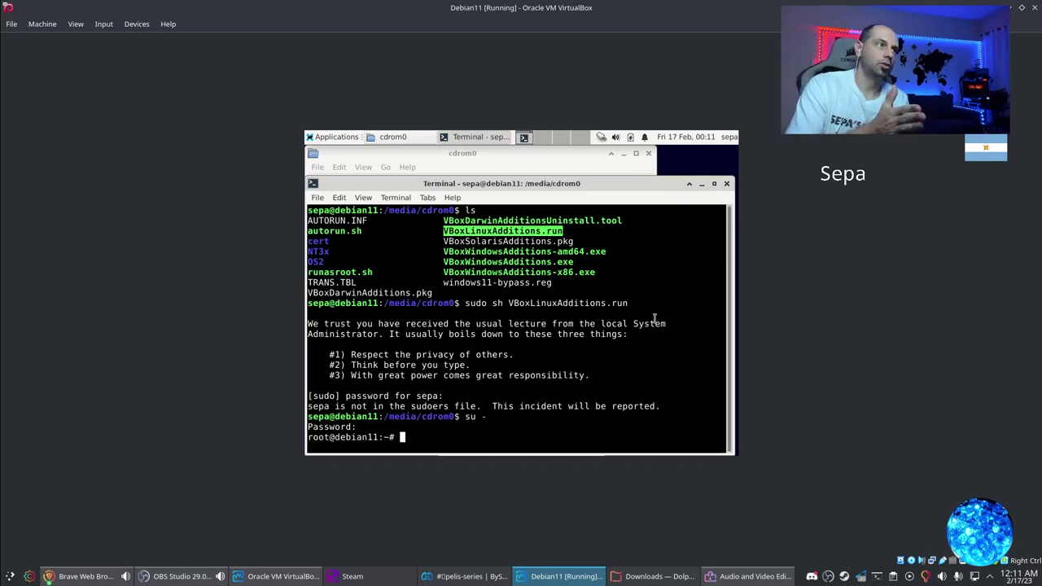
text(pwd)
key(Return)
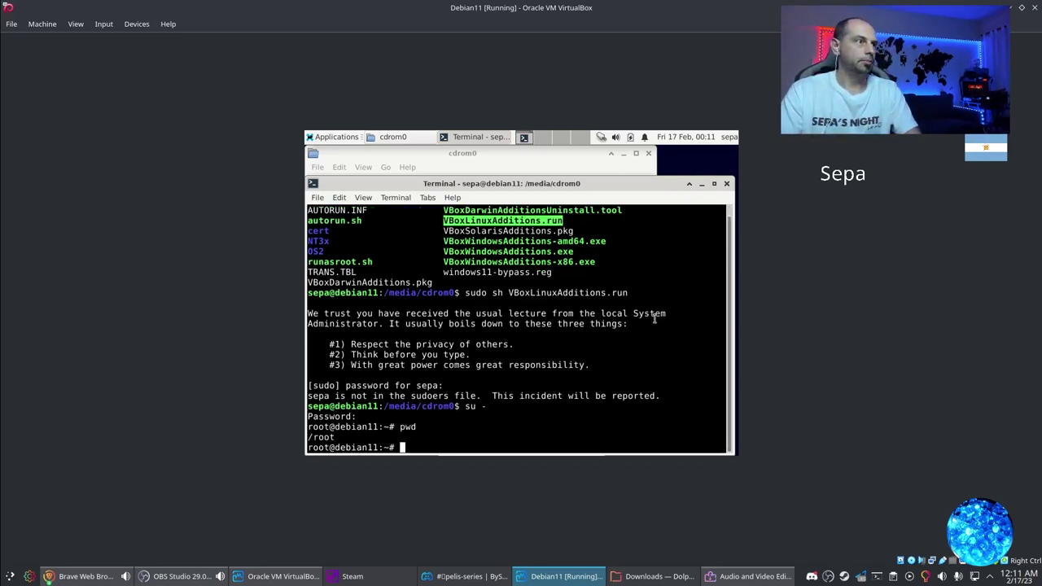
Change into the /media/cdrom0 Guest Additions disc folder.
text(cd /home/)
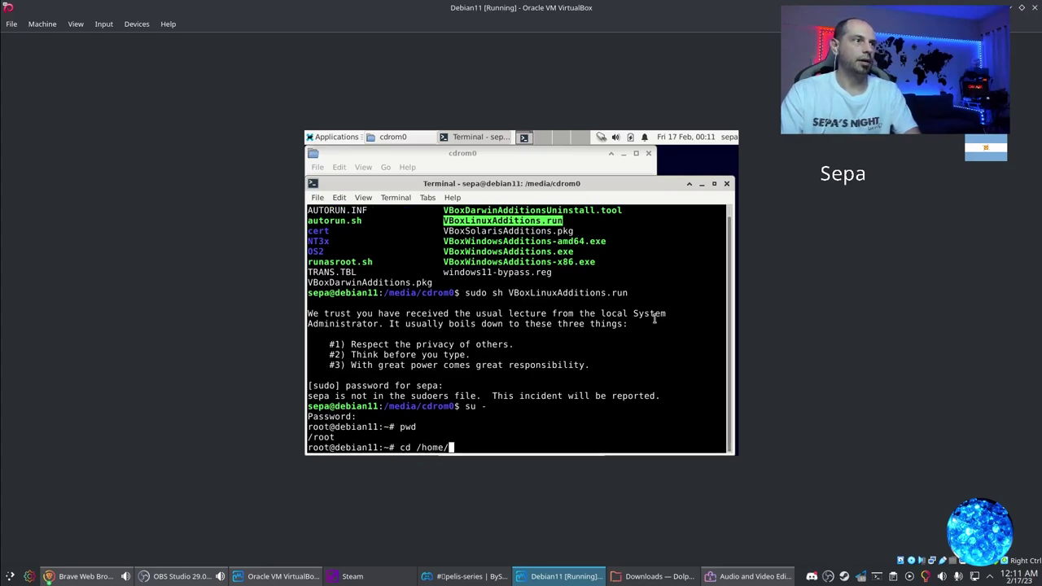
text(sepa/)
key(BackSpace)
key(BackSpace)
key(BackSpace)
key(BackSpace)
key(BackSpace)
key(BackSpace)
key(BackSpace)
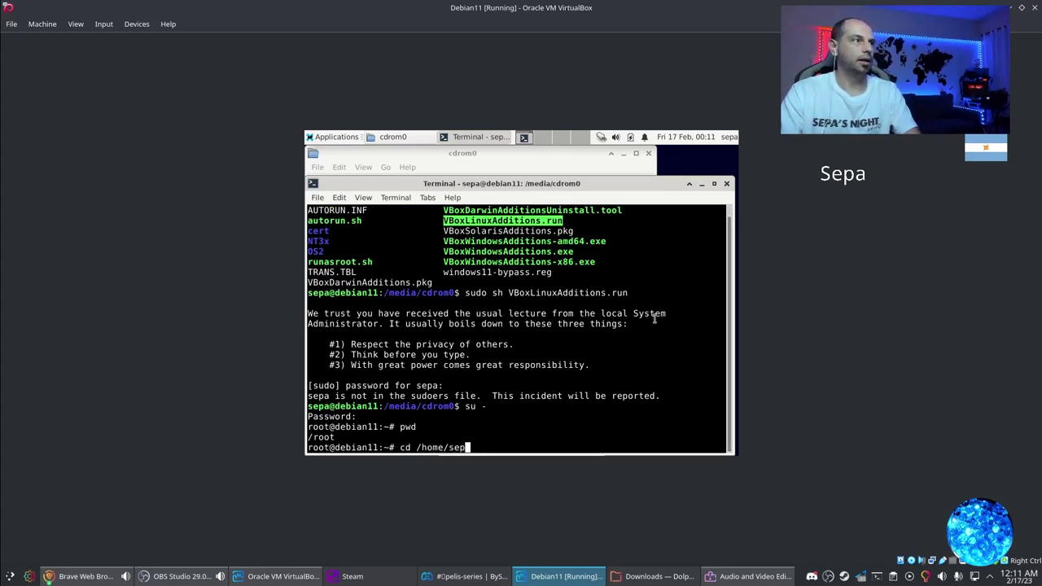
key(BackSpace)
key(BackSpace)
key(BackSpace)
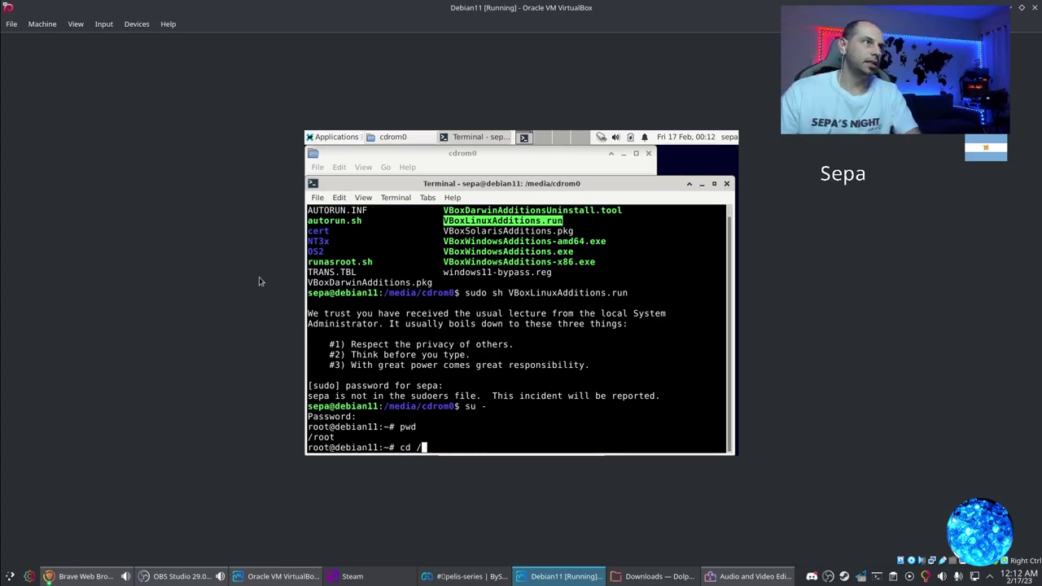
click(384, 292)
drag(384, 292, 455, 293)
key(super+c)
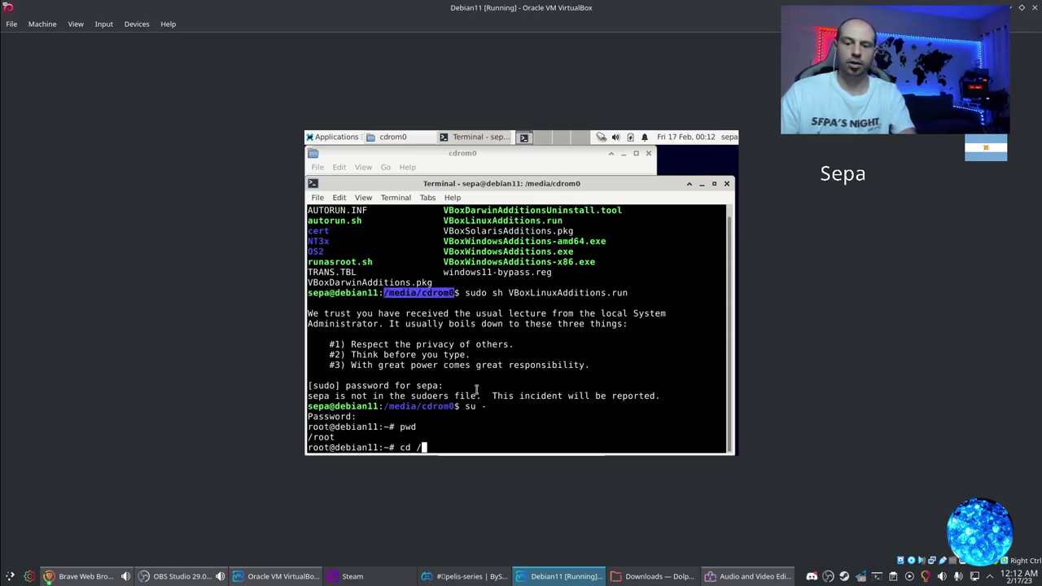
key(BackSpace)
middle_click(490, 390)
key(Return)
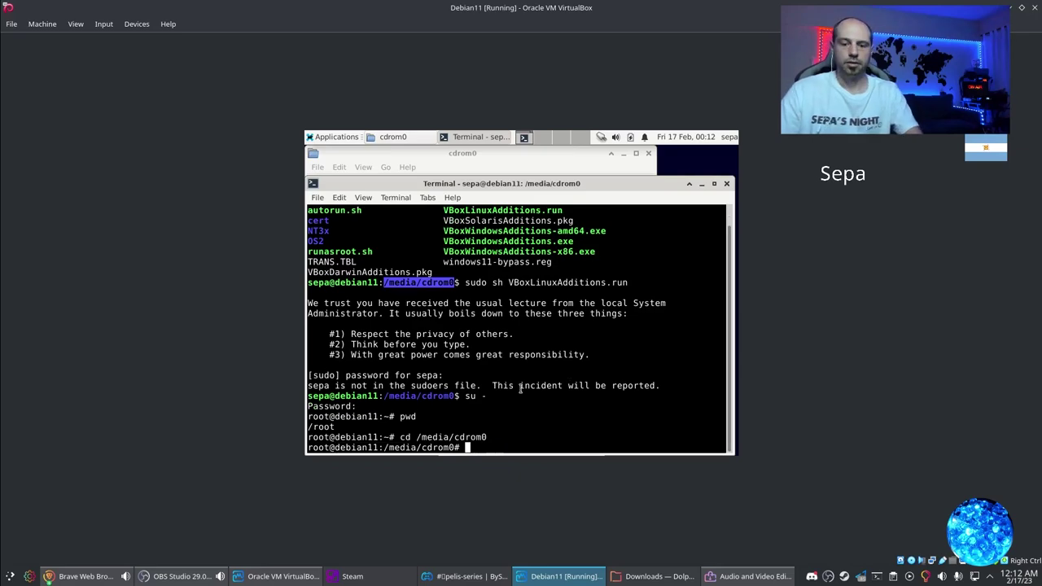
List the disc's files and run VBoxLinuxAdditions.run with sh as root.
text(ls)
key(Return)
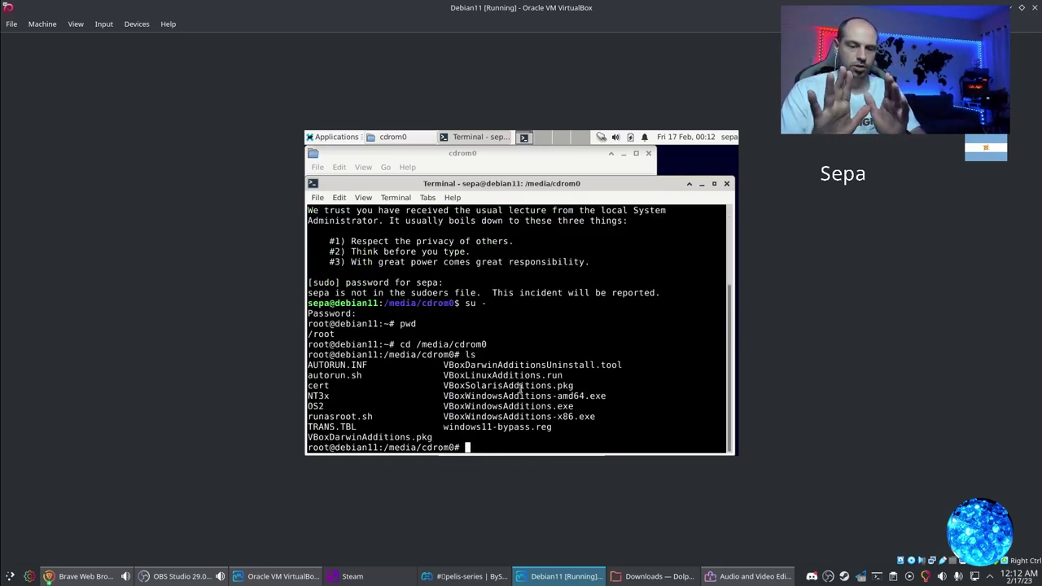
text(sh)
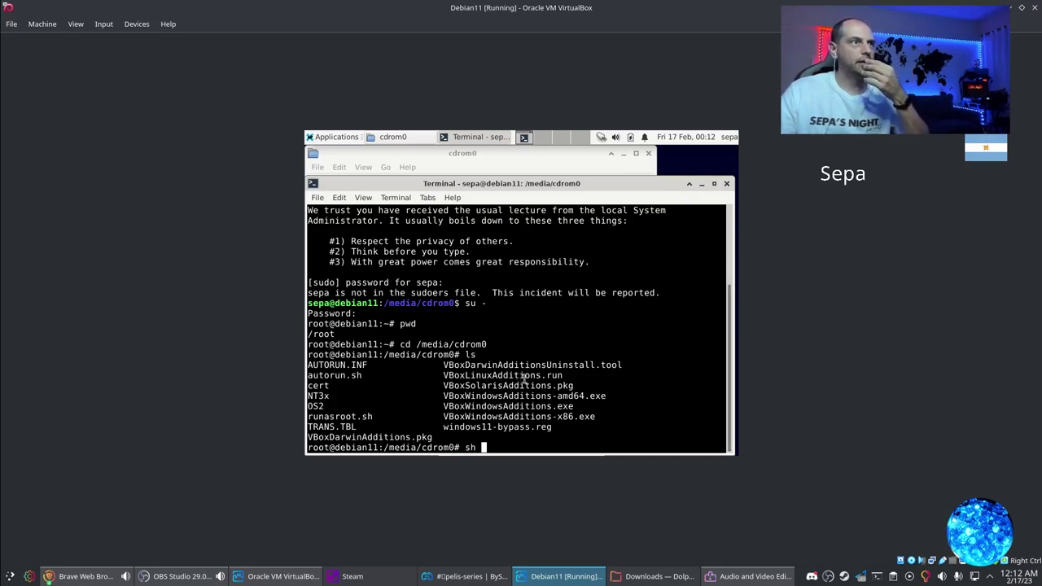
double_click(524, 378)
middle_click(628, 394)
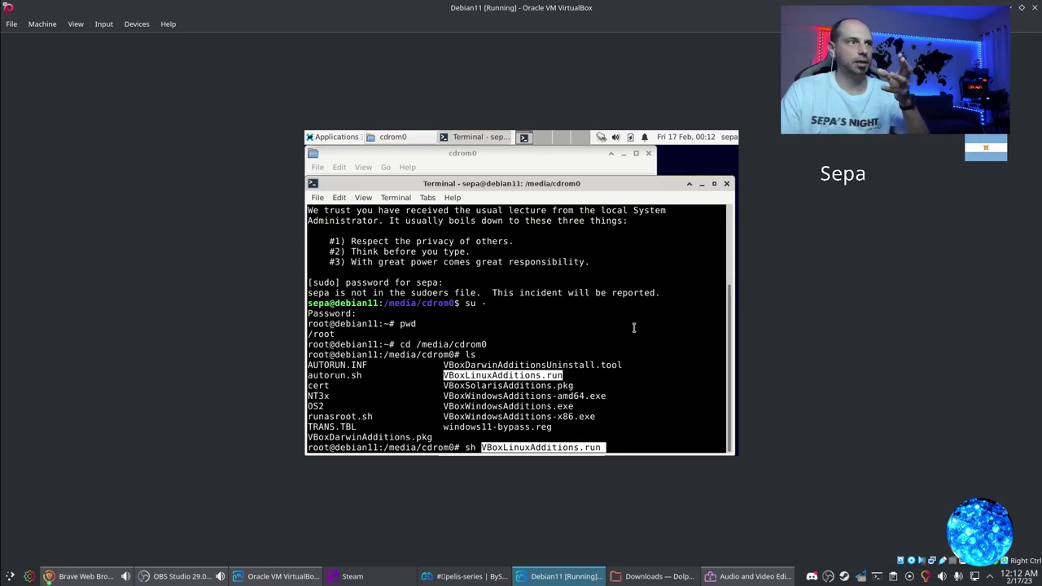
key(Return)
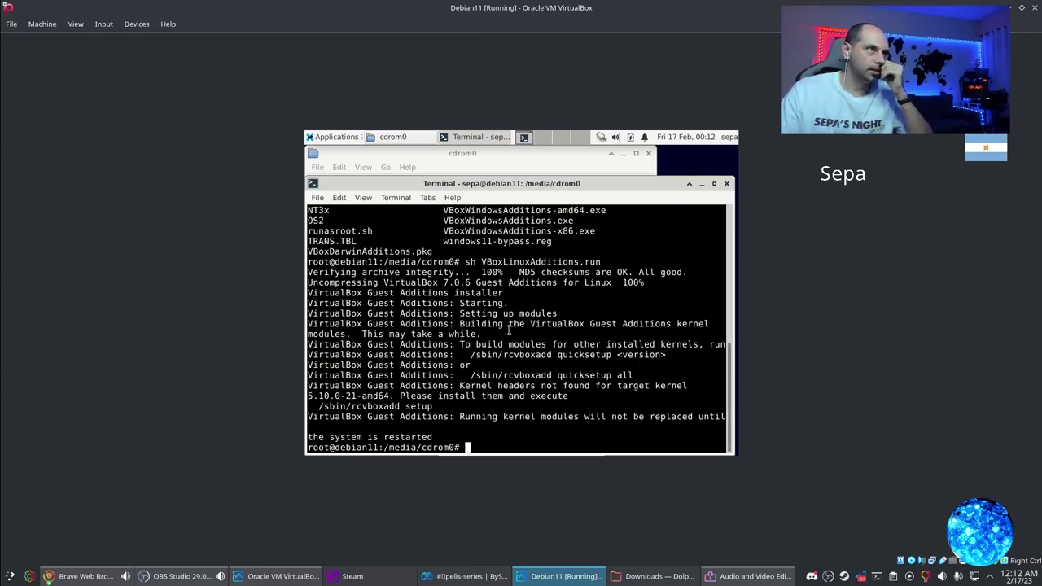
Highlight the 'Kernel headers not found' error for 5.10.0-21-amd64, then start typing apt.
drag(459, 385, 585, 394)
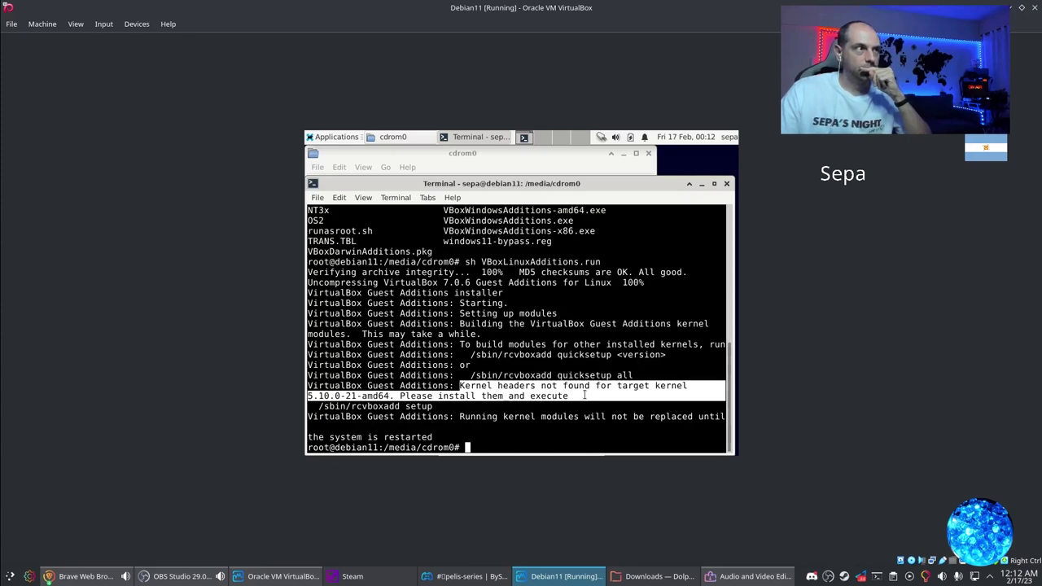
click(468, 393)
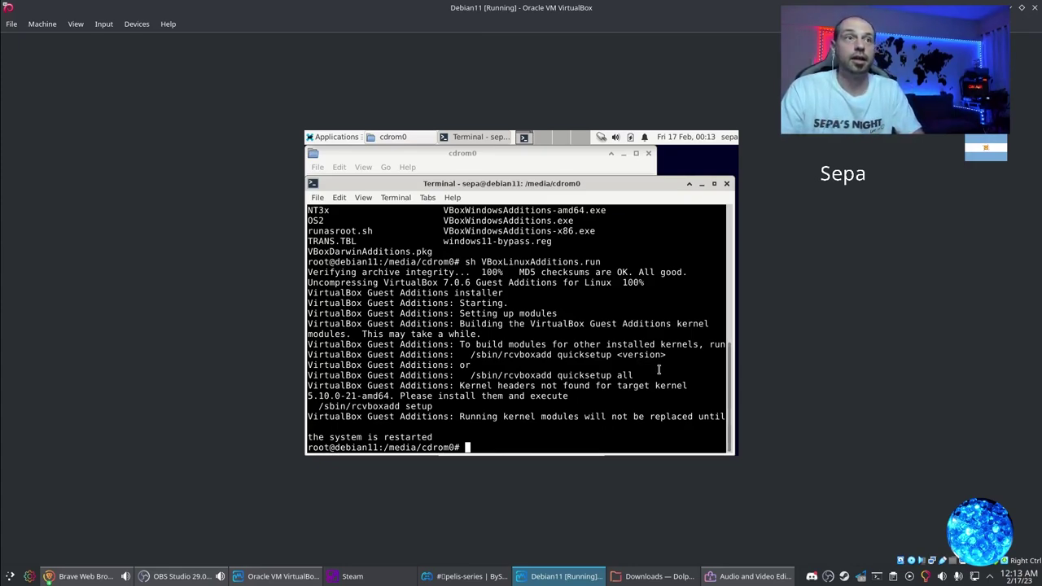
text(apt)
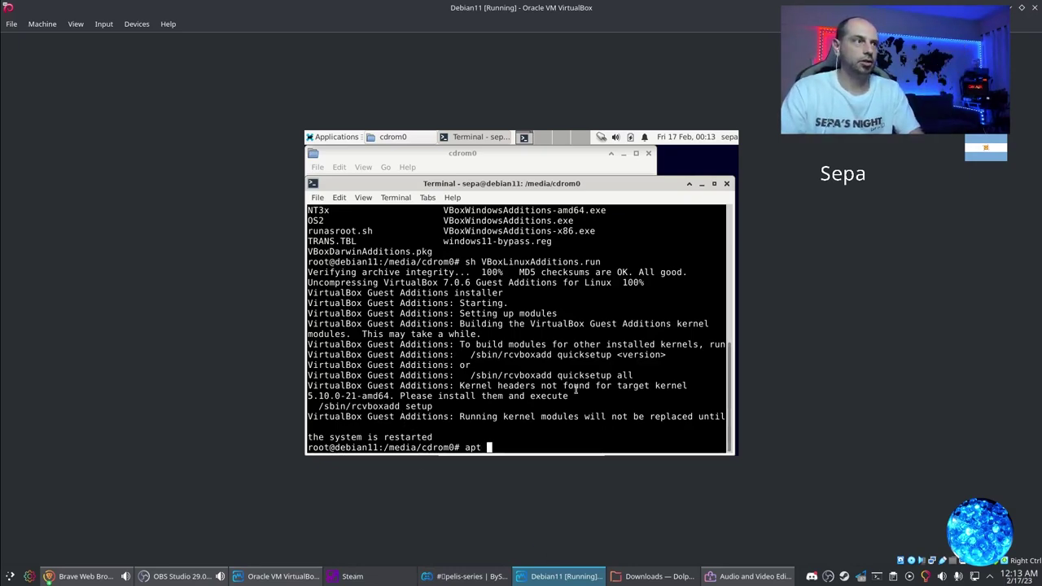
Run apt search kernel headers and scroll back through the results.
text(search )
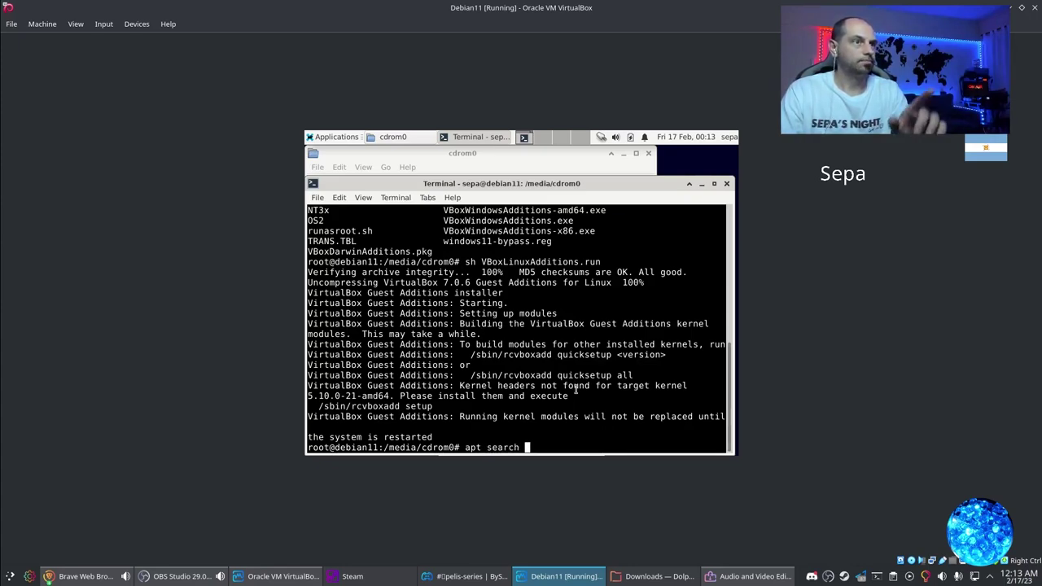
text(k)
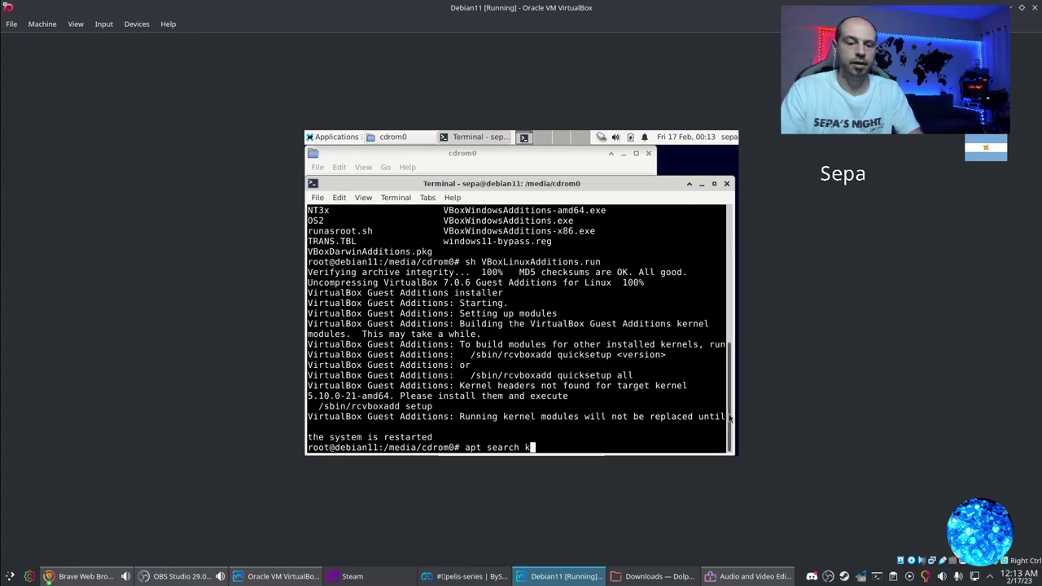
text(ernel )
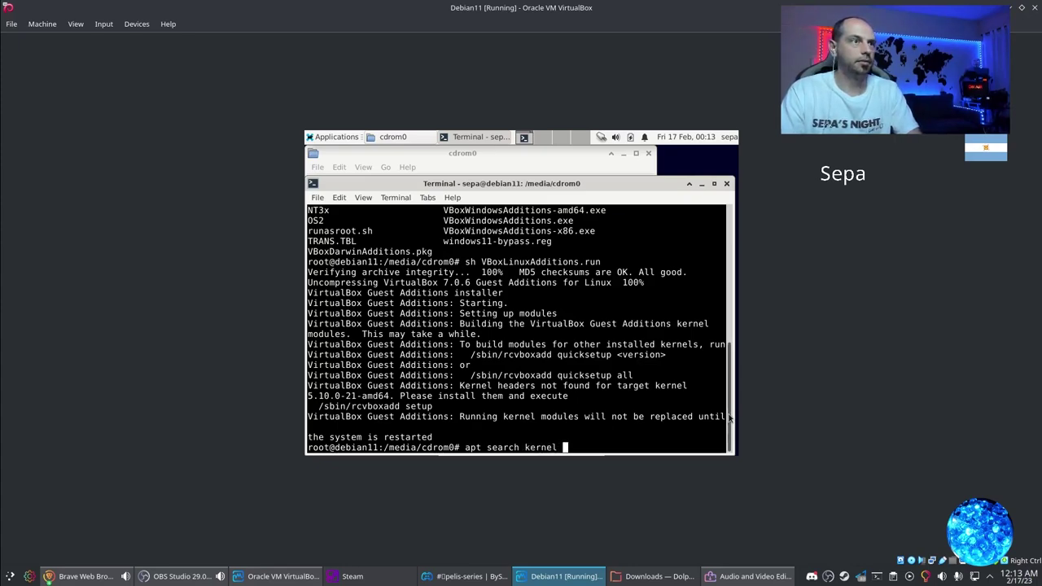
text(headers)
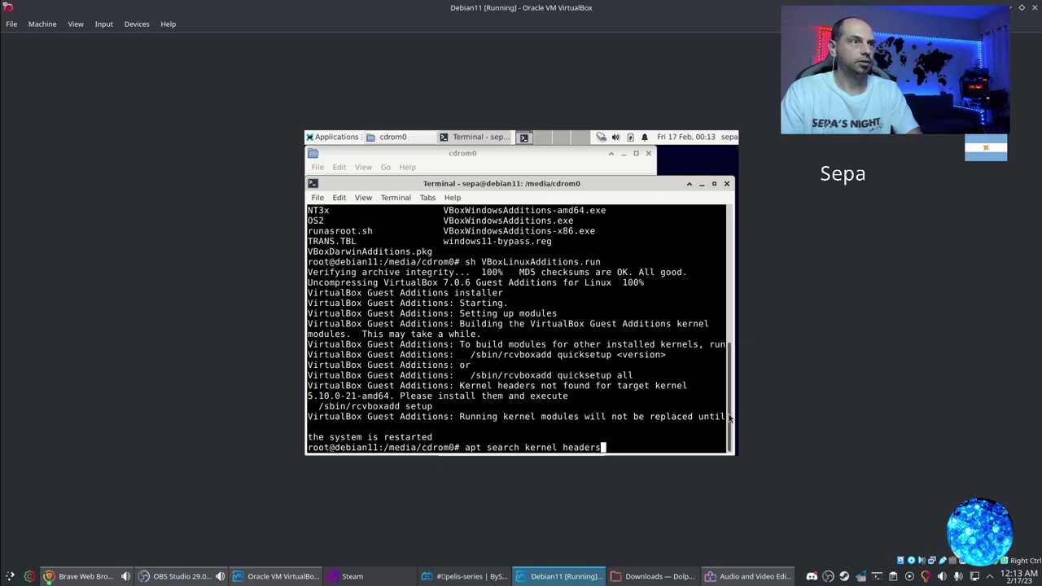
key(Return)
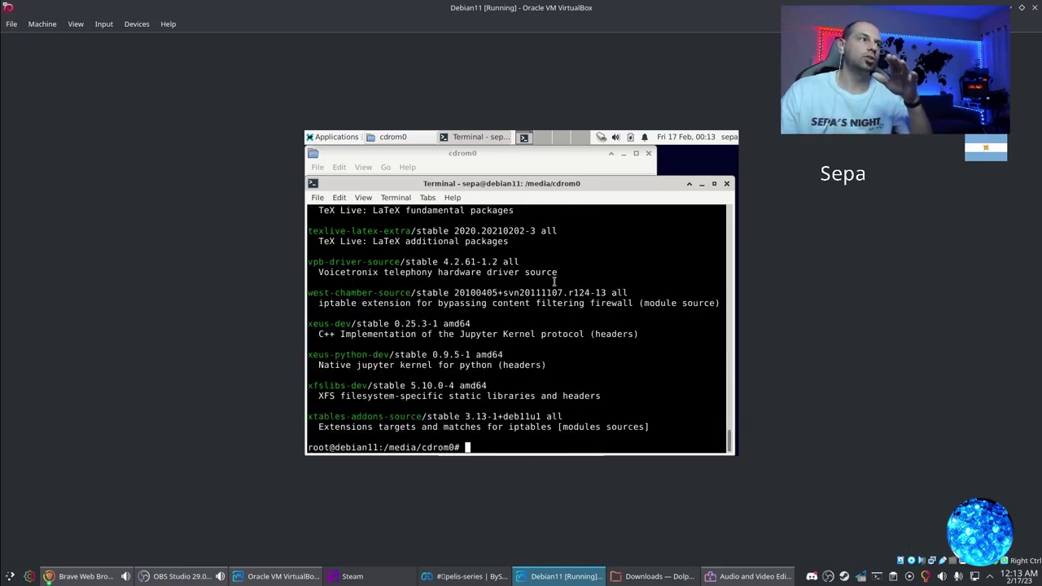
scroll(479, 326, up, 15)
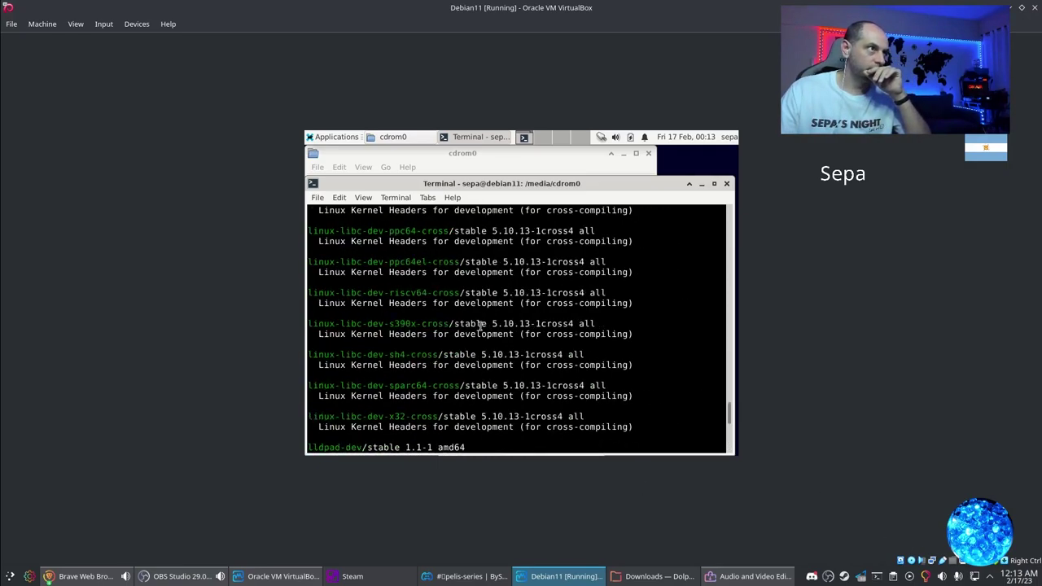
scroll(482, 324, up, 10)
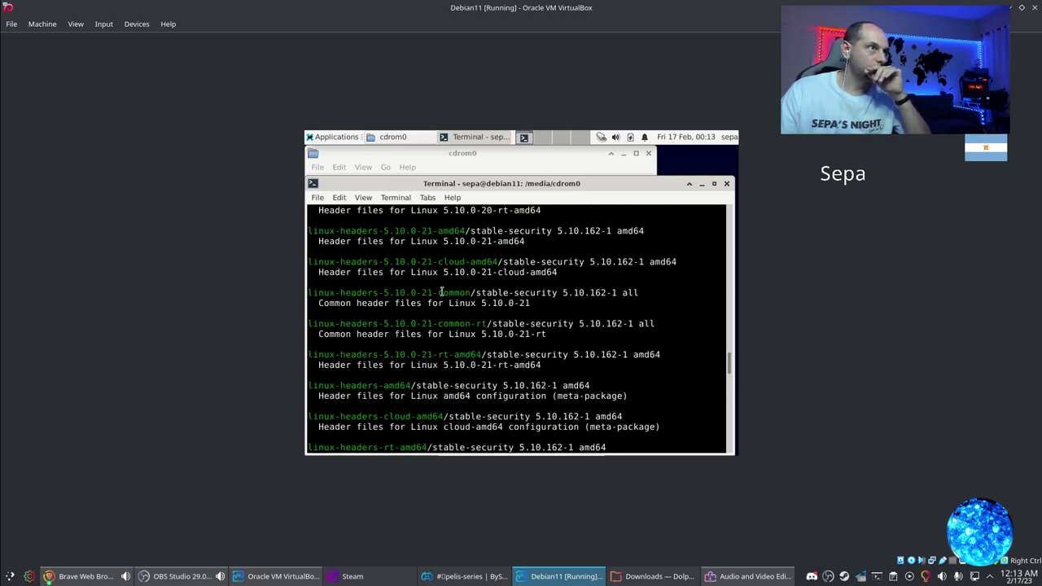
Highlight the linux-headers-5.10.0-21-amd64 entry, then scroll down to the root prompt.
double_click(442, 230)
click(389, 230)
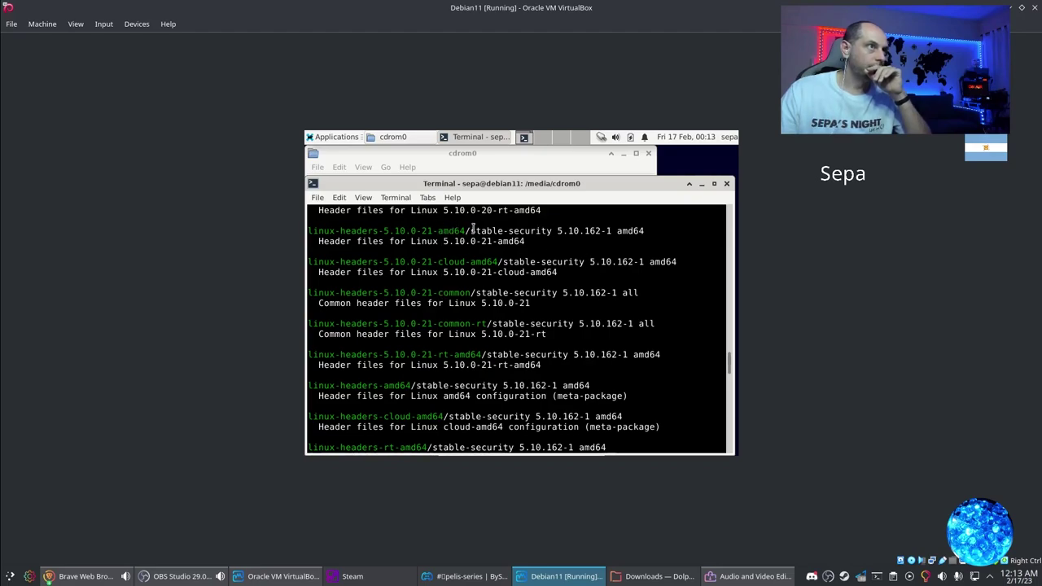
drag(465, 230, 312, 229)
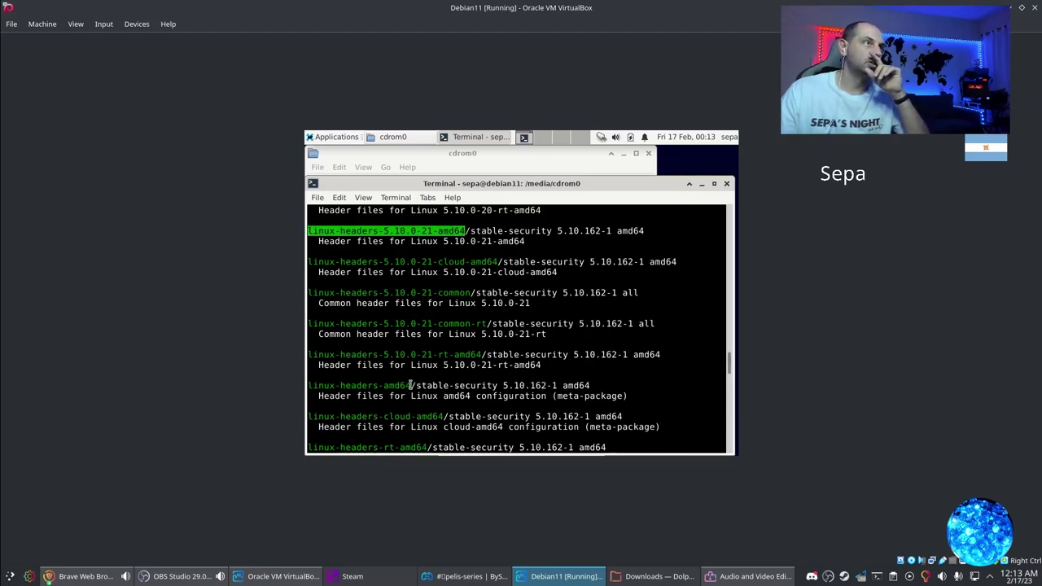
drag(410, 385, 289, 384)
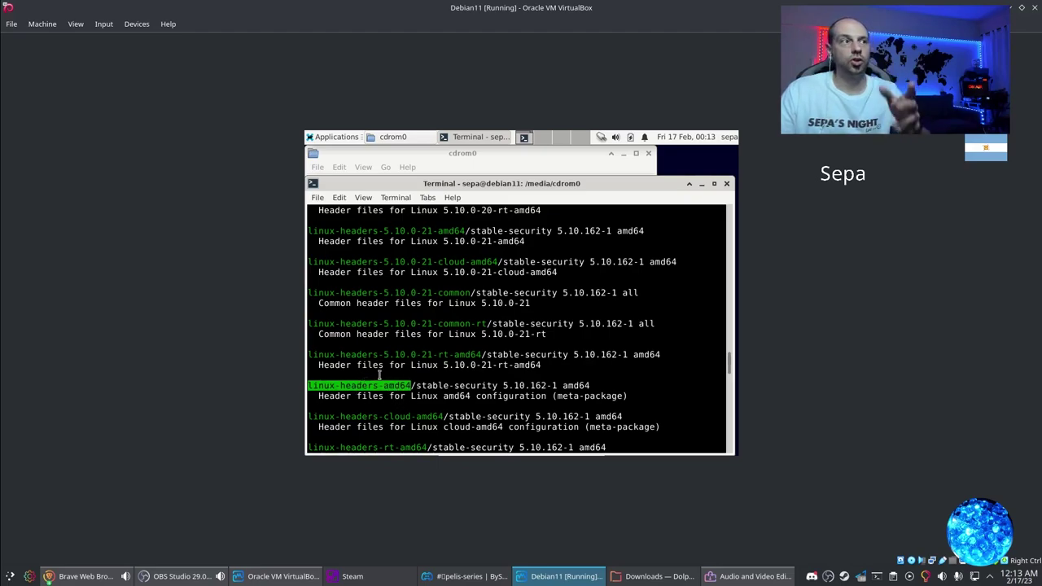
scroll(407, 370, down, 12)
scroll(452, 364, down, 15)
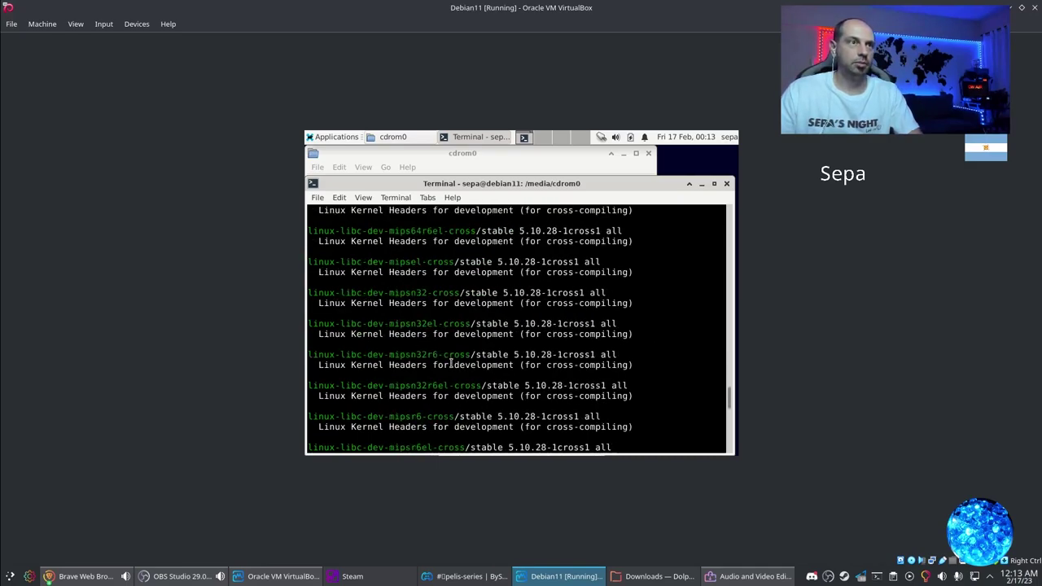
scroll(446, 368, down, 5)
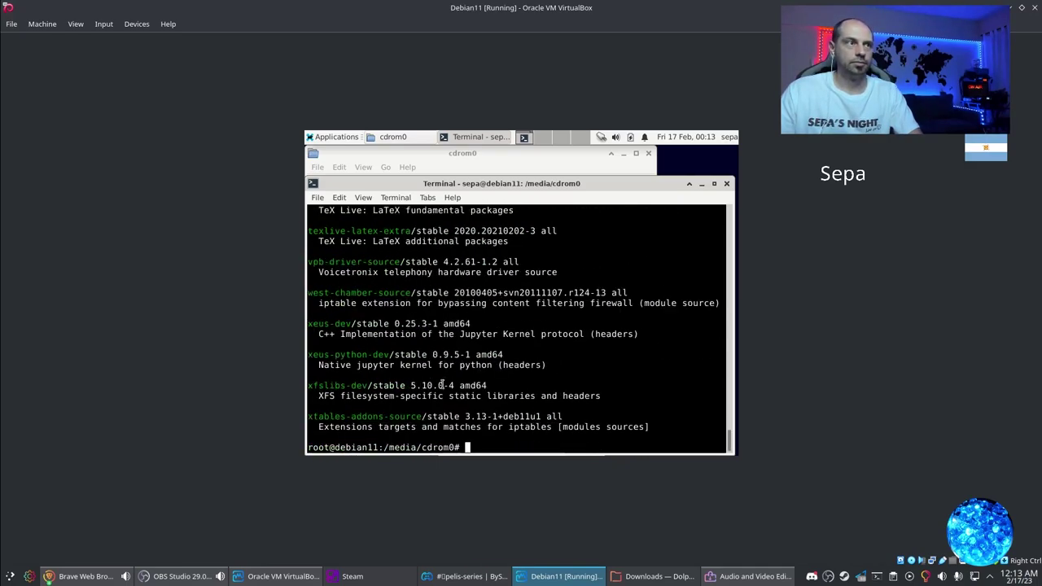
Run apt install linux-headers-amd64 and confirm installing the 27 new packages.
text(apt install)
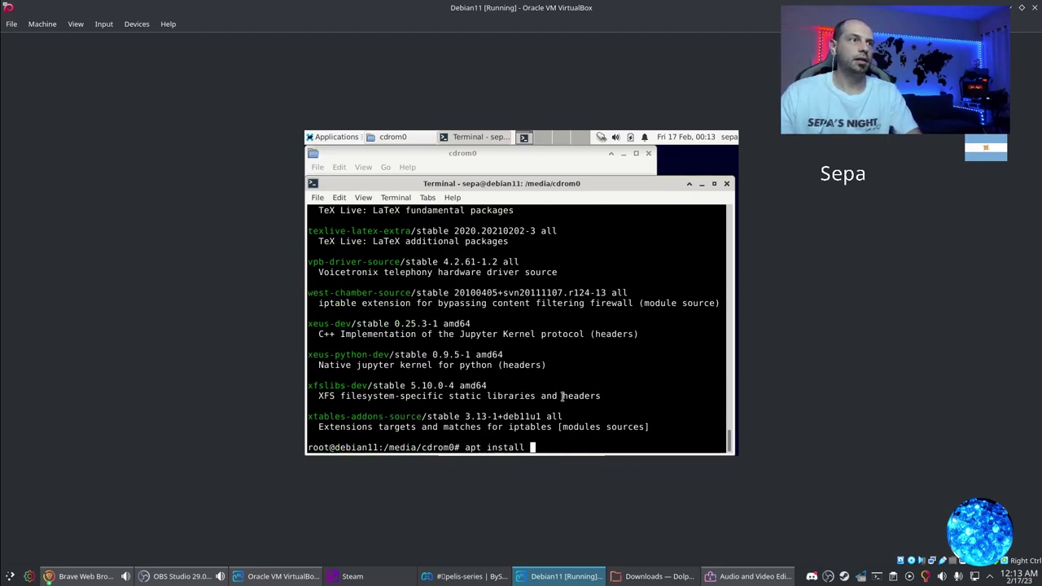
text(linux-headers-amd64)
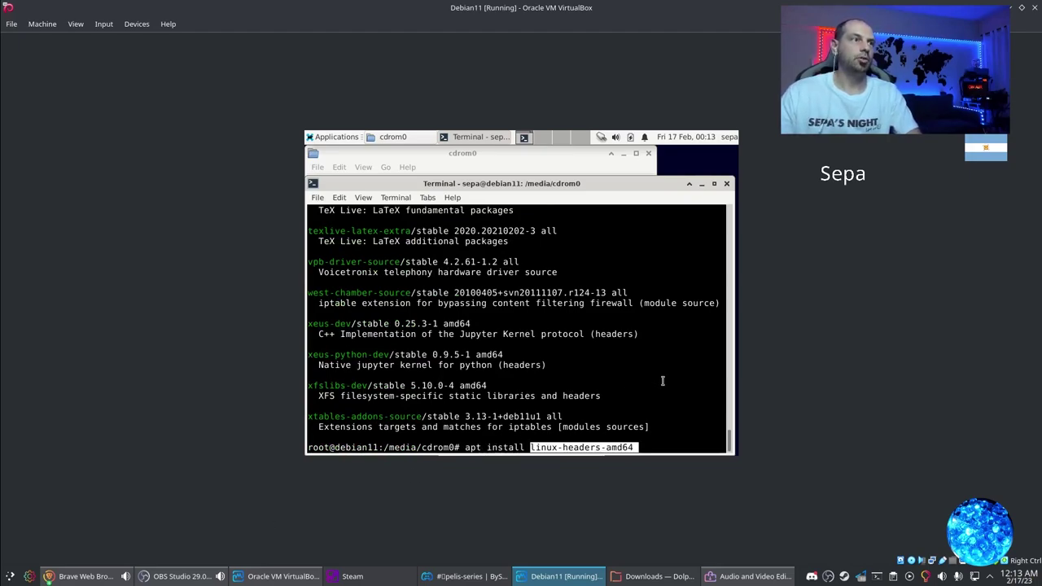
key(Return)
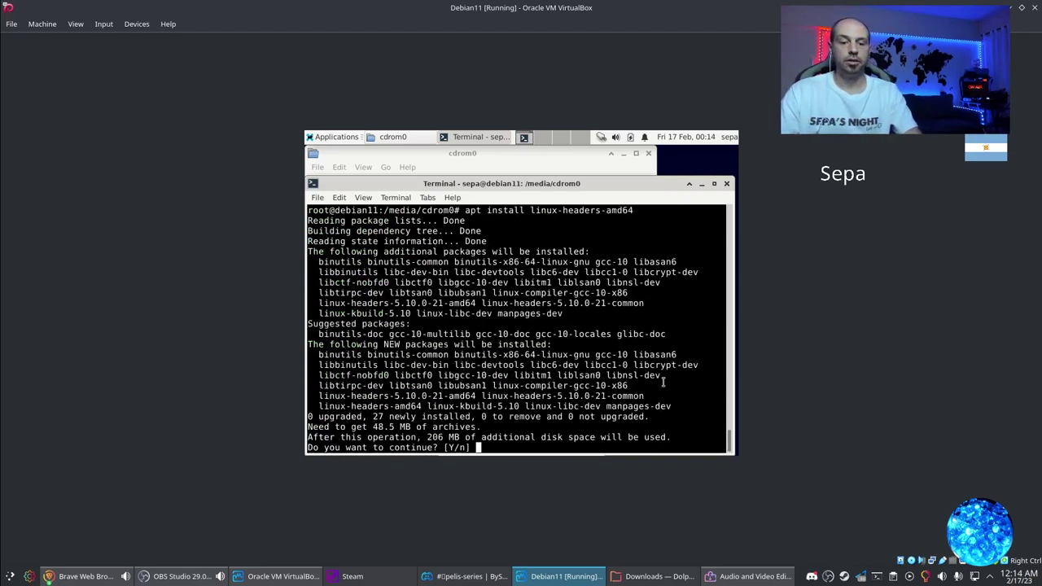
key(Return)
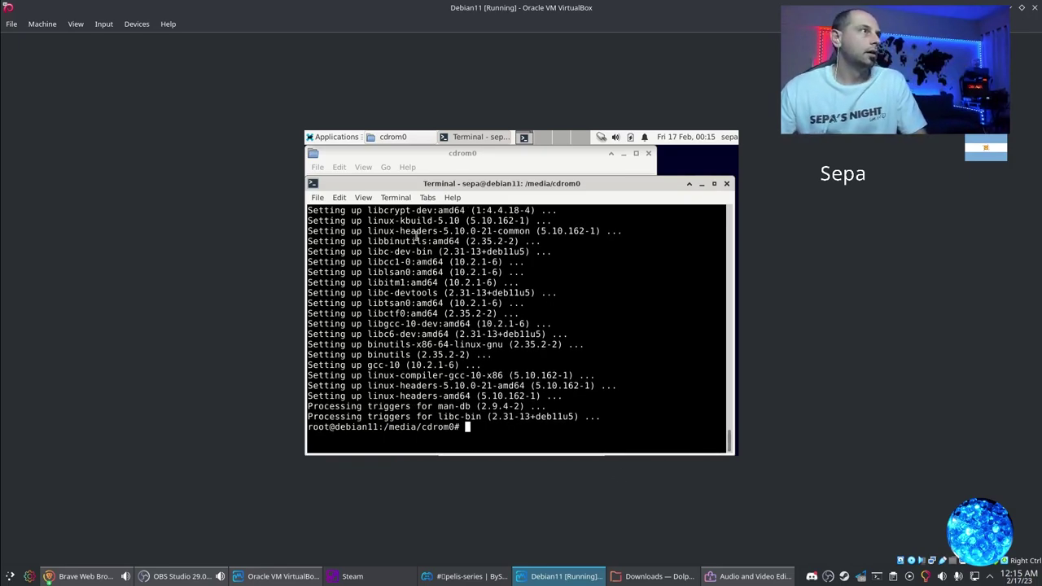
Launch Synaptic Package Manager from Applications > Settings and authenticate with the root password.
click(329, 136)
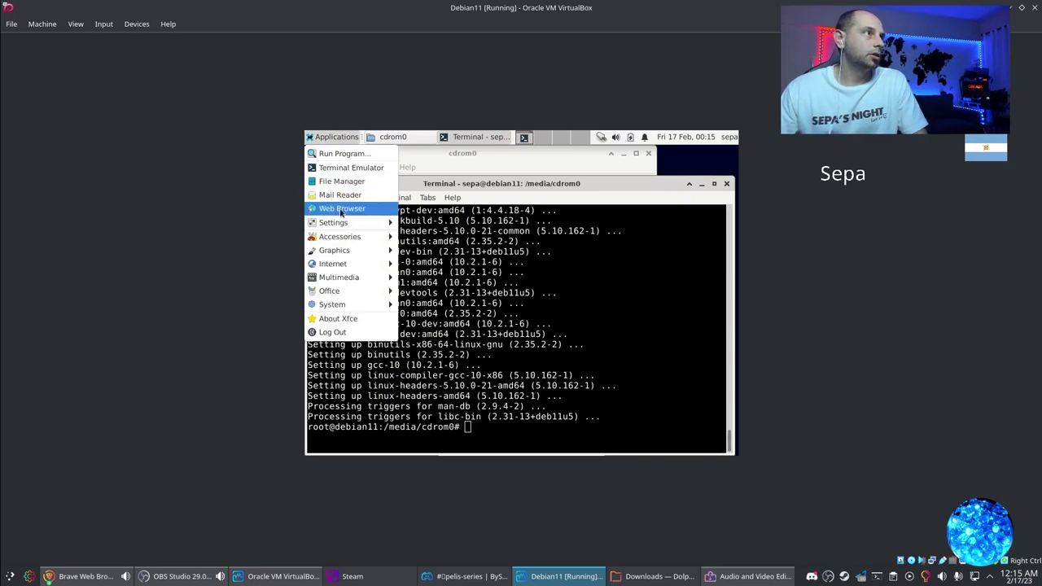
mouse_move(346, 238)
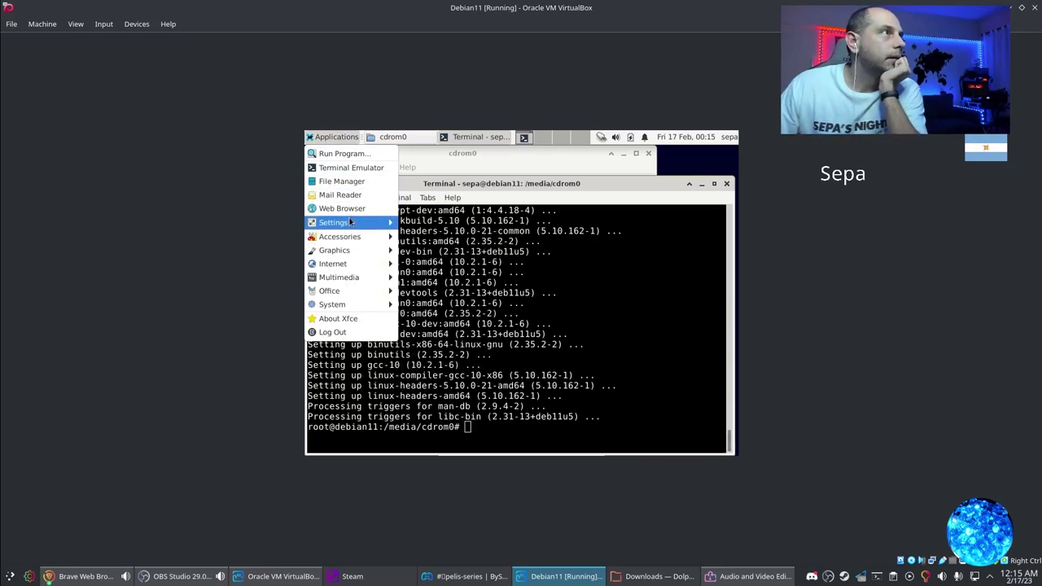
mouse_move(367, 223)
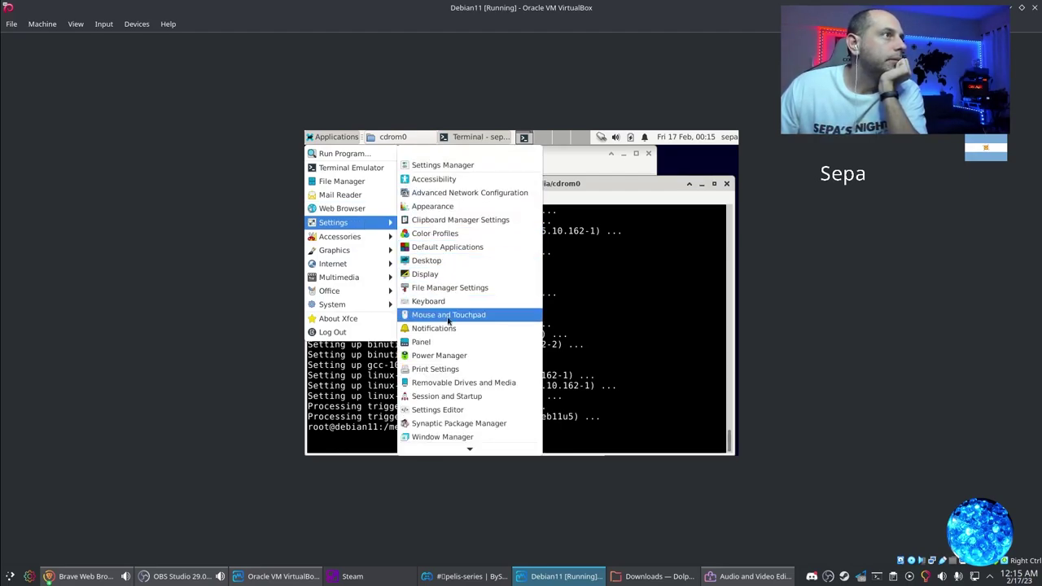
mouse_move(468, 449)
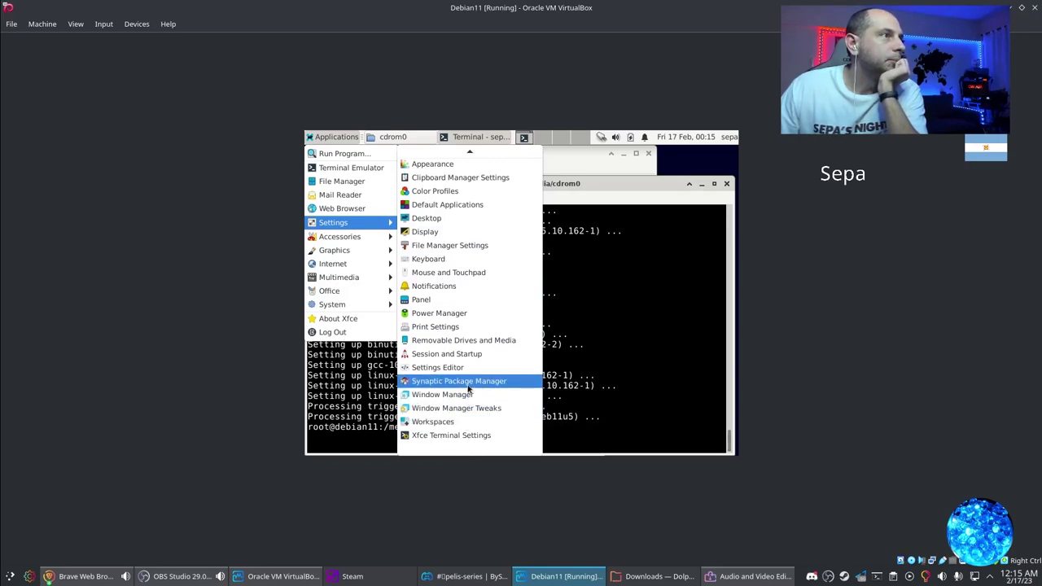
click(468, 387)
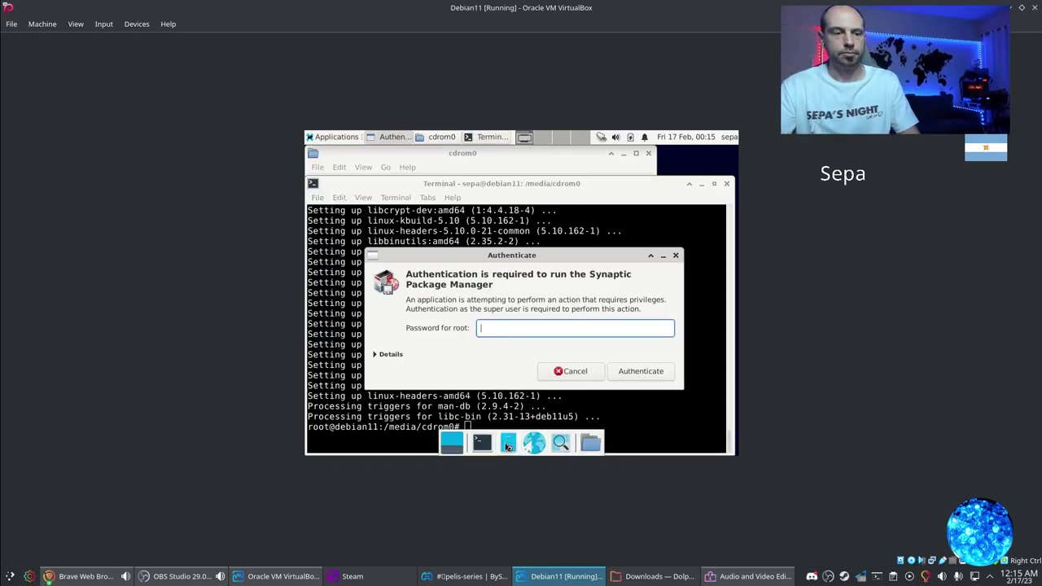
text(••)
key(Return)
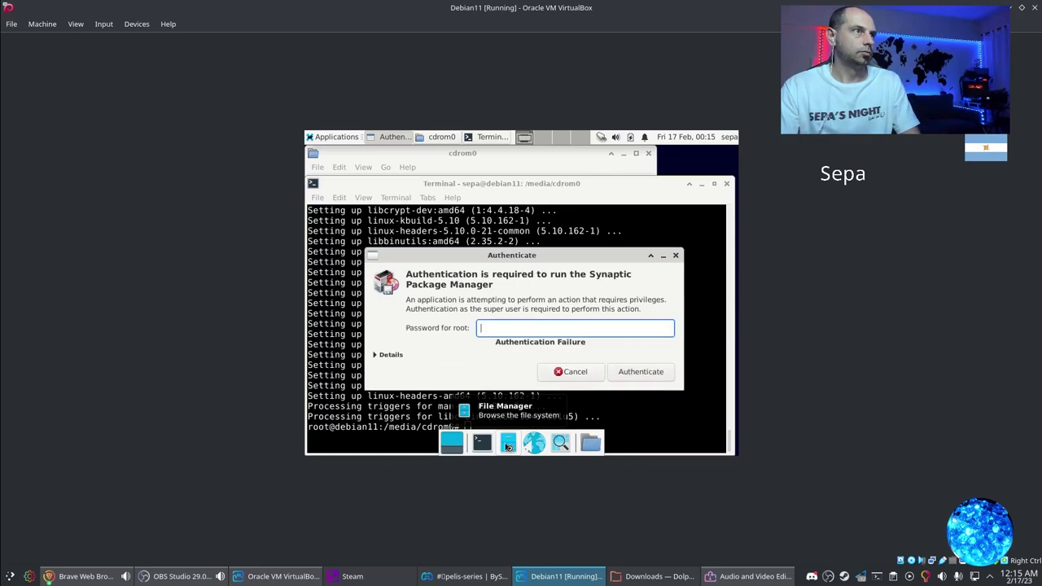
text(••••)
key(Return)
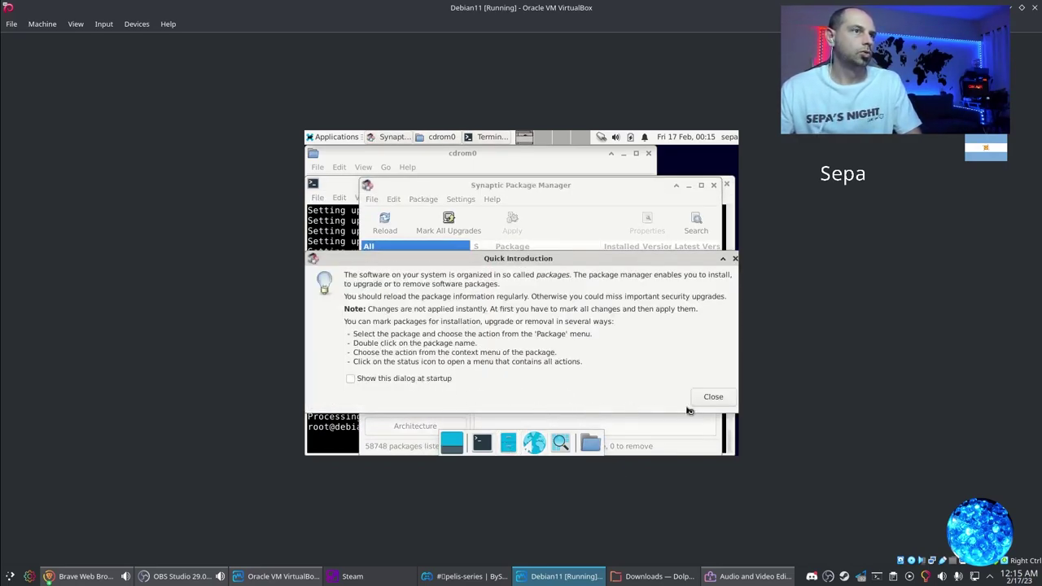
Maximize Synaptic, search for linux-headers (76 packages), then return to the terminal.
click(699, 400)
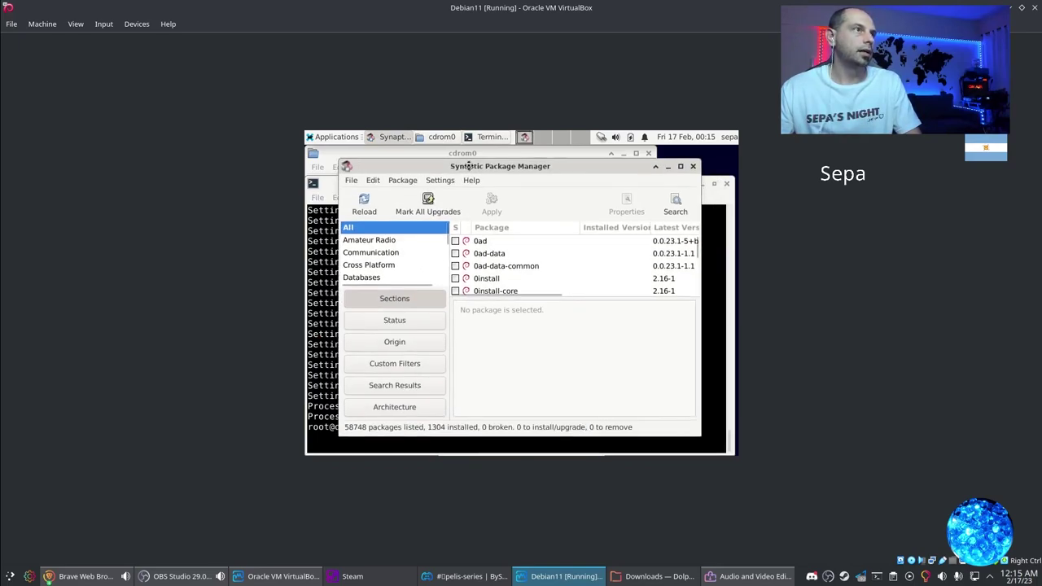
drag(491, 191, 472, 145)
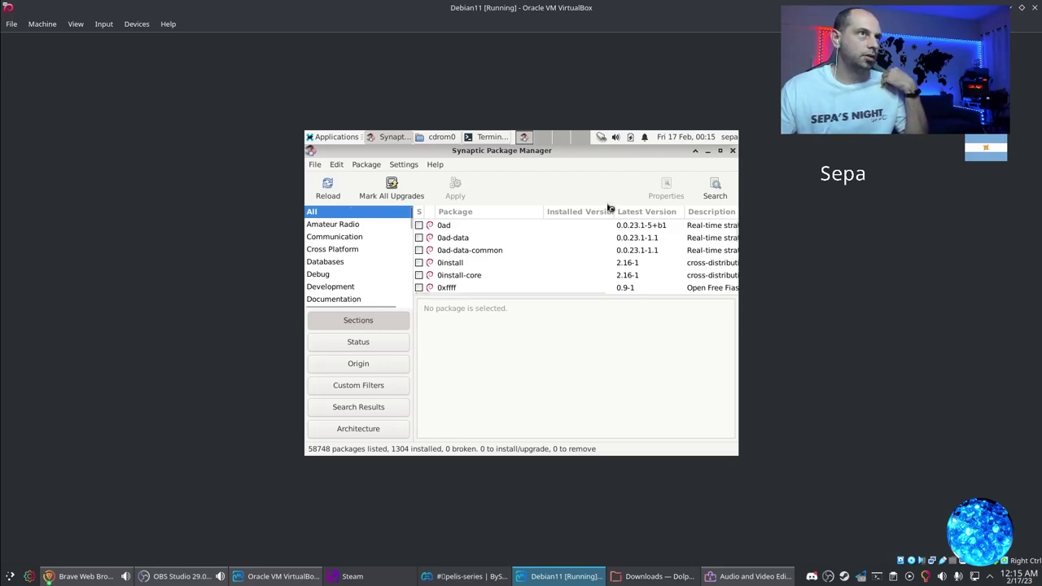
click(717, 194)
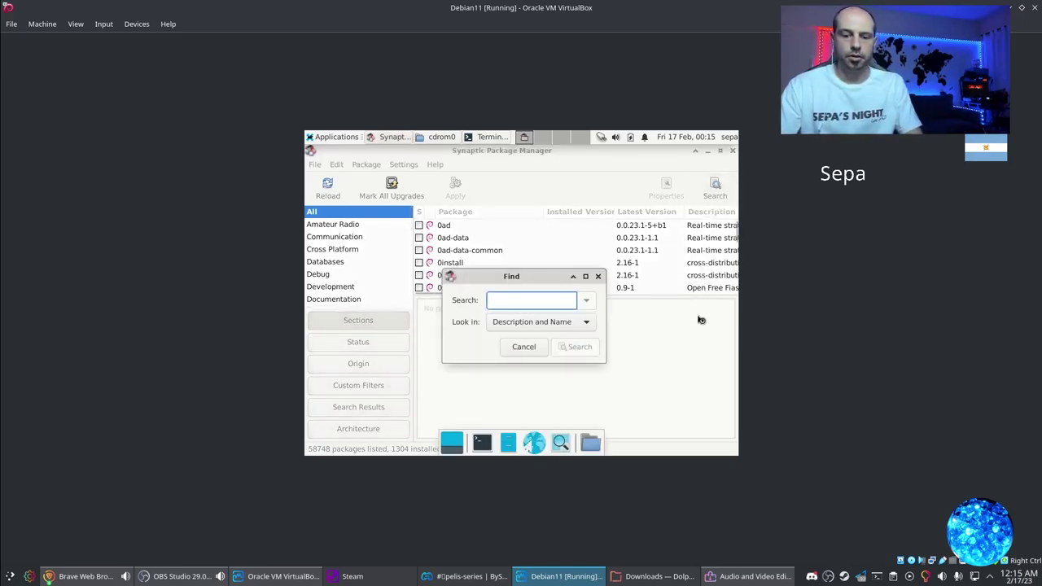
text(linux-headers)
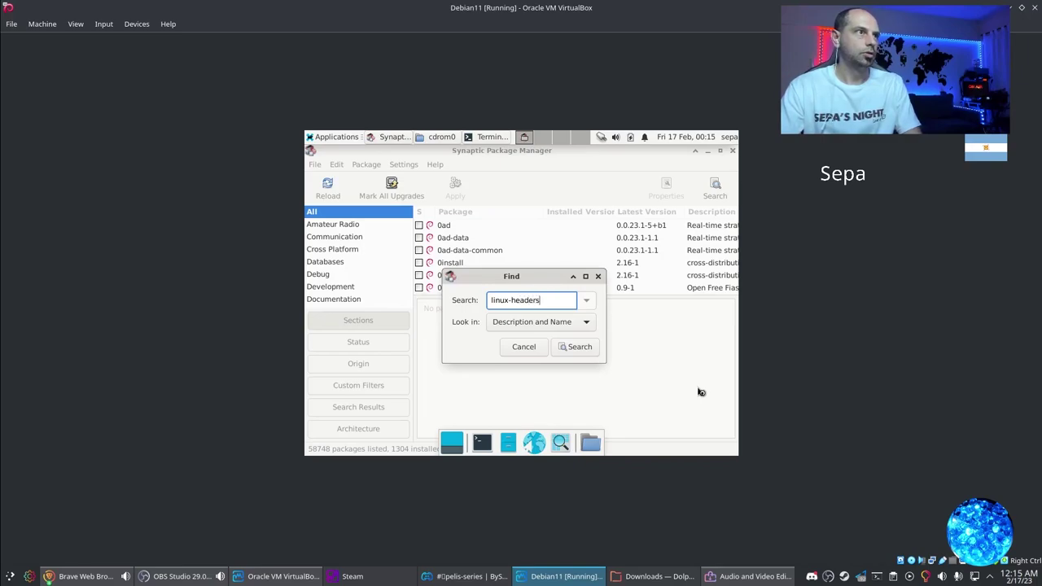
key(Return)
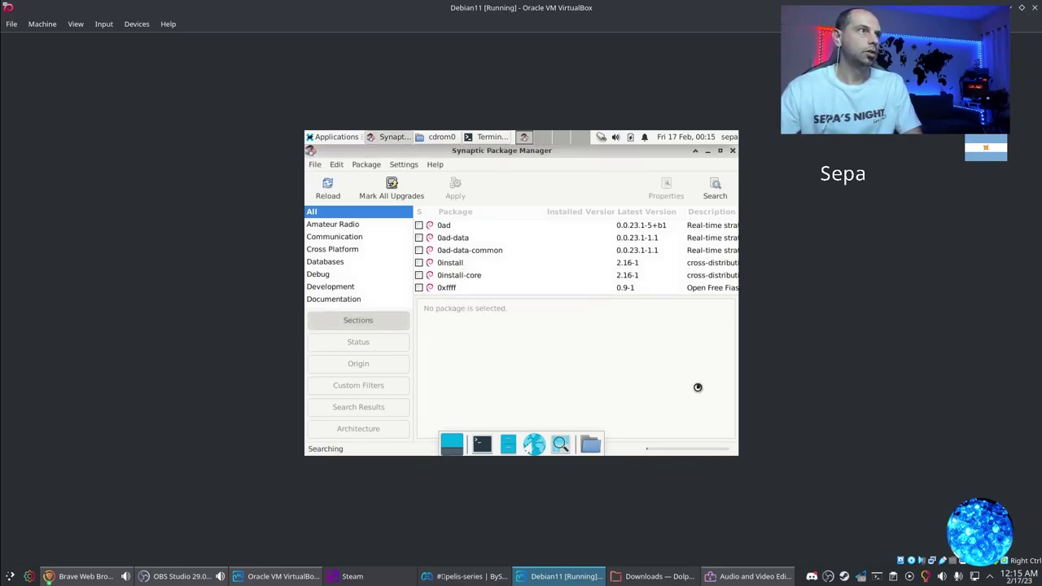
scroll(544, 242, down, 2)
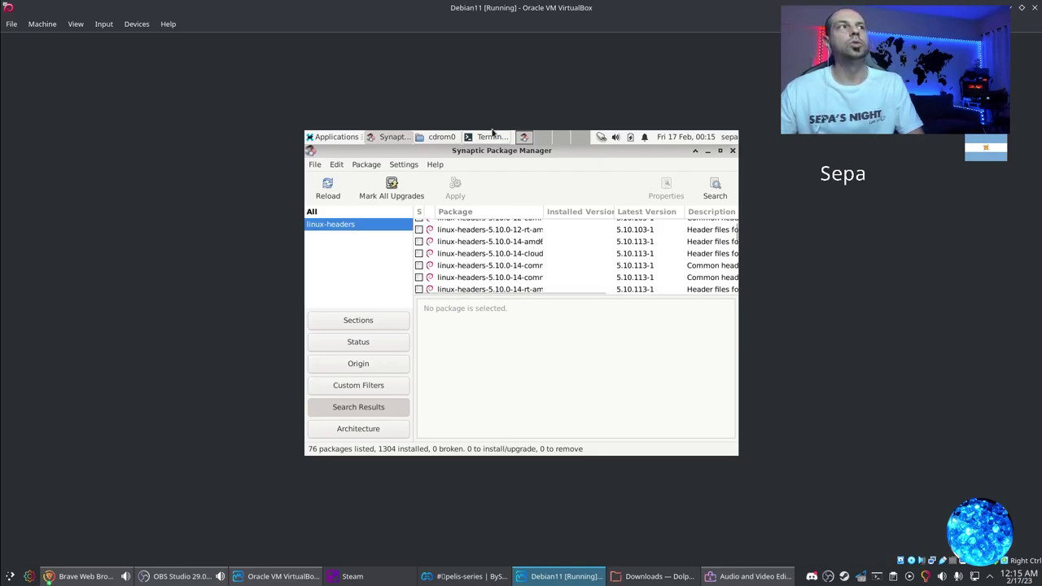
click(493, 137)
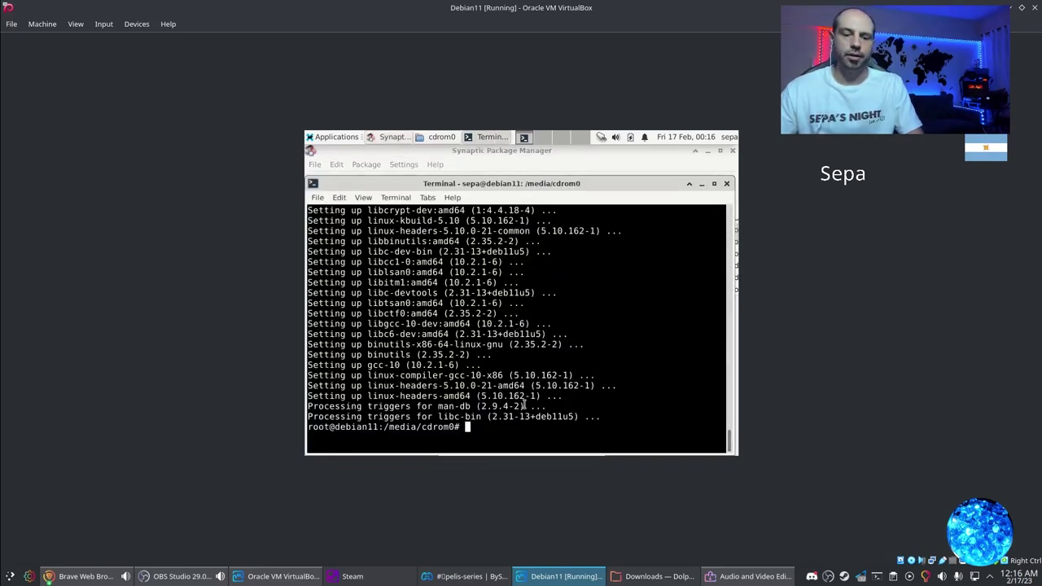
Run uname -a and highlight the running kernel version 5.10.0-21-amd64.
text(ina)
key(BackSpace)
key(BackSpace)
key(BackSpace)
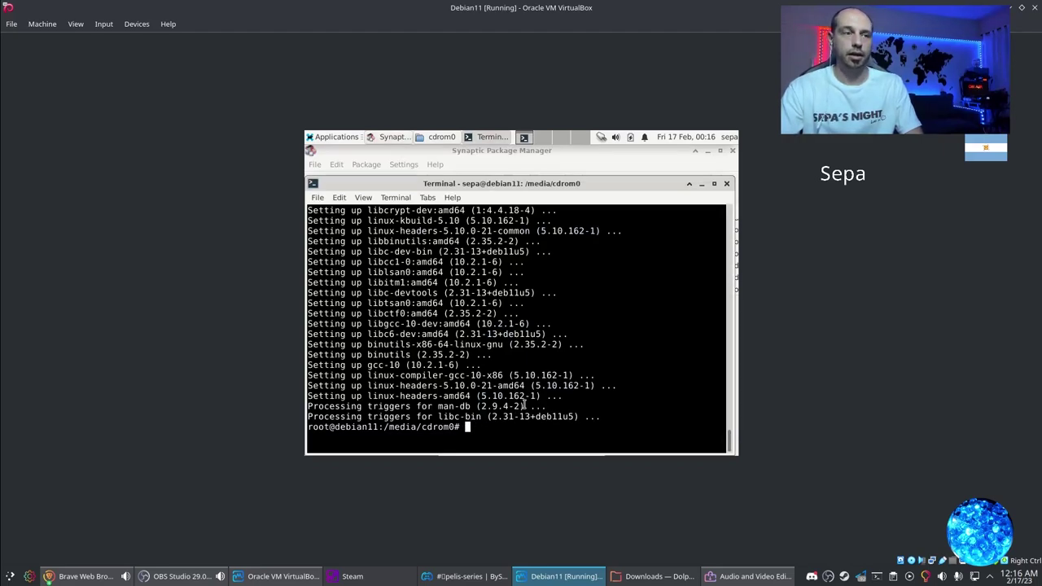
text(uname -a)
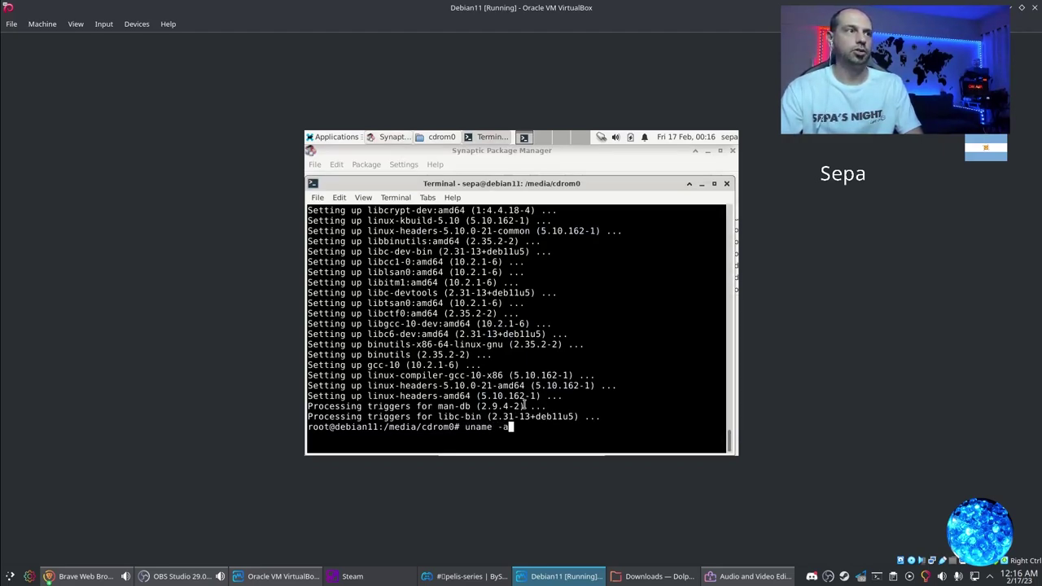
key(Return)
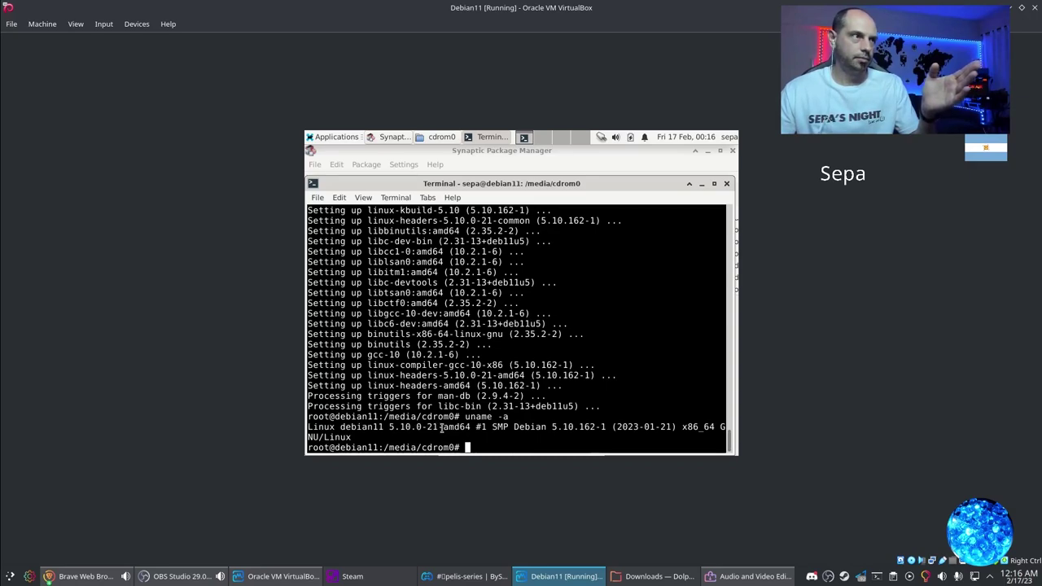
drag(442, 426, 389, 429)
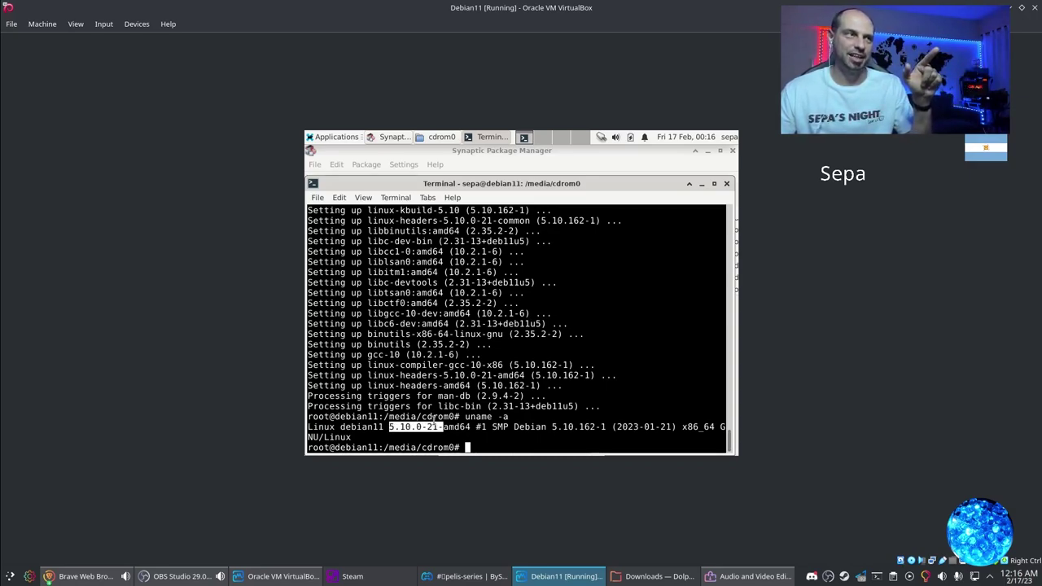
In Synaptic, check that linux-headers-amd64 5.10.162-1 is installed, without marking any changes.
click(703, 188)
scroll(611, 266, down, 3)
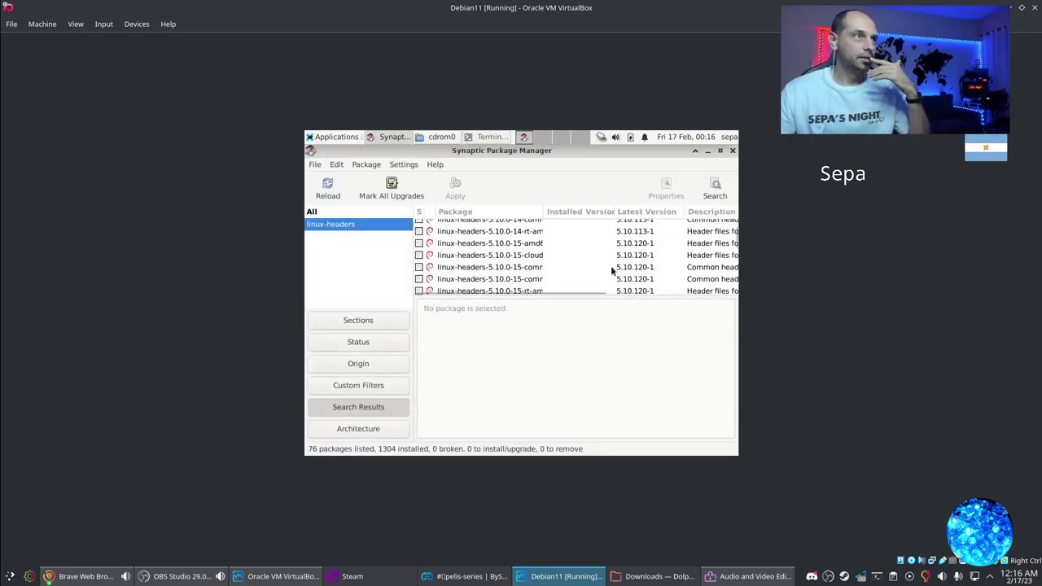
scroll(611, 271, down, 10)
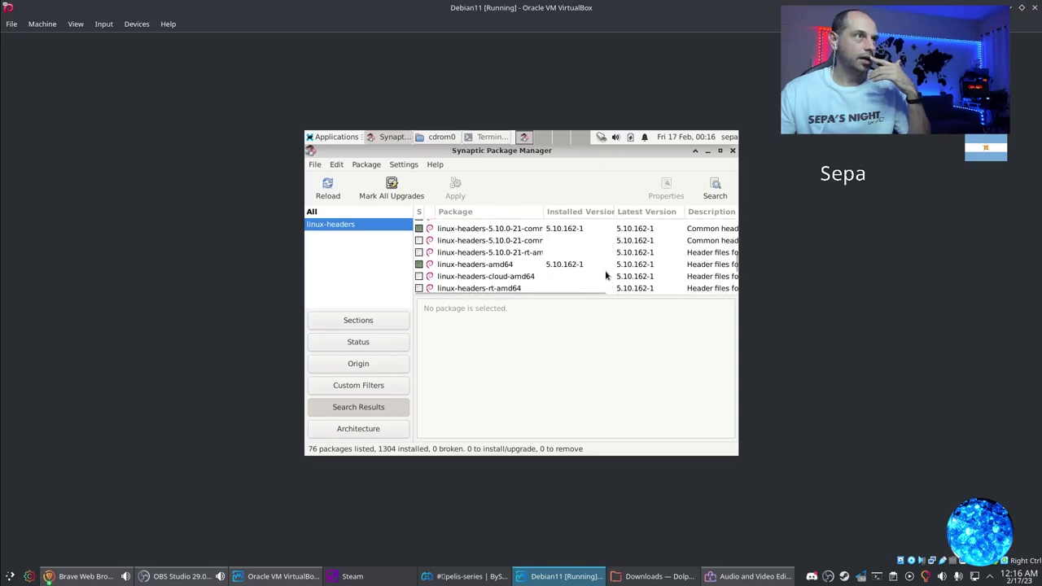
click(503, 269)
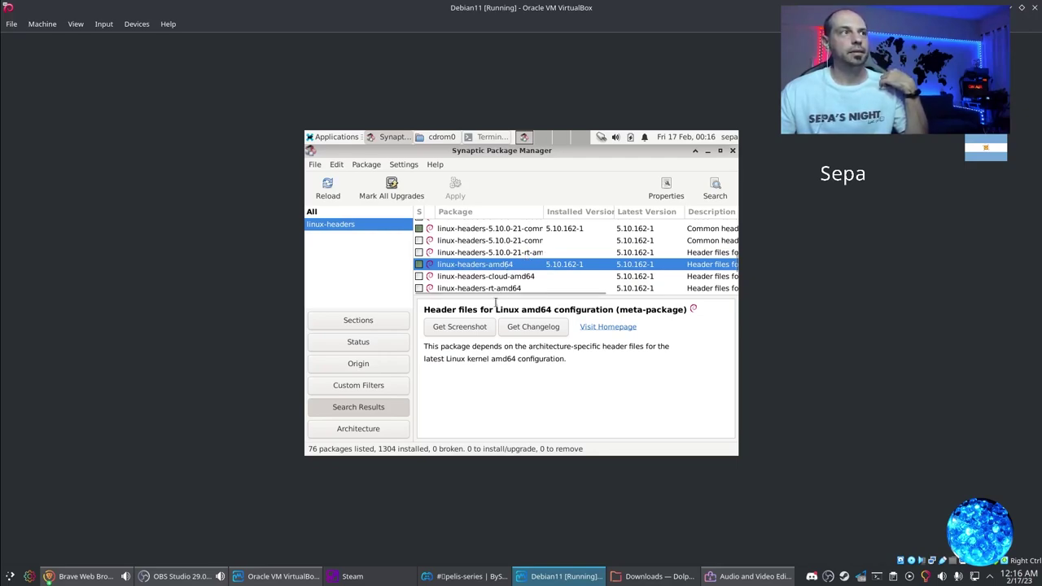
right_click(502, 265)
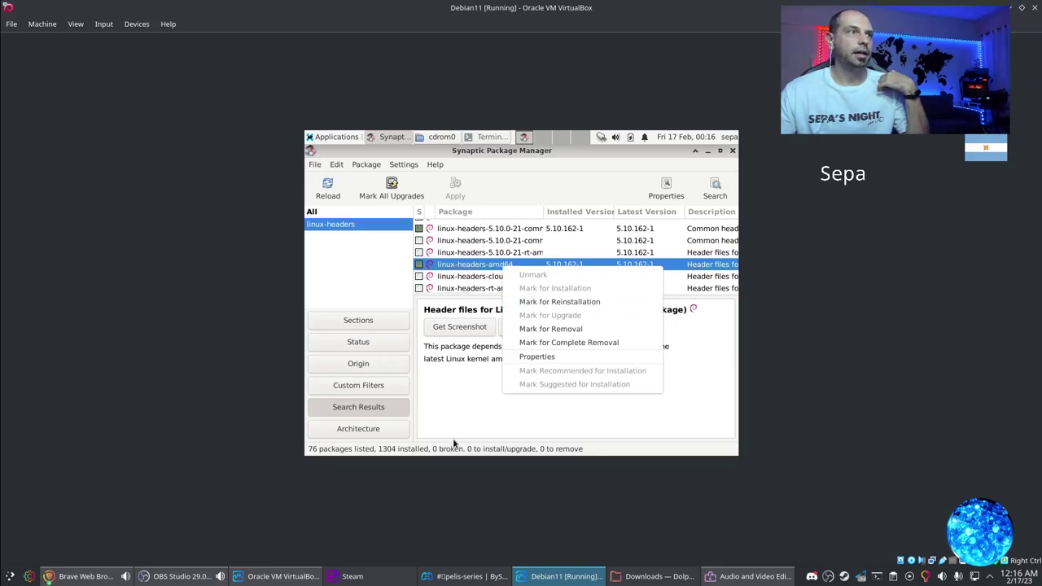
click(458, 387)
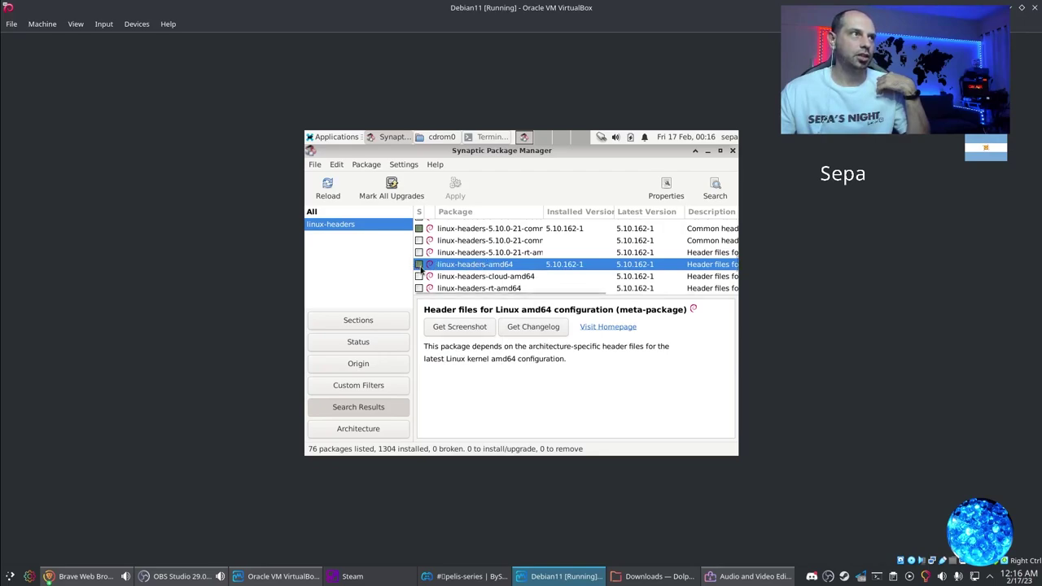
right_click(479, 271)
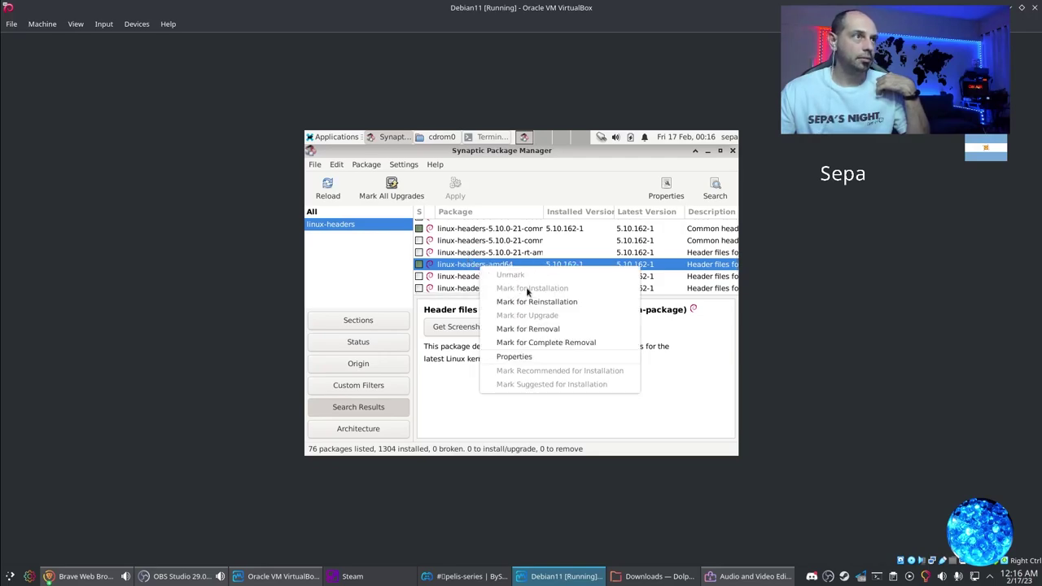
click(473, 184)
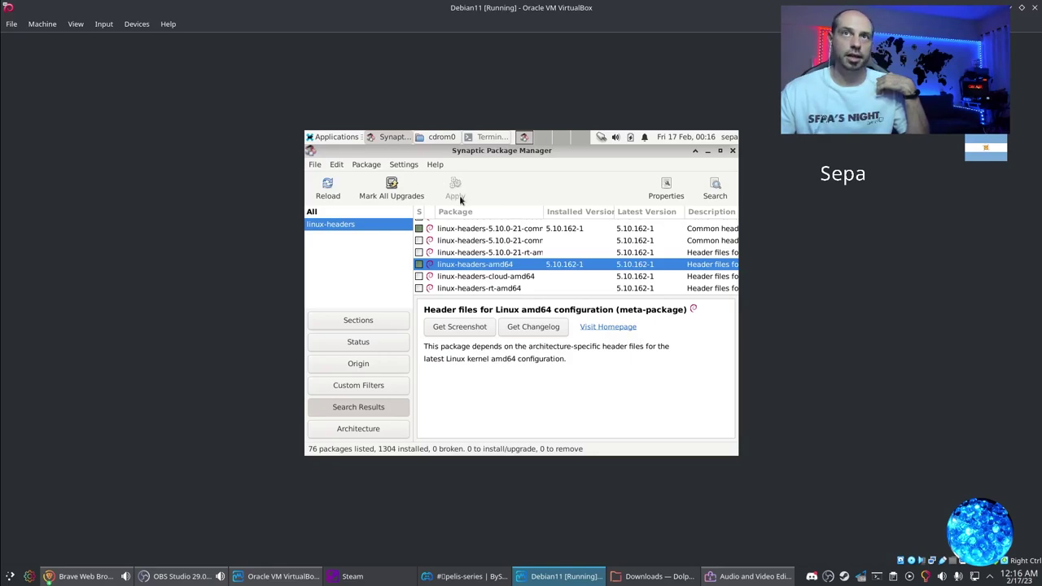
Close Synaptic and raise the terminal at the /media/cdrom0 prompt, opening its Edit menu.
click(732, 151)
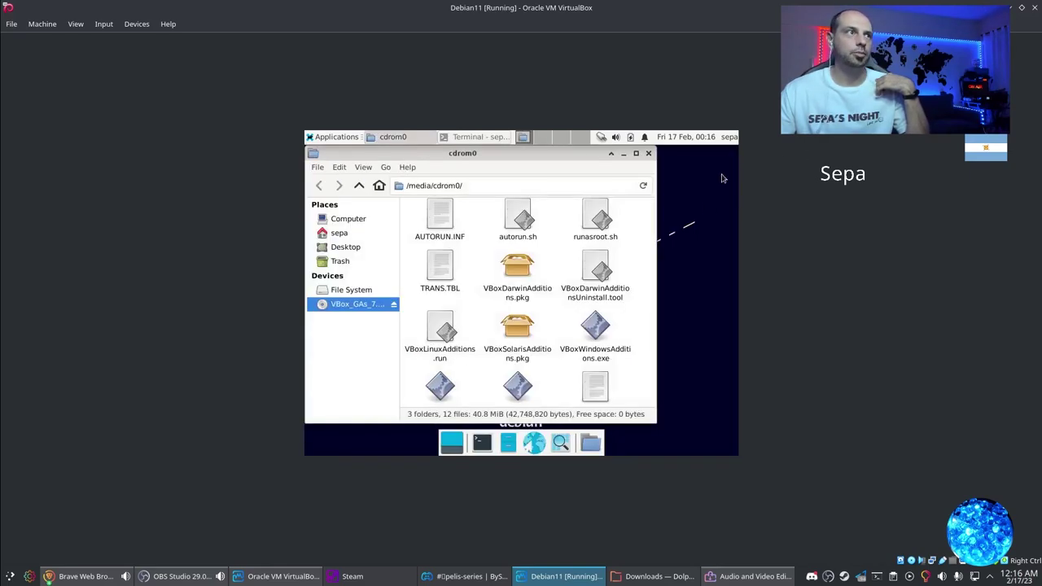
click(503, 139)
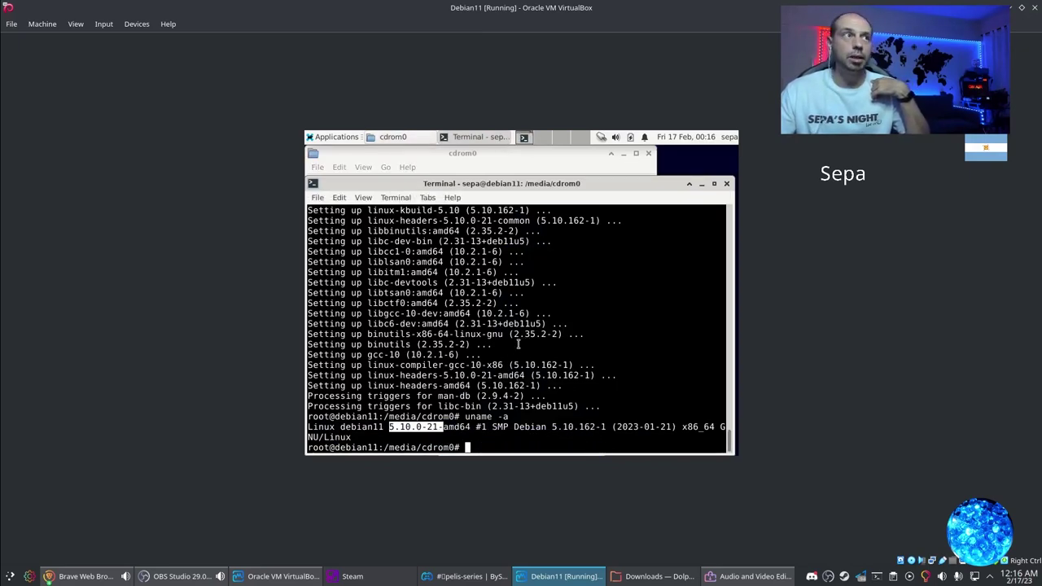
click(424, 198)
mouse_move(360, 194)
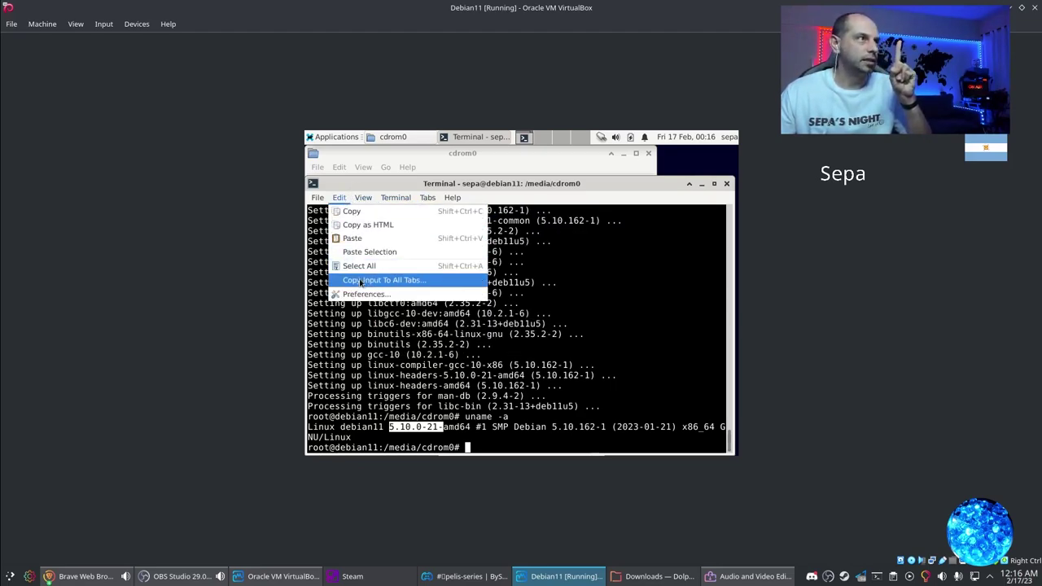
In the terminal's Preferences > Colors, set the text colour to green.
click(368, 294)
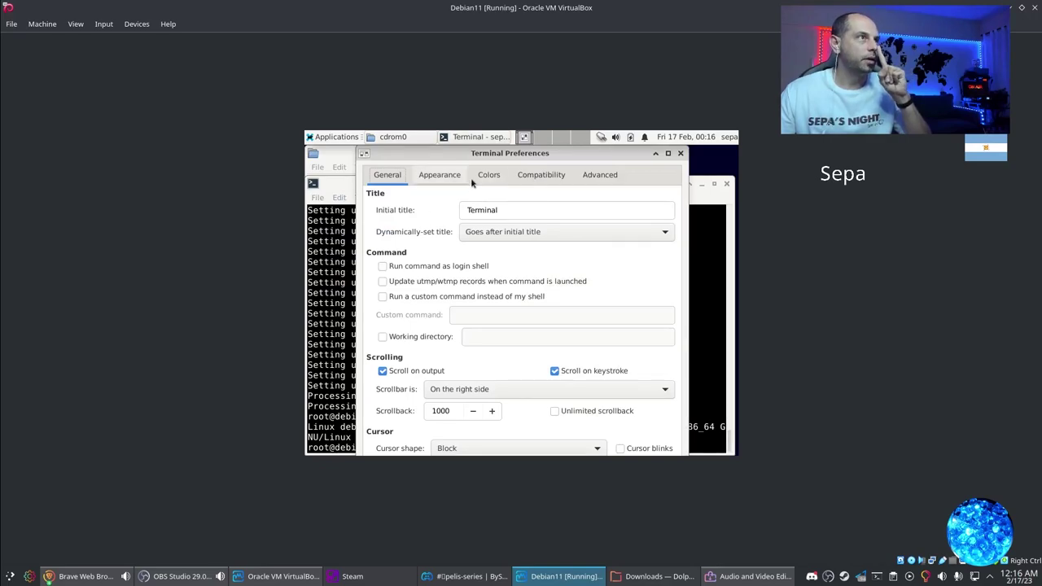
click(486, 175)
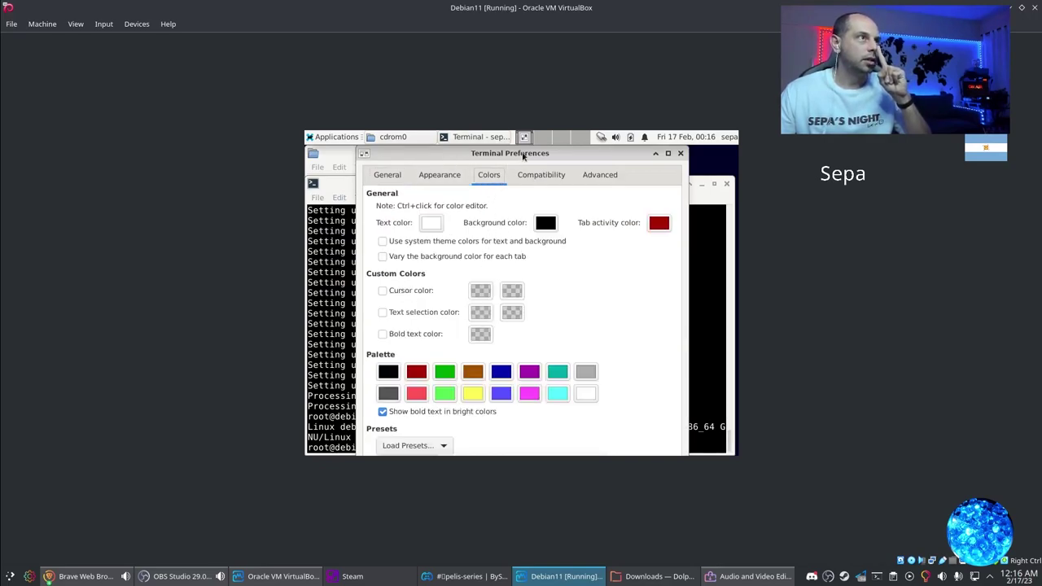
click(438, 224)
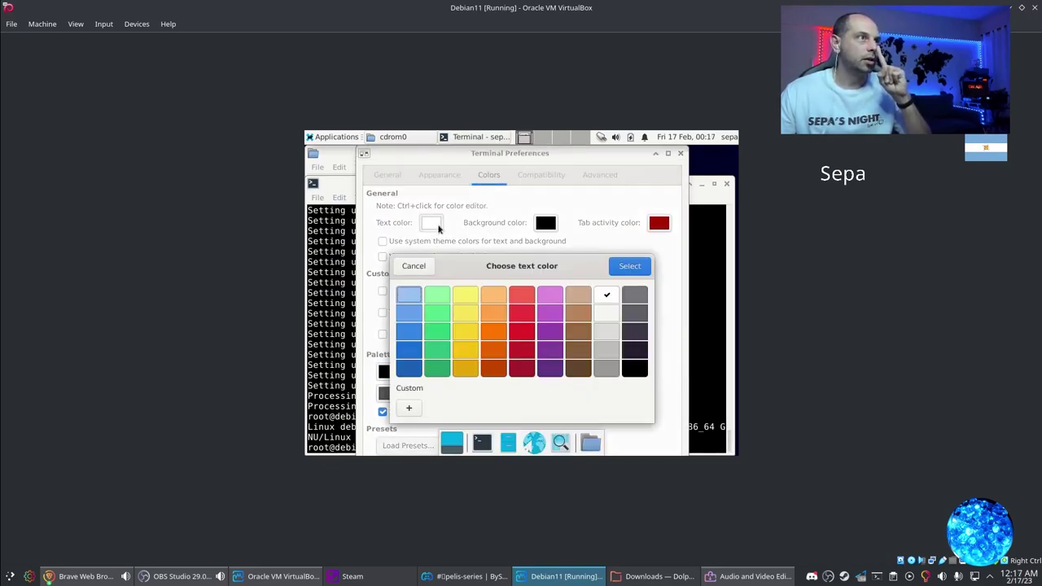
click(437, 313)
click(630, 266)
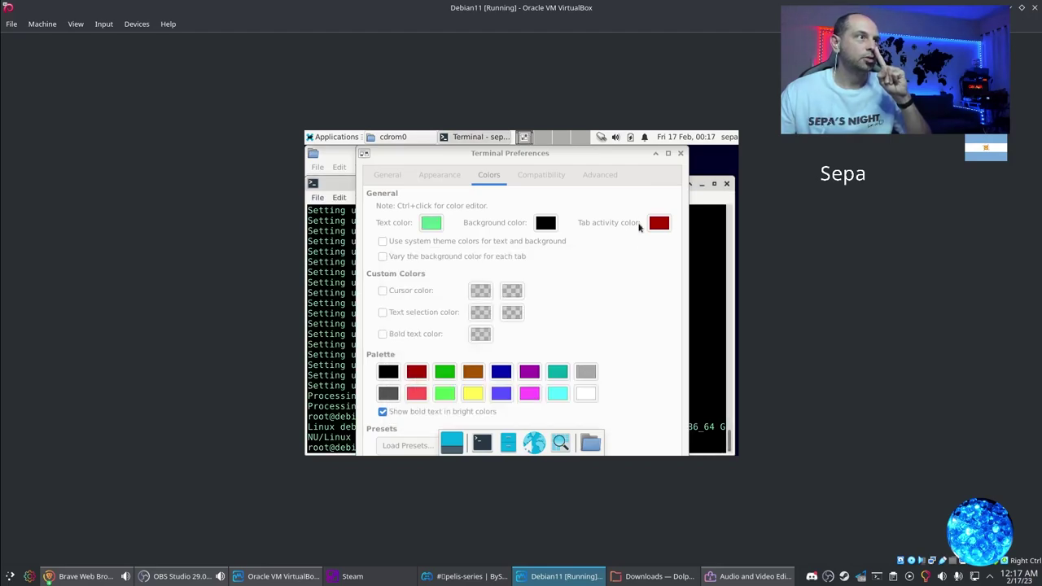
click(431, 224)
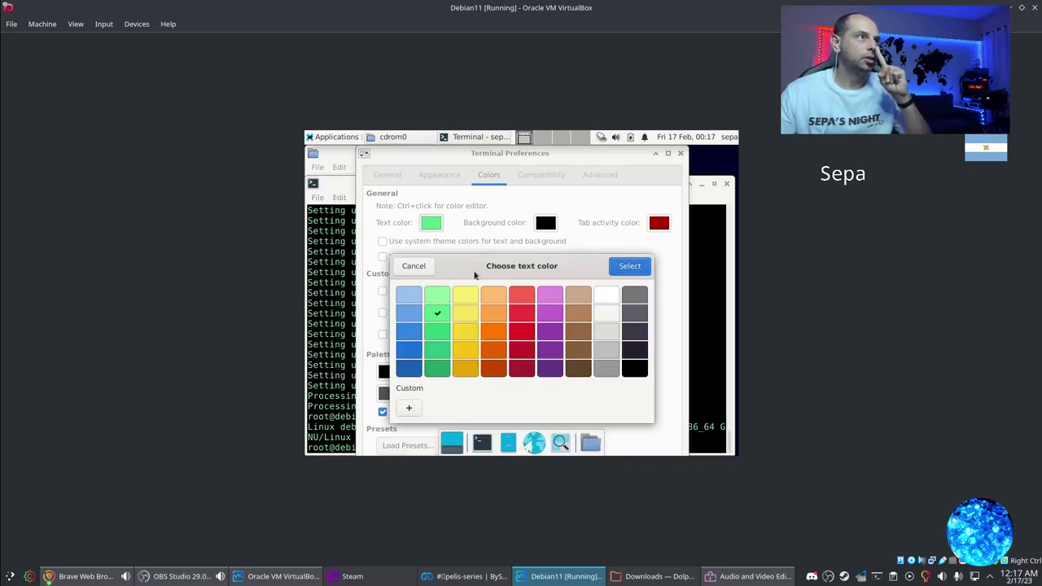
click(437, 332)
click(625, 271)
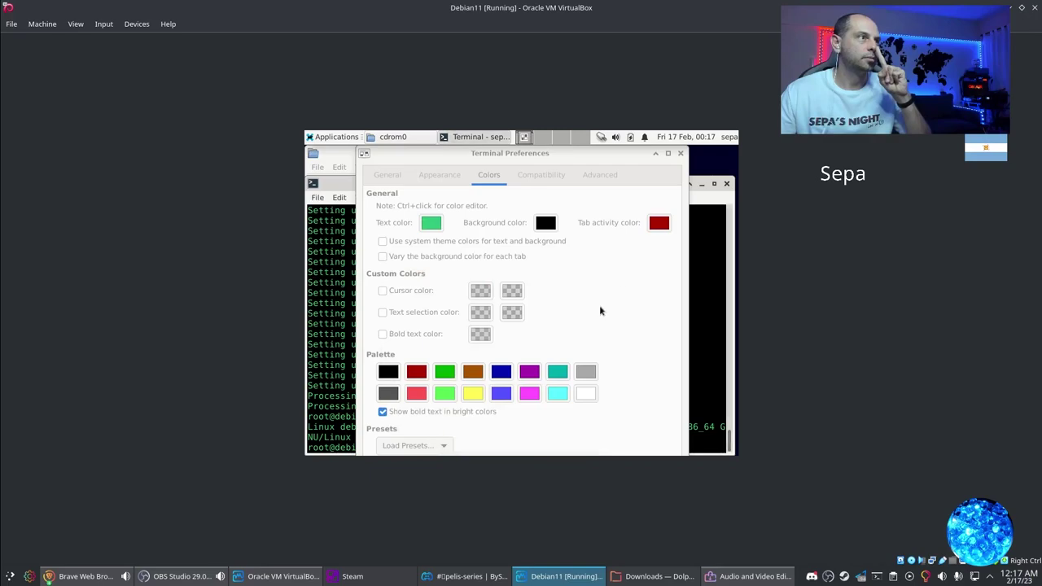
click(431, 223)
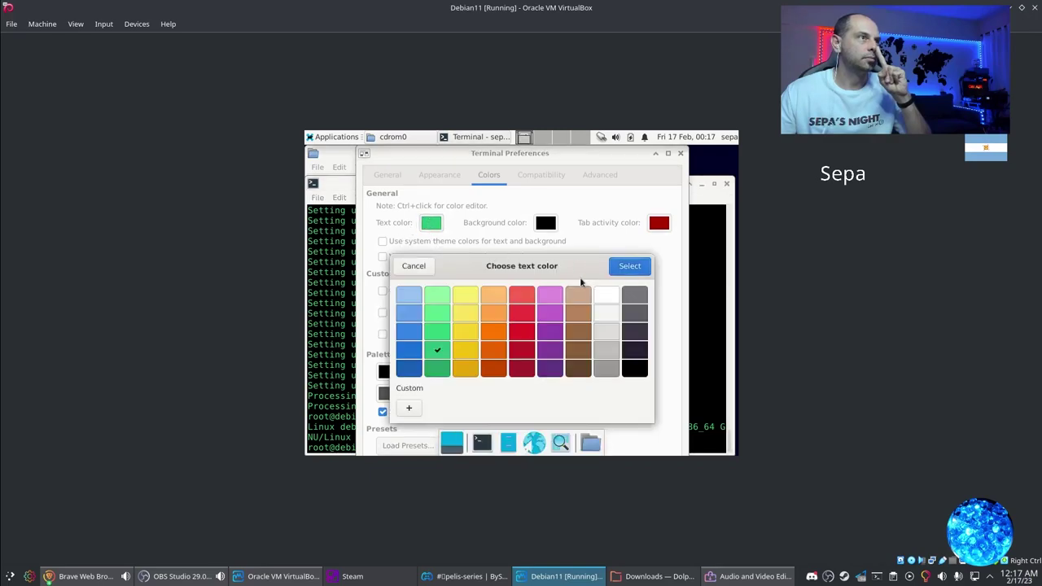
click(628, 274)
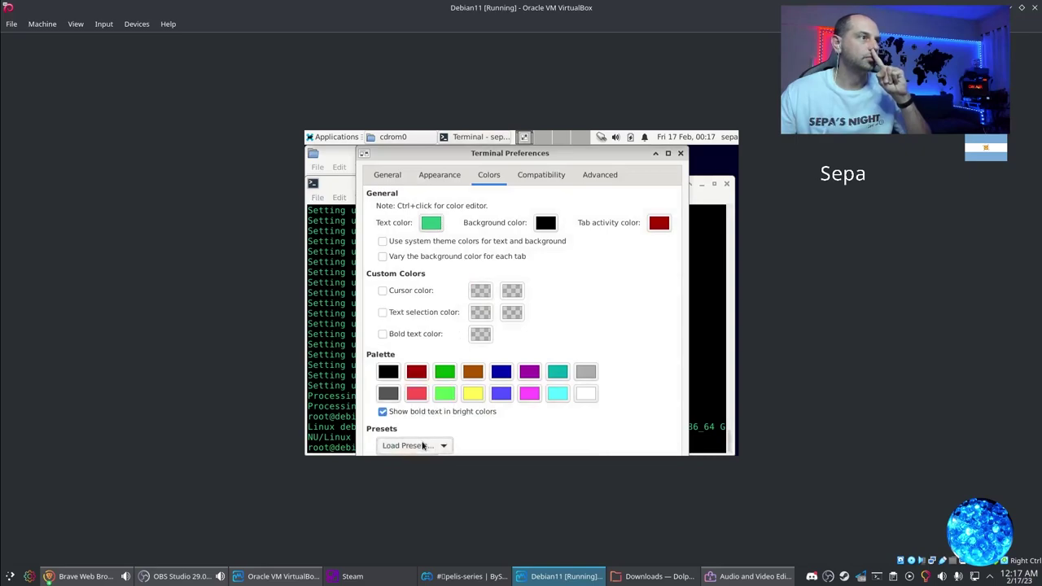
Apply the Green on Black colour preset and close the preferences.
click(412, 446)
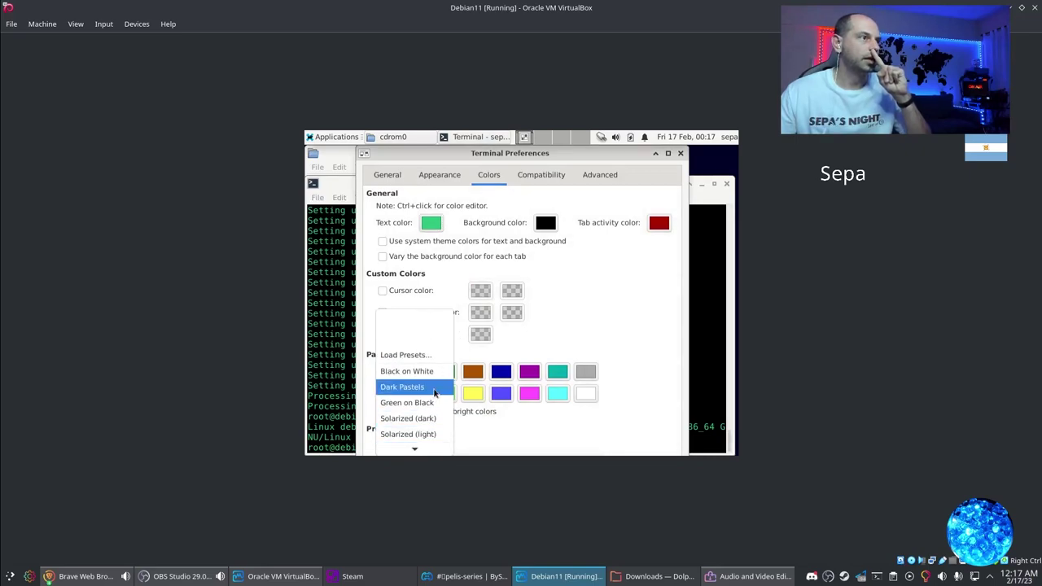
click(431, 404)
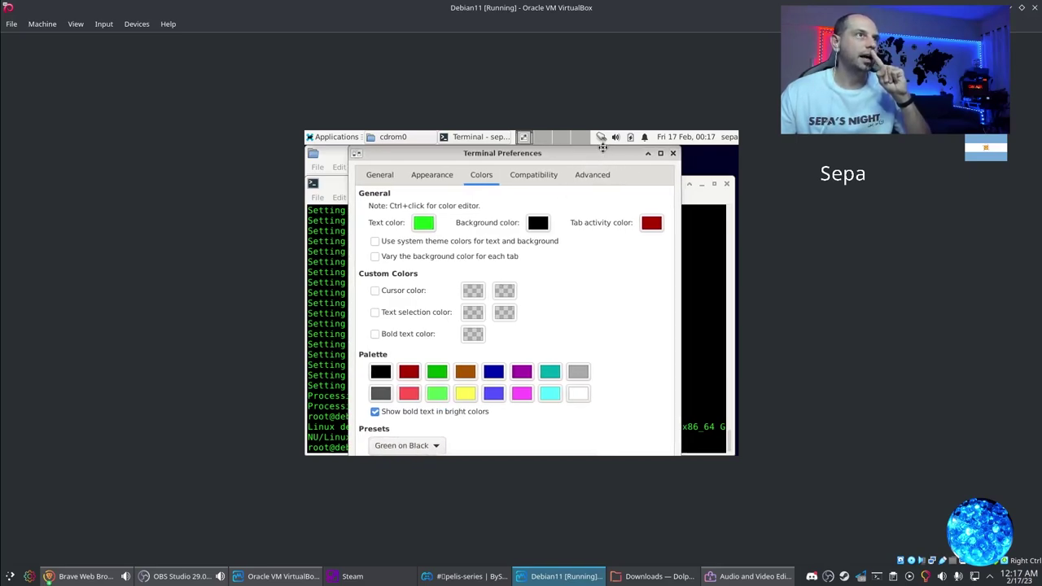
click(674, 153)
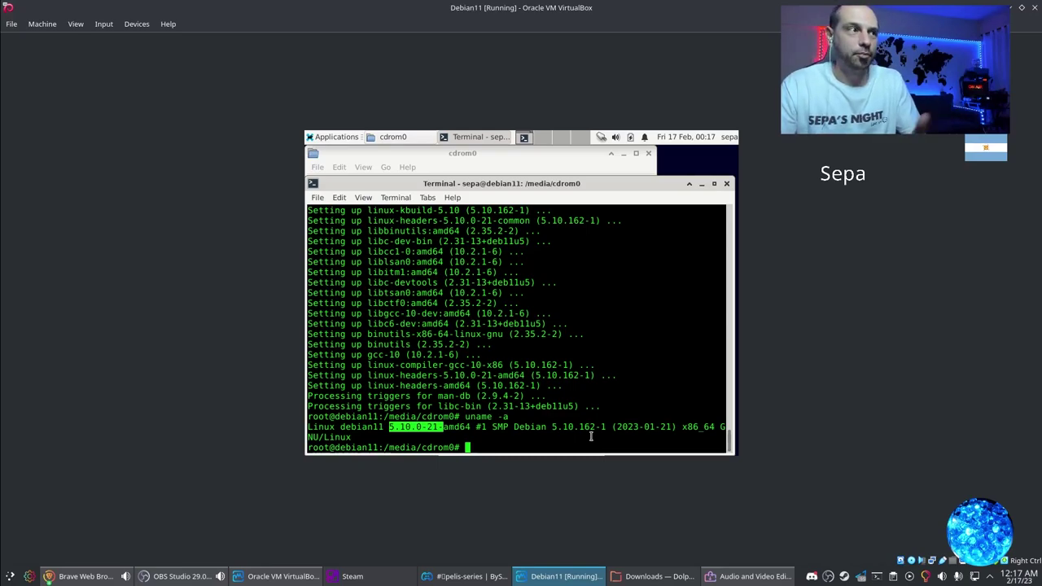
Browse the shell history, then reverse-search '.sh' to recall sh VBoxLinuxAdditions.run.
key(Up)
key(Up)
key(Up)
key(Up)
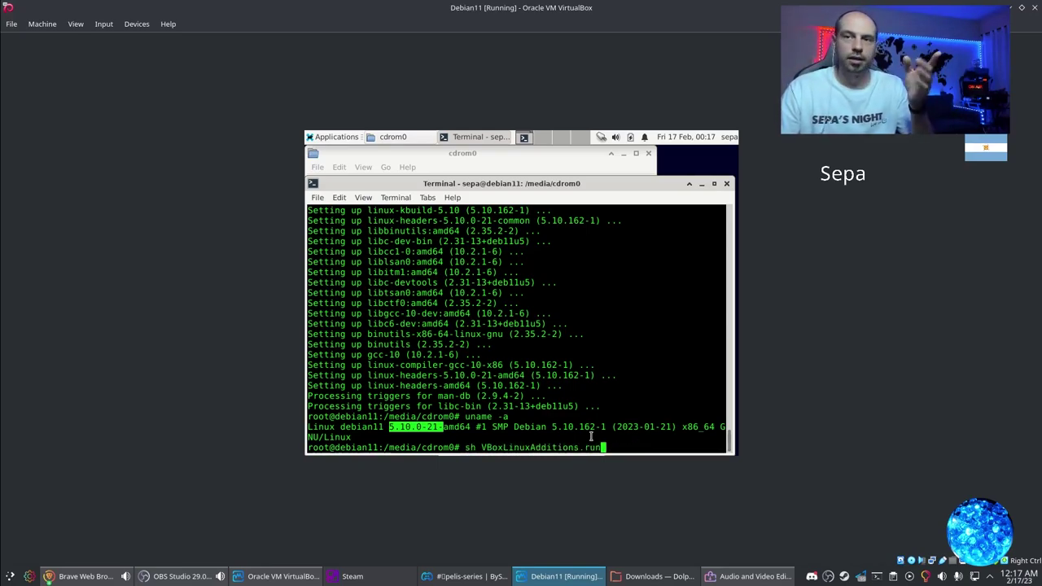
key(Up)
key(Up)
key(Up)
key(Up)
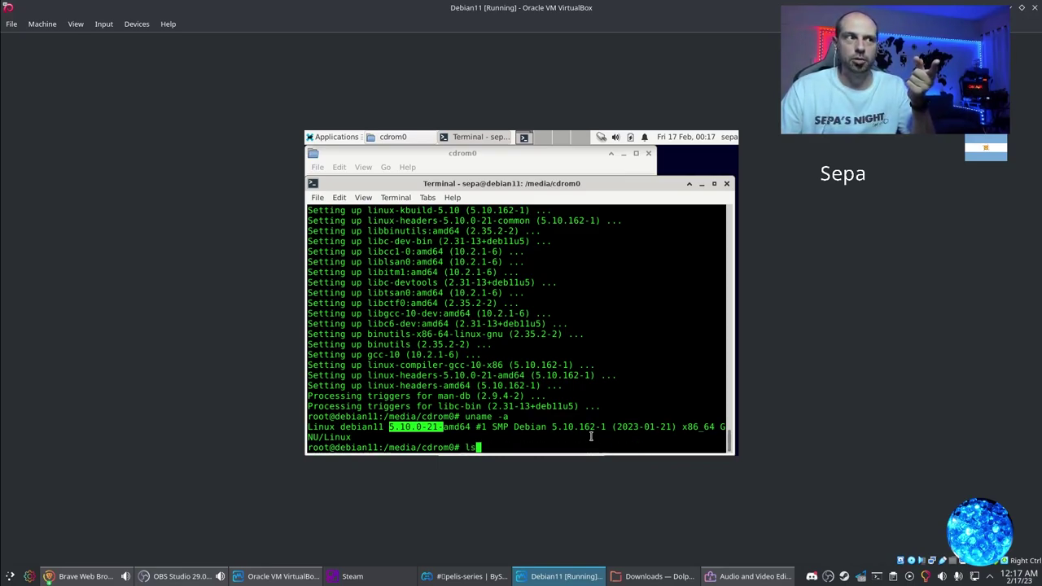
key(Down)
key(Down)
key(Down)
key(Down)
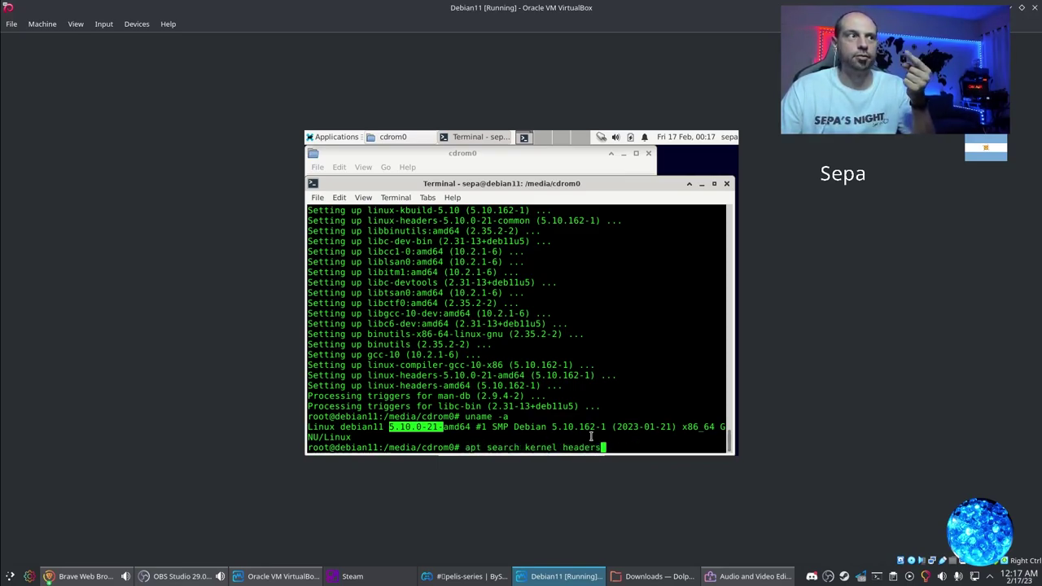
key(Up)
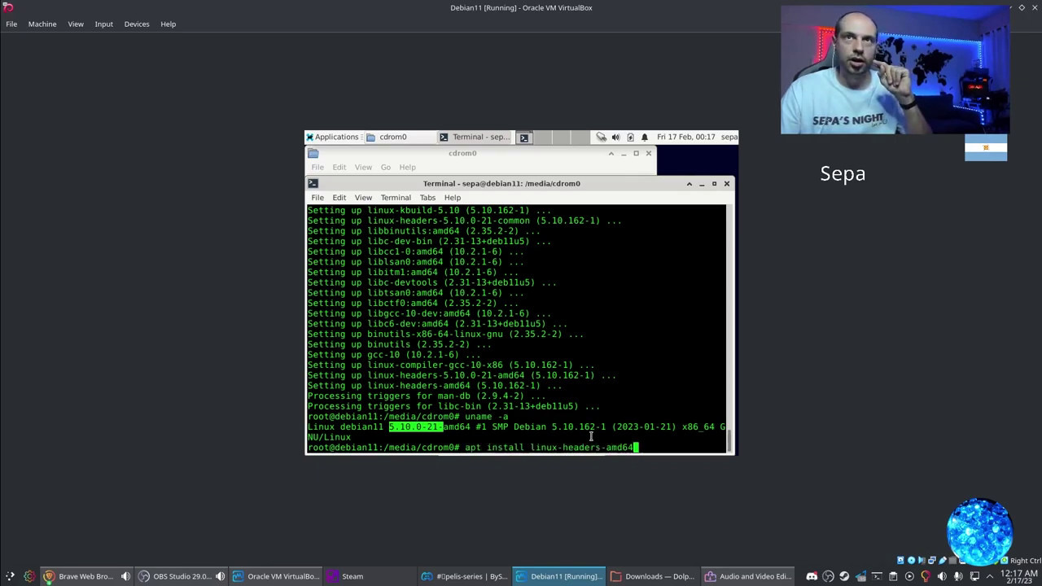
key(Up)
key(Down)
key(Up)
key(Up)
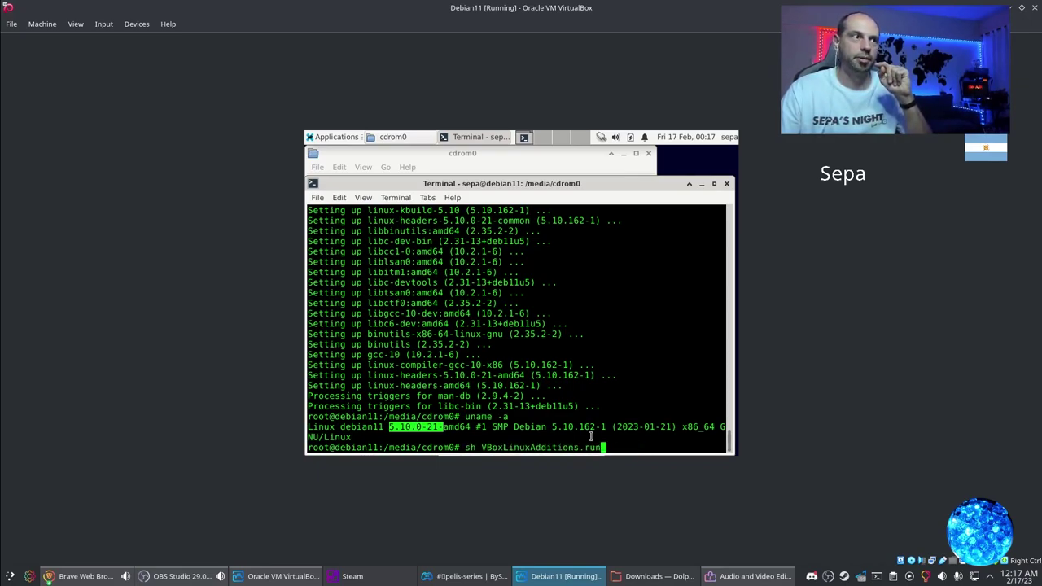
key(Down)
key(Down)
key(Down)
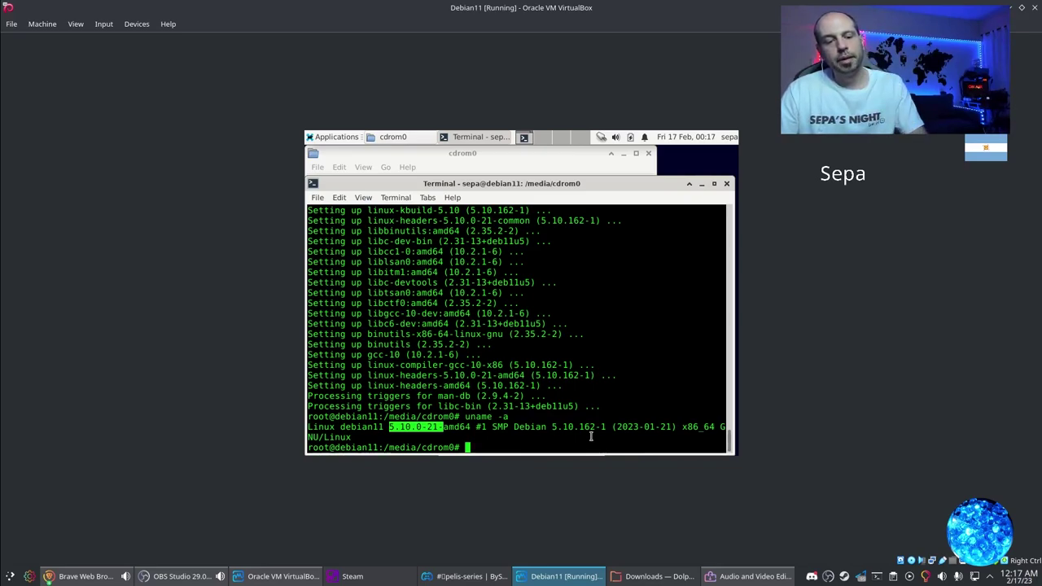
key(ctrl+r)
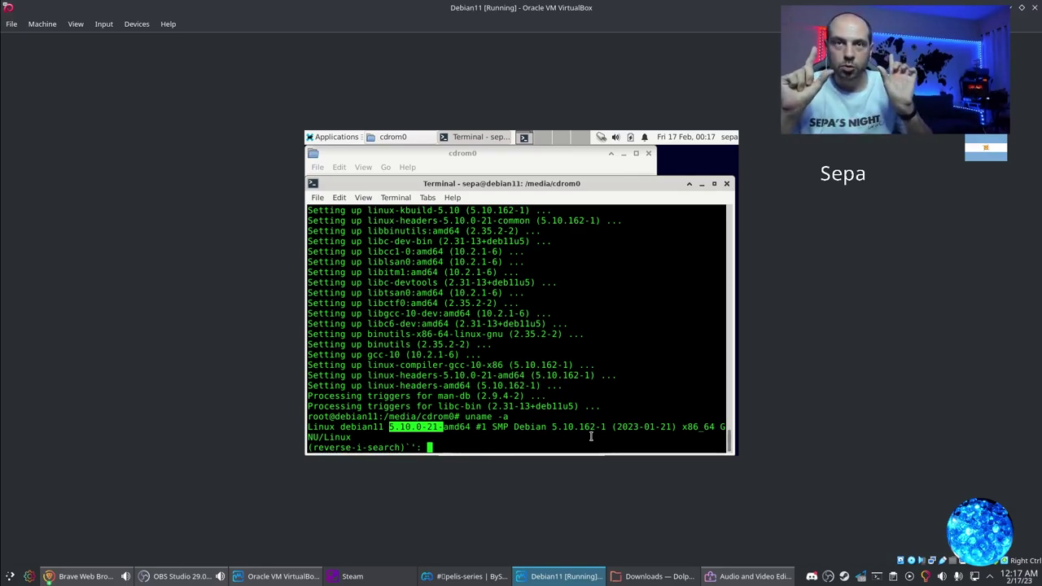
text(.sh)
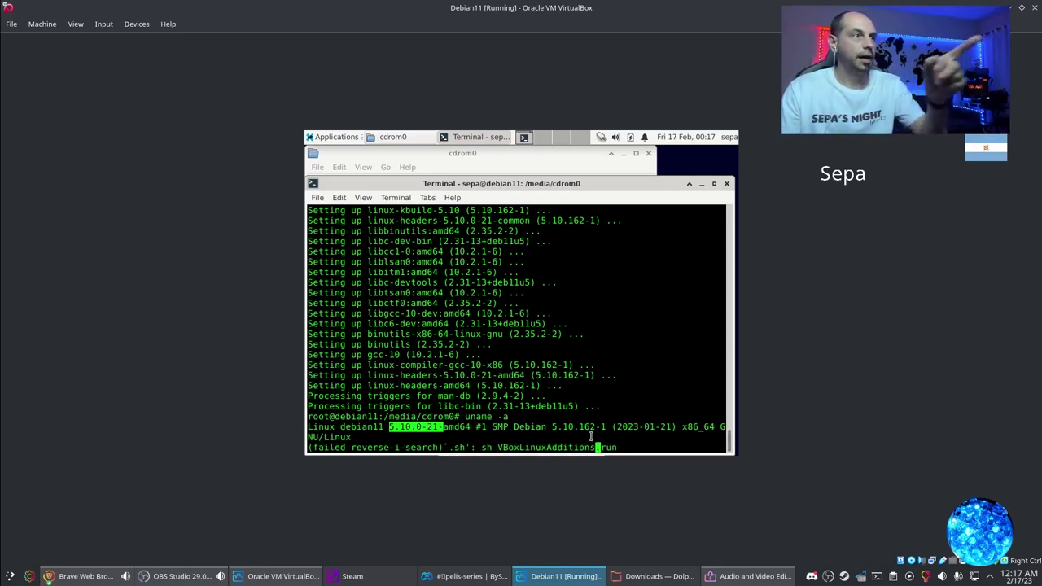
Rerun sh VBoxLinuxAdditions.run and highlight the missing 'gcc make perl' packages in its error output.
key(Return)
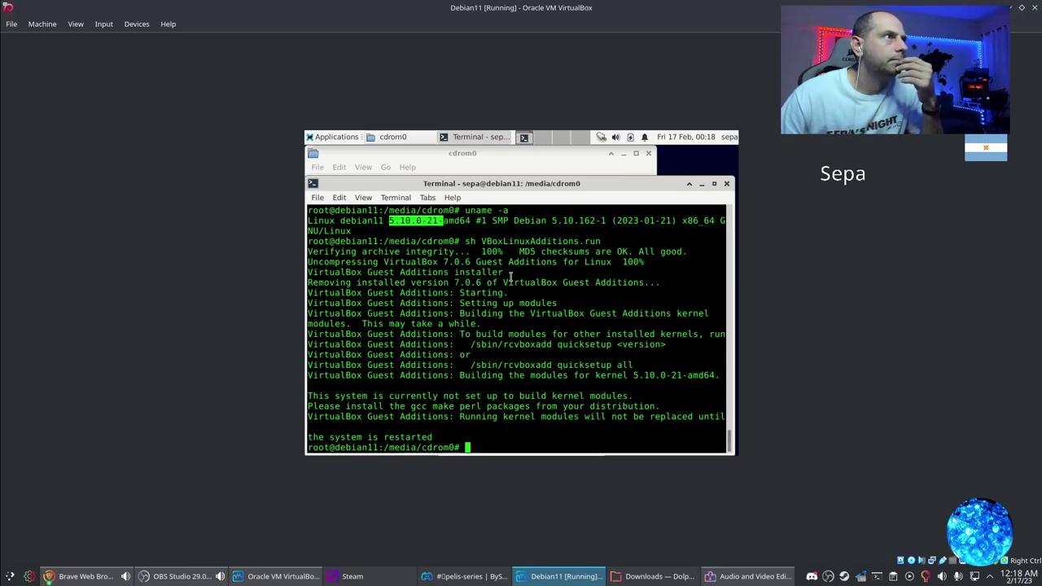
drag(501, 276, 460, 282)
click(524, 364)
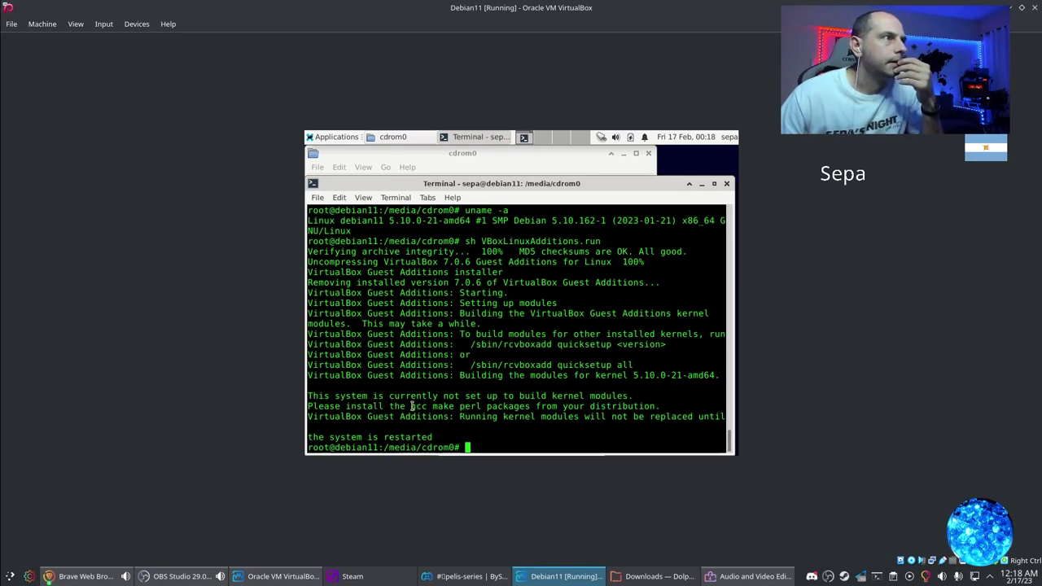
drag(412, 405, 484, 410)
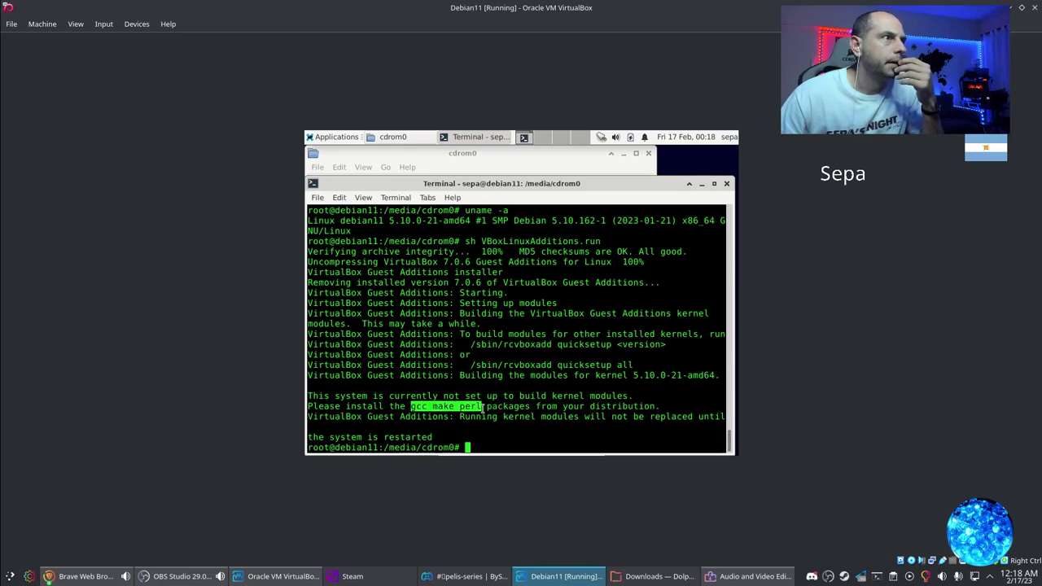